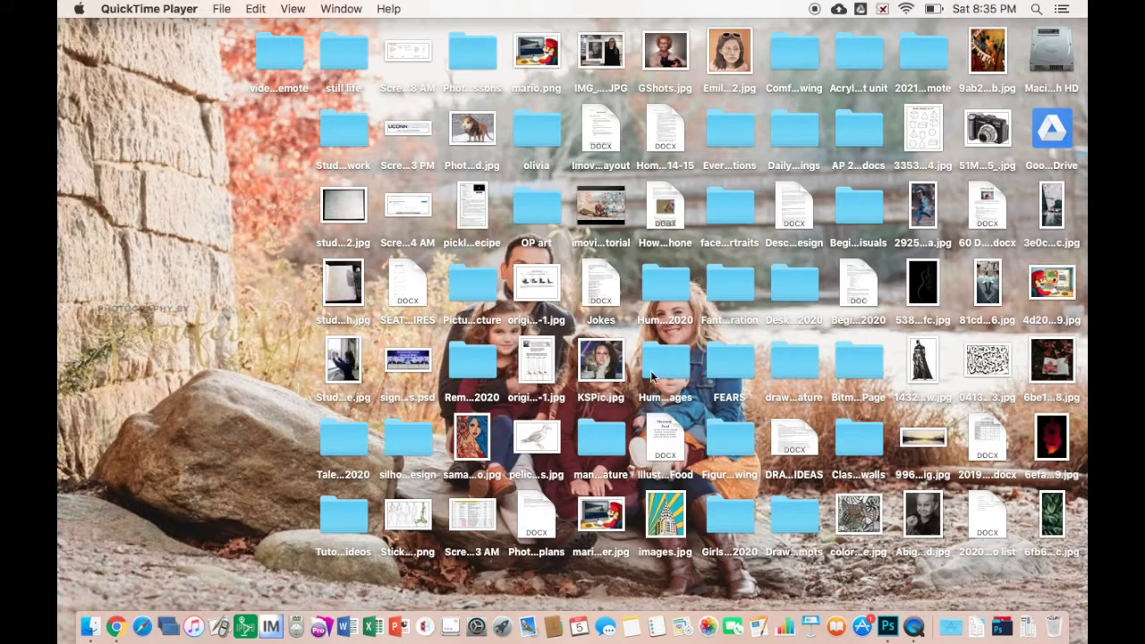
Open the lioness image e839e478063d24cccb70ce2be8d48a94.png from the desktop folder "Humanimal video images" in Photoshop.
{"action": "double_click", "coordinate": [651, 376]}
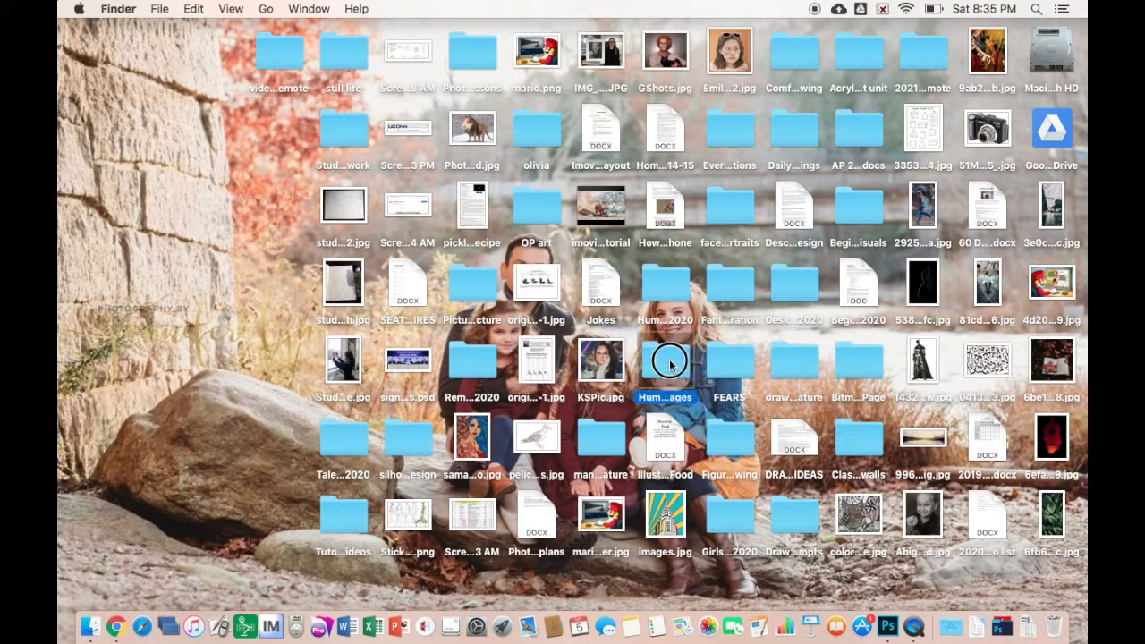
{"action": "left_click", "coordinate": [734, 116]}
{"action": "key", "text": "Down"}
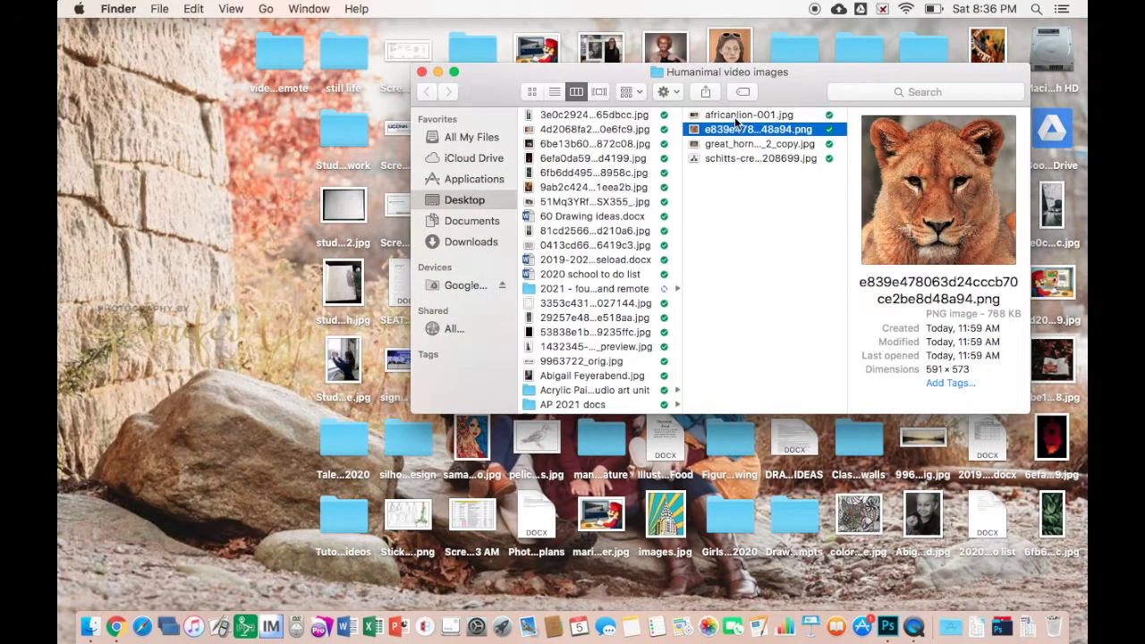
{"action": "left_click_drag", "start_coordinate": [755, 129], "coordinate": [887, 624]}
Open the schitts-creek portrait JPG from the same folder in Photoshop, then make it the active document.
{"action": "left_click", "coordinate": [970, 99]}
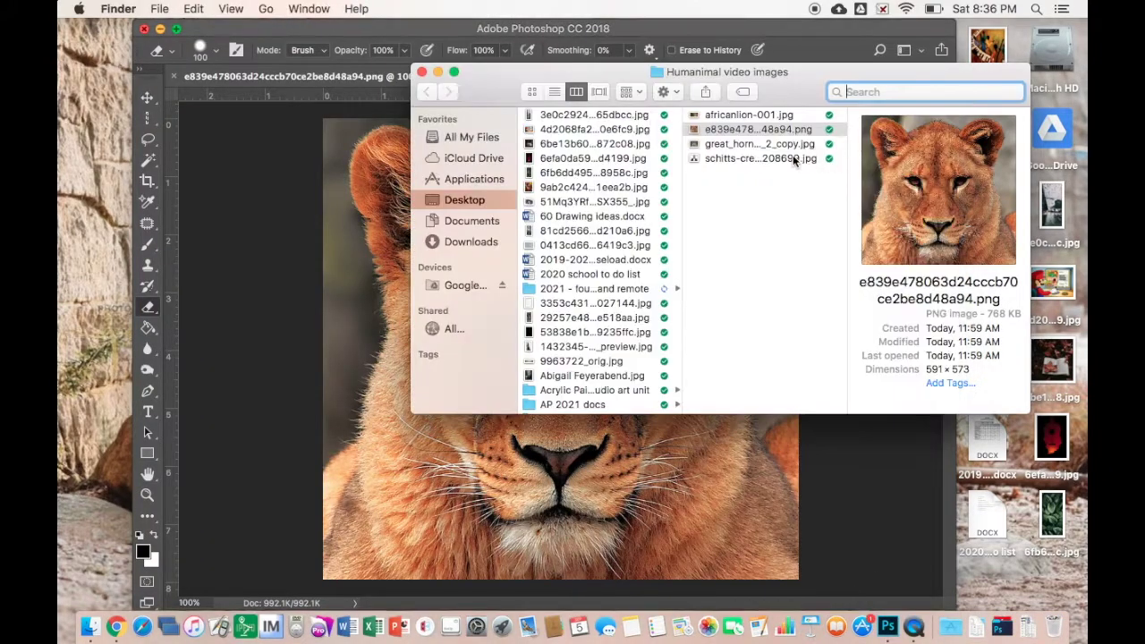
{"action": "left_click", "coordinate": [772, 143]}
{"action": "left_click", "coordinate": [765, 157]}
{"action": "left_click_drag", "start_coordinate": [764, 157], "coordinate": [887, 624]}
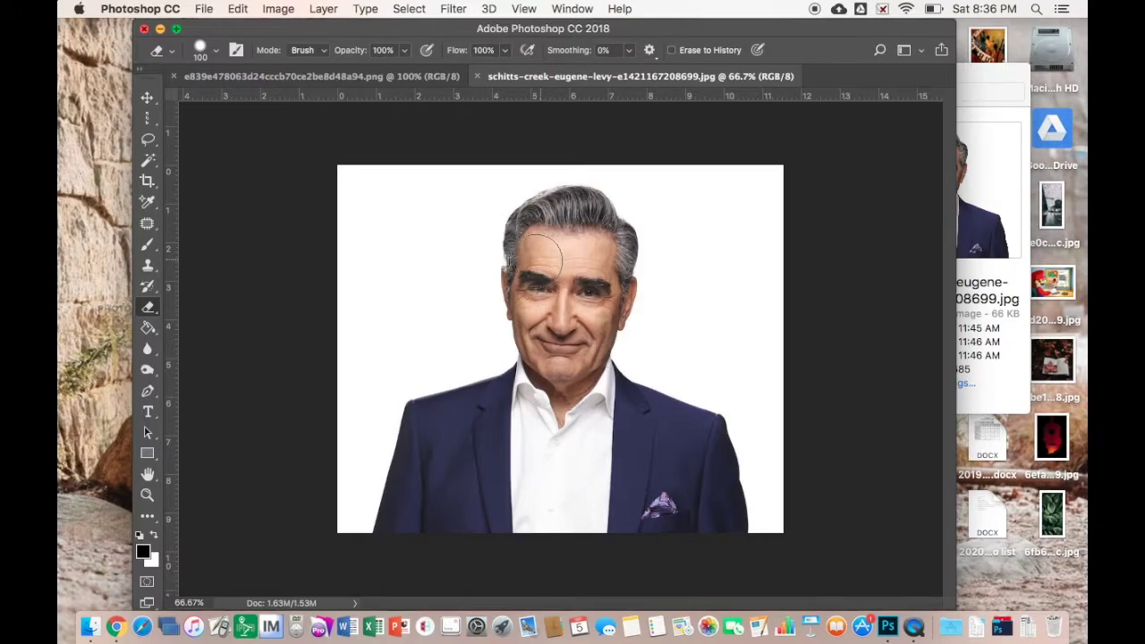
{"action": "left_click", "coordinate": [395, 76]}
{"action": "left_click", "coordinate": [537, 76]}
Crop the portrait to a head-and-shoulders square about 7.7 inches per side, centred on the man's face.
{"action": "left_click", "coordinate": [146, 180]}
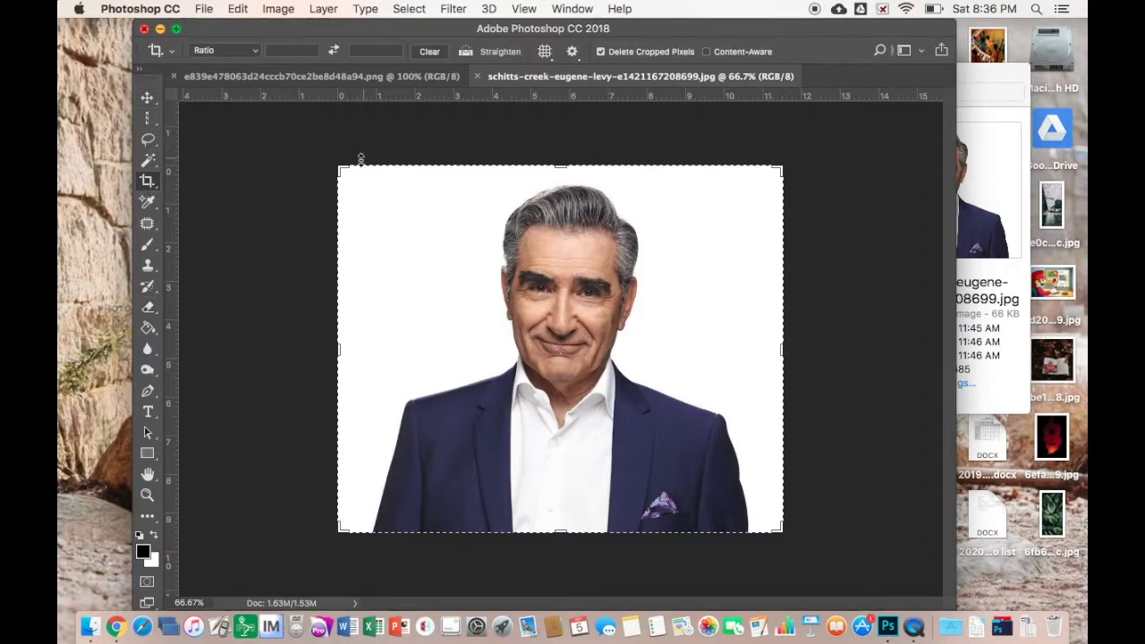
{"action": "left_click_drag", "start_coordinate": [338, 346], "coordinate": [379, 346]}
{"action": "left_click_drag", "start_coordinate": [746, 348], "coordinate": [709, 346]}
{"action": "left_click_drag", "start_coordinate": [559, 531], "coordinate": [559, 495]}
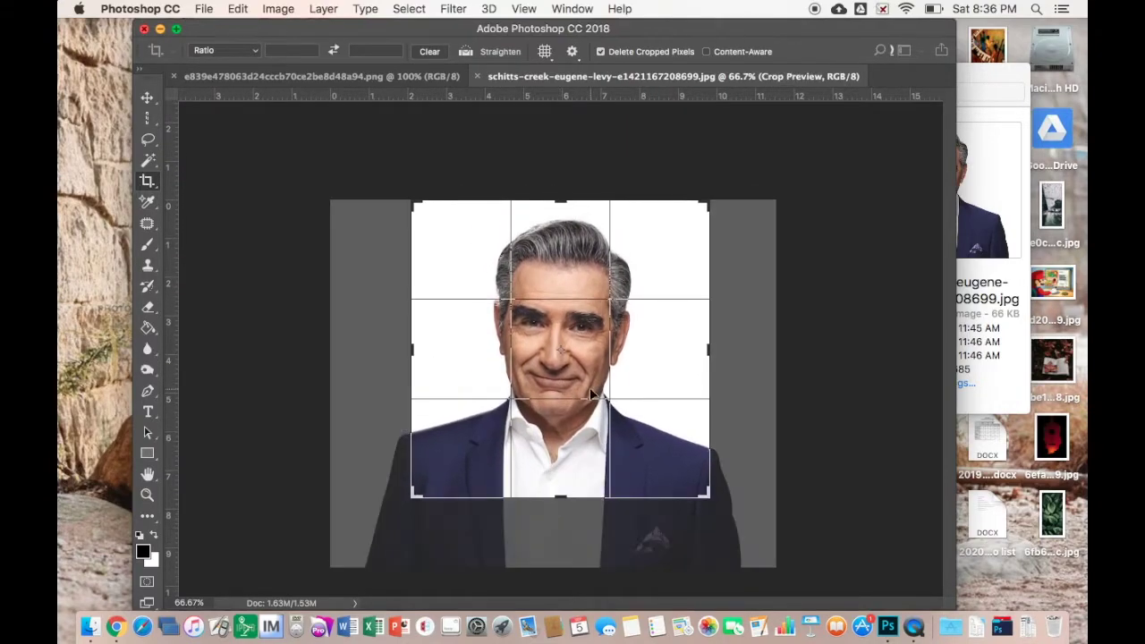
{"action": "mouse_move", "coordinate": [650, 275]}
{"action": "left_mouse_down"}
{"action": "mouse_move", "coordinate": [643, 316]}
{"action": "mouse_move", "coordinate": [649, 291]}
{"action": "left_mouse_up"}
{"action": "key", "text": "Return"}
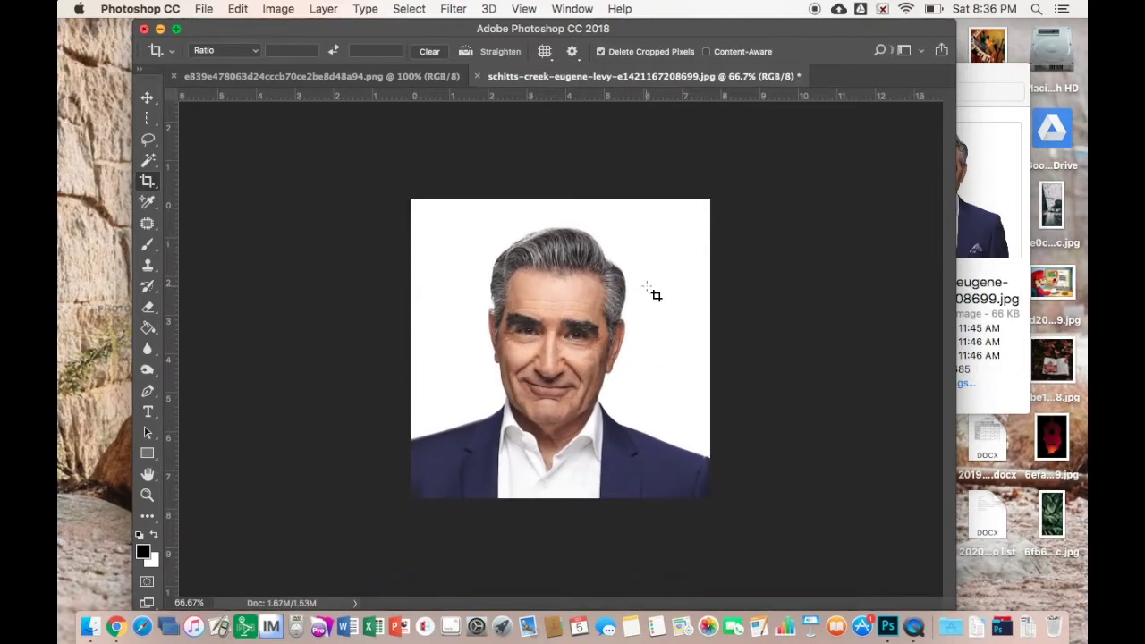
Resize the portrait to 10 by 10 inches at a resolution of 150 pixels/inch.
{"action": "left_click", "coordinate": [278, 8]}
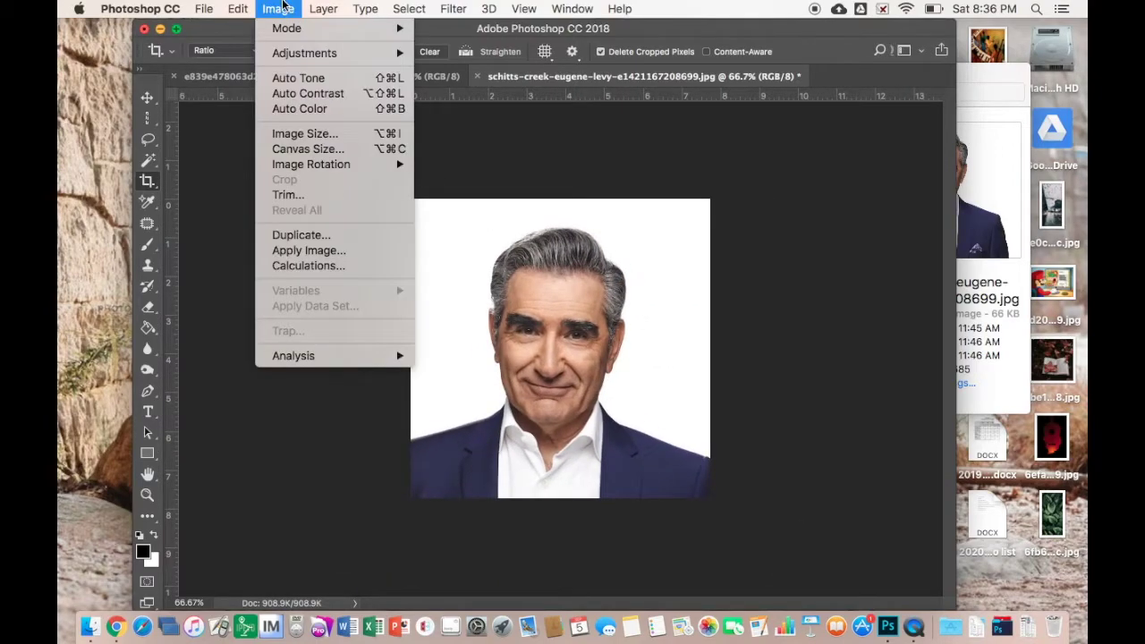
{"action": "left_click", "coordinate": [307, 131]}
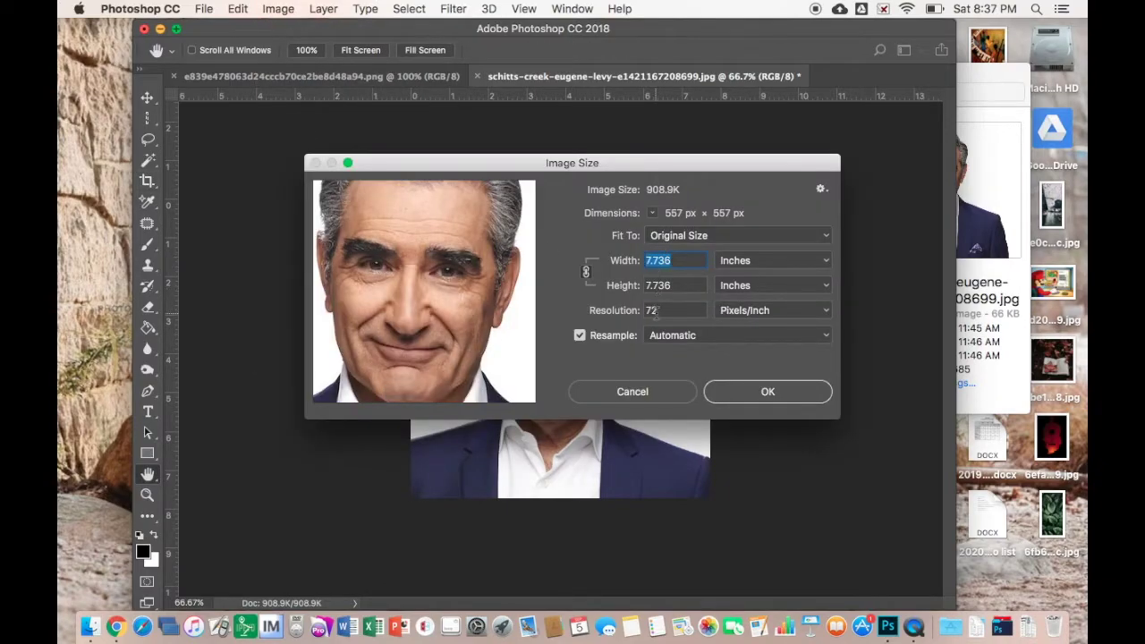
{"action": "type", "text": "150"}
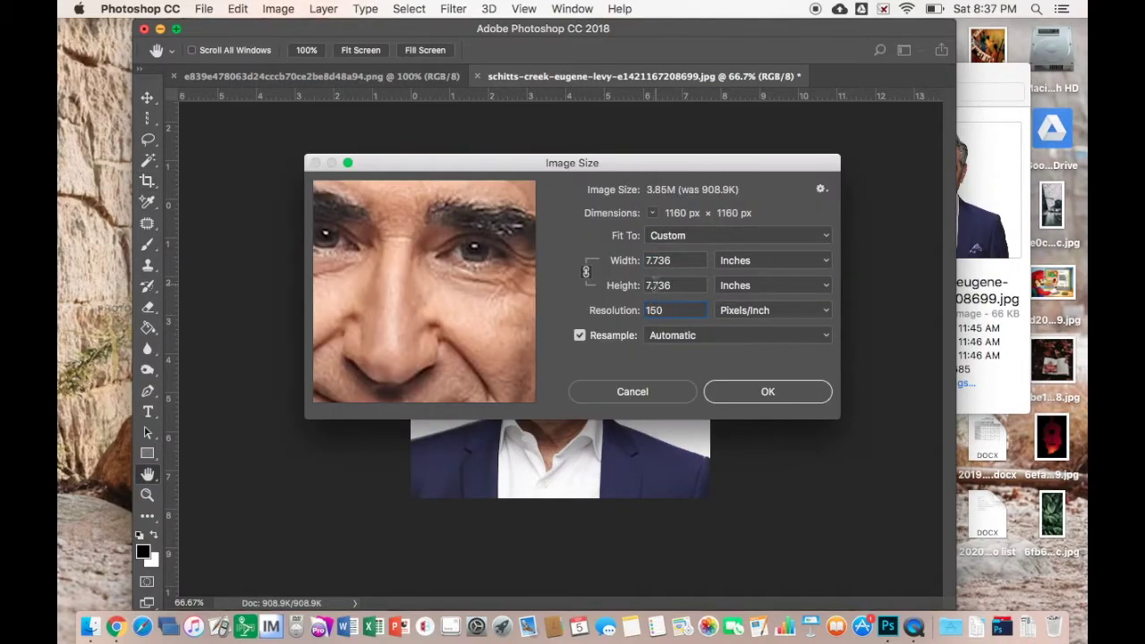
{"action": "type", "text": "10"}
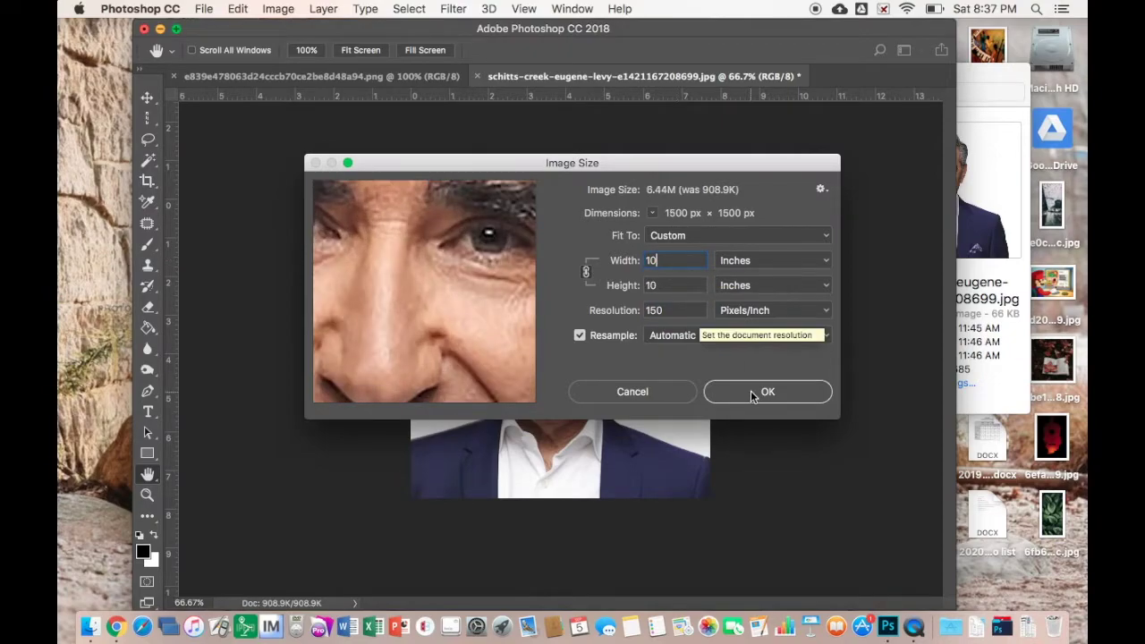
{"action": "left_click", "coordinate": [749, 392]}
{"action": "key", "text": "c"}
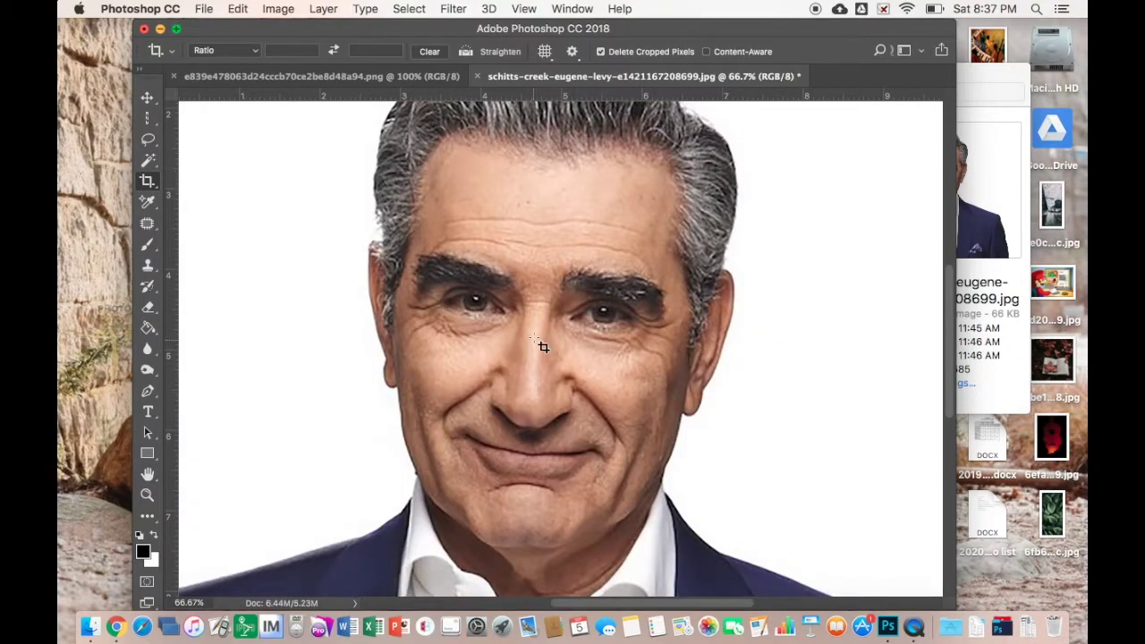
Show the Layers and Navigator panels.
{"action": "left_click", "coordinate": [572, 10]}
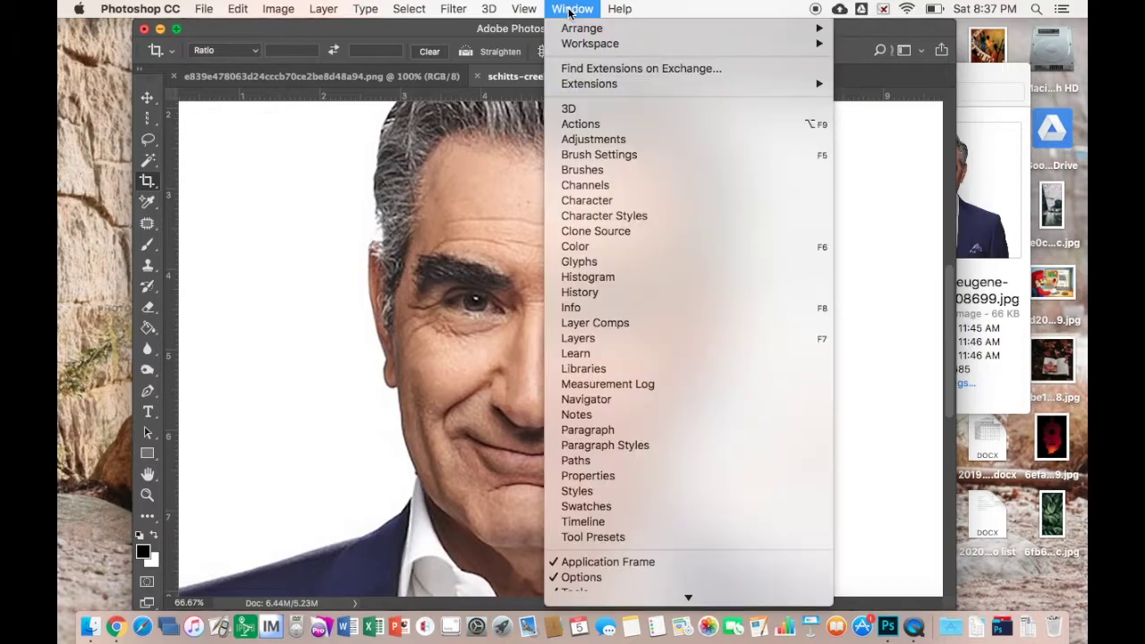
{"action": "left_click", "coordinate": [578, 339]}
{"action": "left_click", "coordinate": [572, 8]}
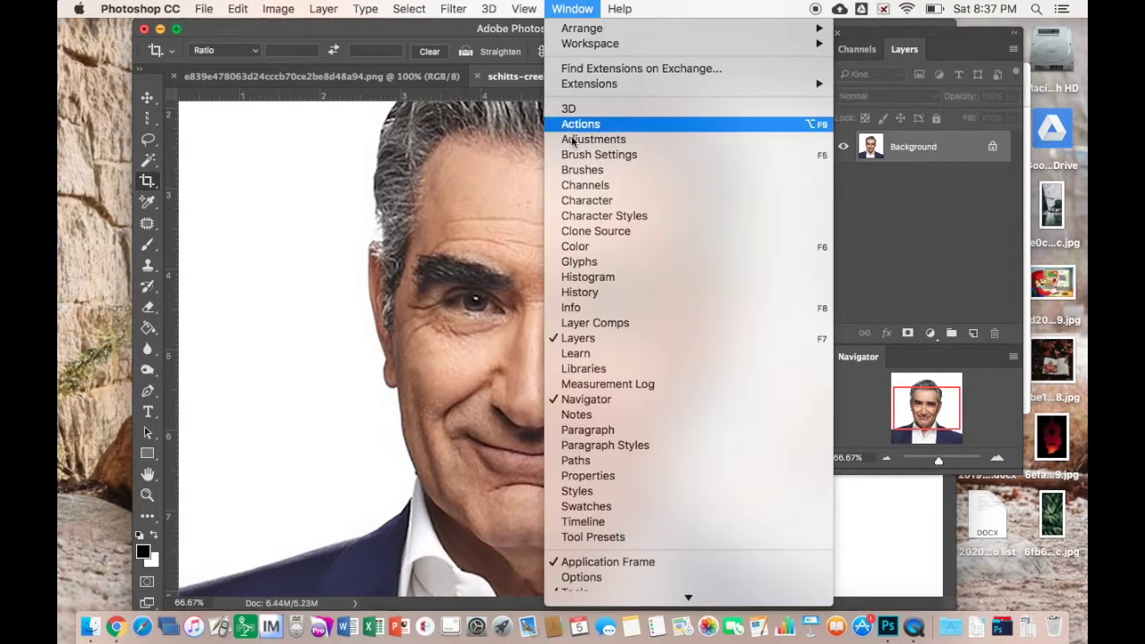
{"action": "left_click", "coordinate": [590, 400]}
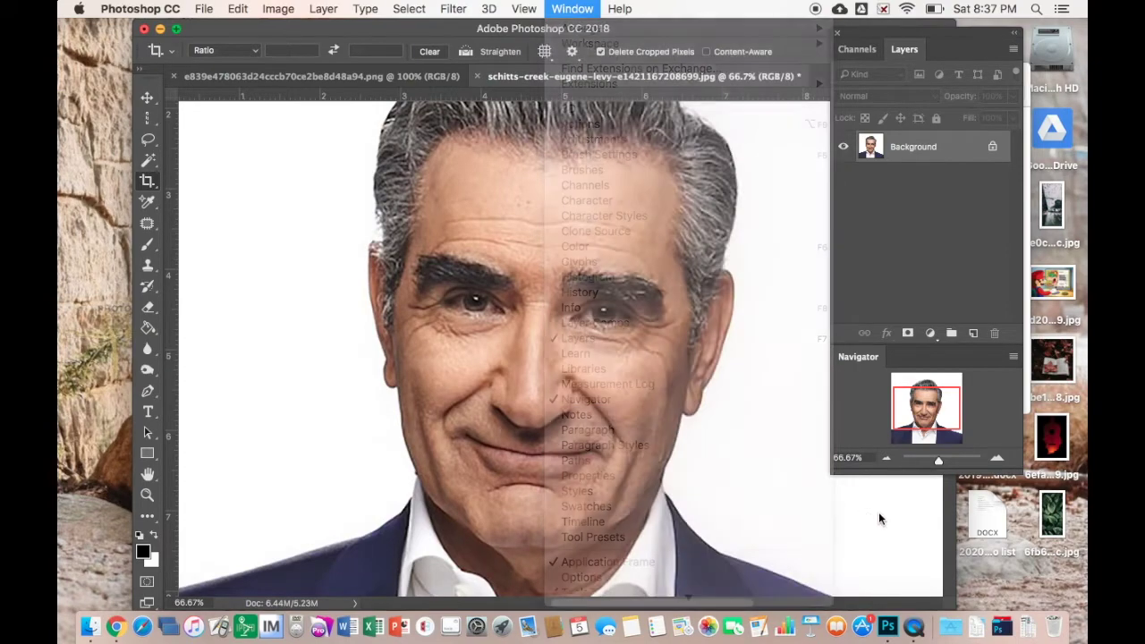
Unlock the portrait's Background layer so it becomes an editable layer.
{"action": "mouse_move", "coordinate": [922, 409]}
{"action": "left_mouse_down"}
{"action": "mouse_move", "coordinate": [933, 396]}
{"action": "mouse_move", "coordinate": [921, 412]}
{"action": "left_mouse_up"}
{"action": "left_click_drag", "start_coordinate": [939, 461], "coordinate": [936, 461]}
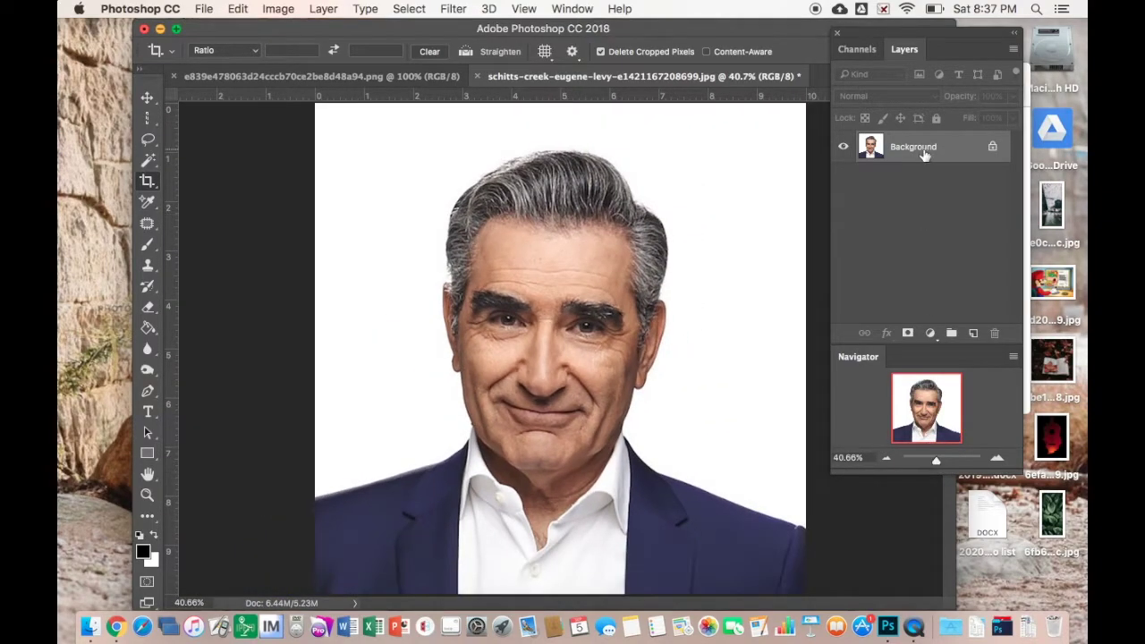
{"action": "left_click", "coordinate": [994, 148]}
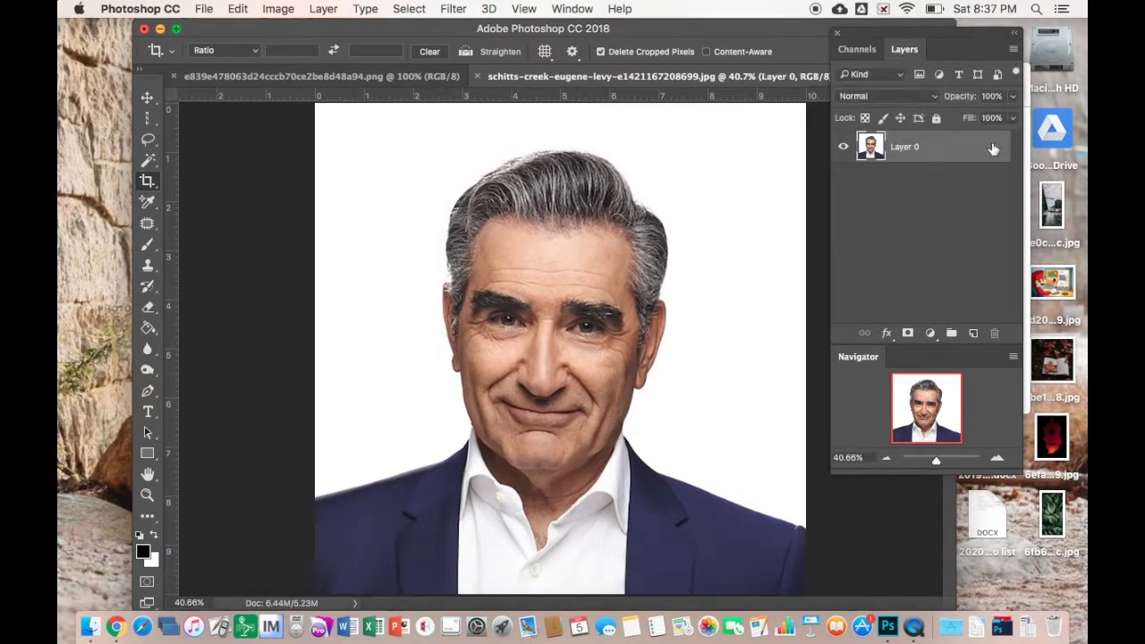
Select the lion's face in the lion image with a freehand Lasso outline cutting through the ears and below the chin.
{"action": "left_click", "coordinate": [462, 81]}
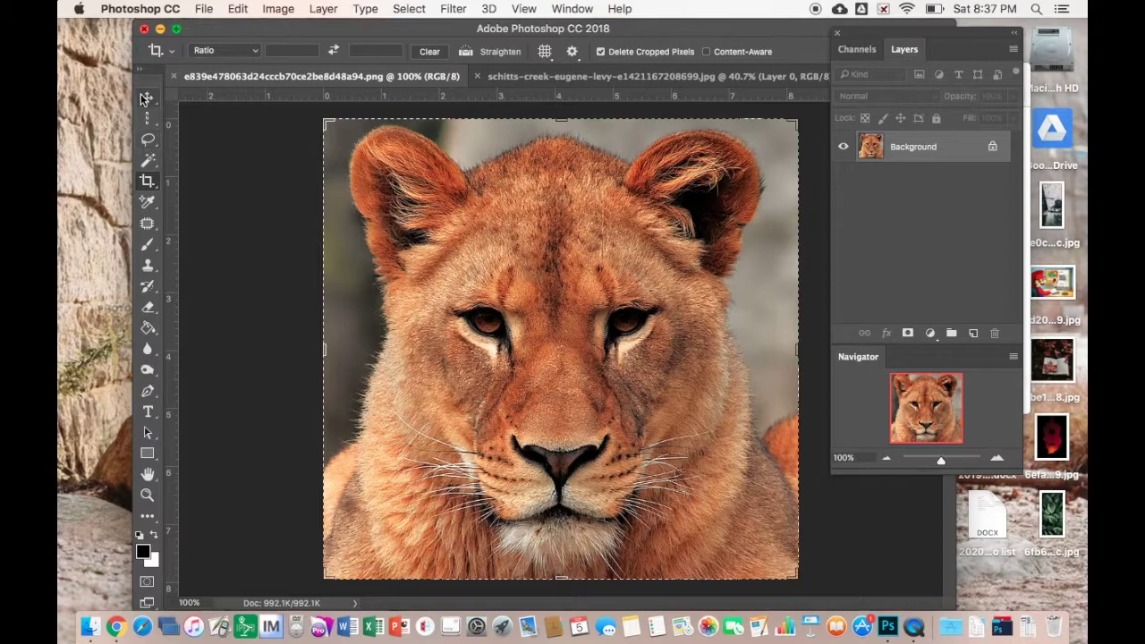
{"action": "left_click", "coordinate": [149, 141]}
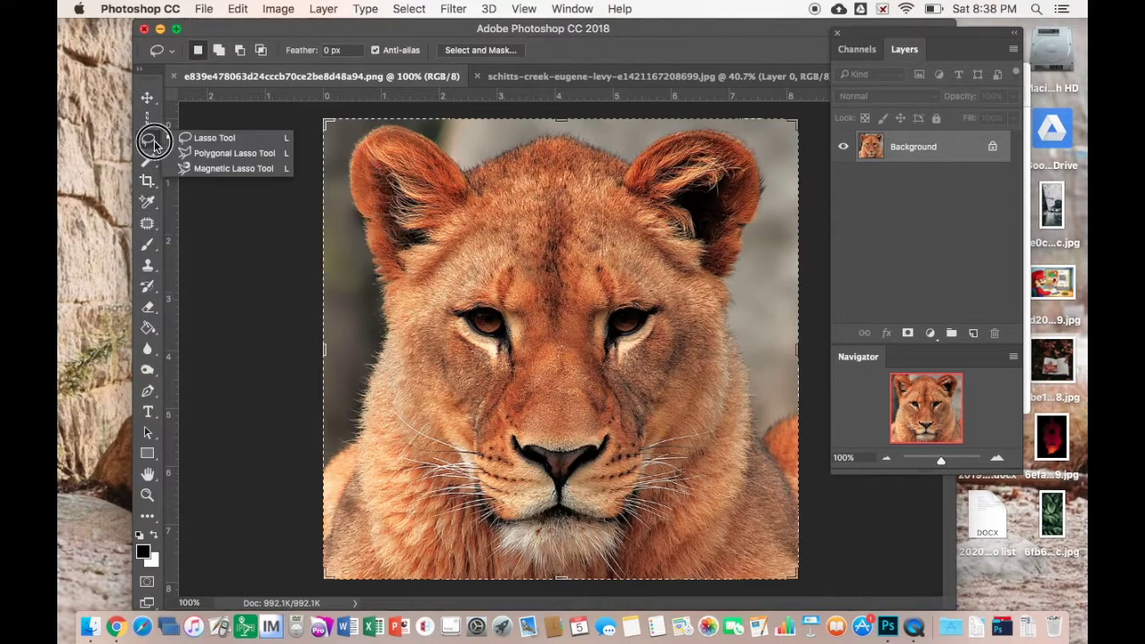
{"action": "left_click", "coordinate": [198, 140]}
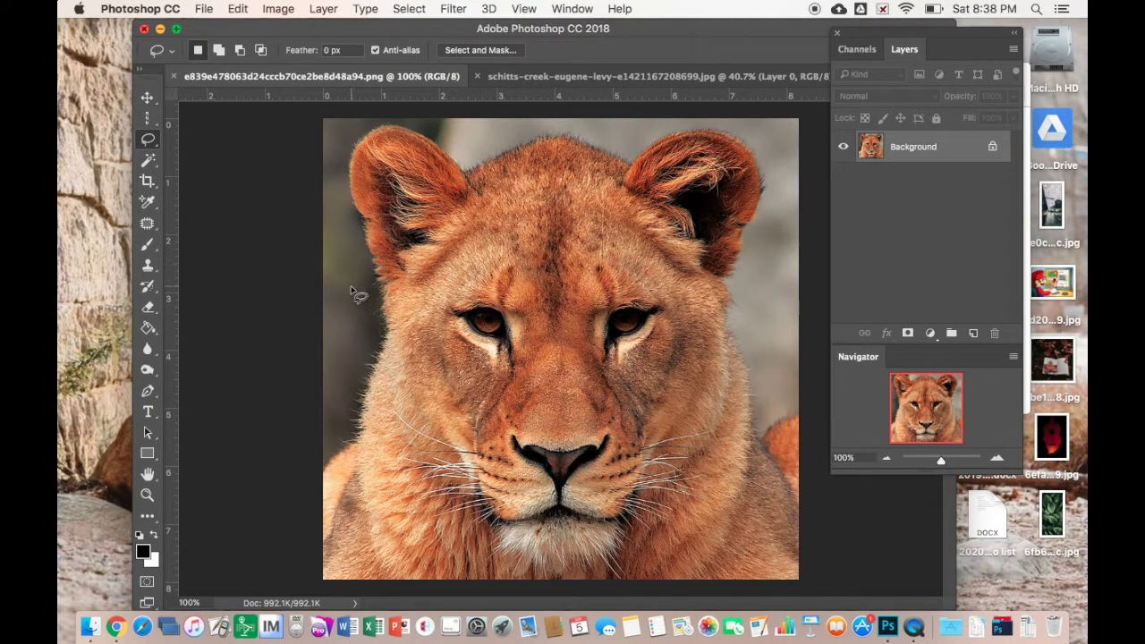
{"action": "mouse_move", "coordinate": [351, 290]}
{"action": "left_mouse_down"}
{"action": "mouse_move", "coordinate": [385, 442]}
{"action": "mouse_move", "coordinate": [469, 560]}
{"action": "mouse_move", "coordinate": [492, 585]}
{"action": "mouse_move", "coordinate": [578, 600]}
{"action": "mouse_move", "coordinate": [632, 594]}
{"action": "mouse_move", "coordinate": [670, 542]}
{"action": "mouse_move", "coordinate": [726, 397]}
{"action": "mouse_move", "coordinate": [735, 264]}
{"action": "mouse_move", "coordinate": [713, 206]}
{"action": "mouse_move", "coordinate": [564, 114]}
{"action": "mouse_move", "coordinate": [497, 126]}
{"action": "mouse_move", "coordinate": [442, 142]}
{"action": "mouse_move", "coordinate": [397, 184]}
{"action": "mouse_move", "coordinate": [351, 300]}
{"action": "left_mouse_up"}
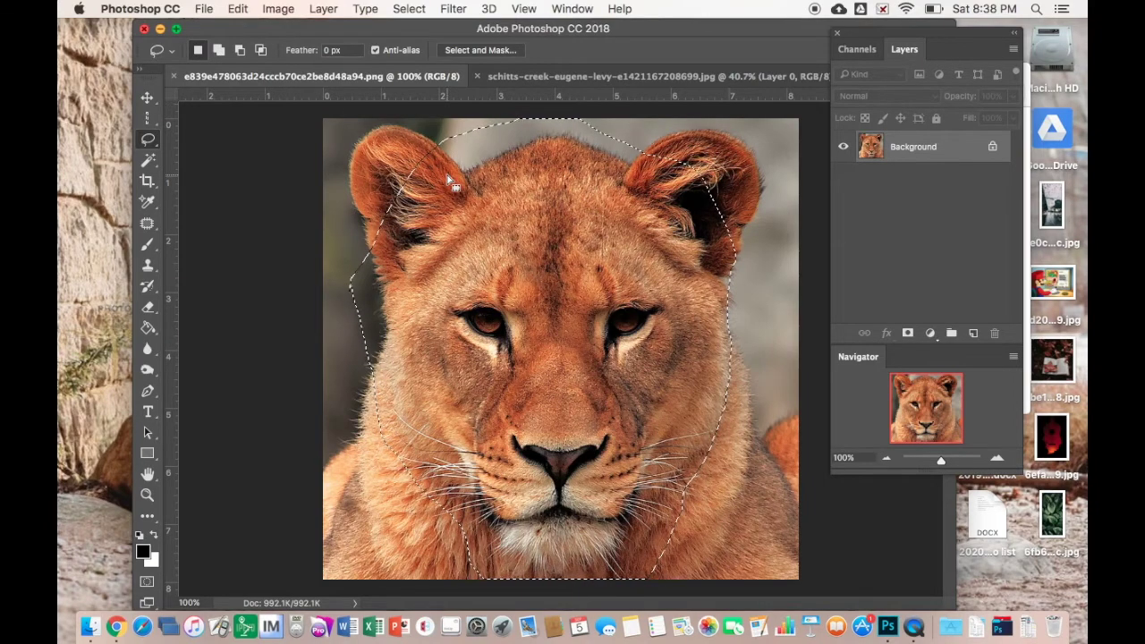
Copy the selected lion face, paste it into the portrait document, and close the lion image.
{"action": "left_click", "coordinate": [237, 8]}
{"action": "left_click", "coordinate": [255, 121]}
{"action": "left_click", "coordinate": [523, 77]}
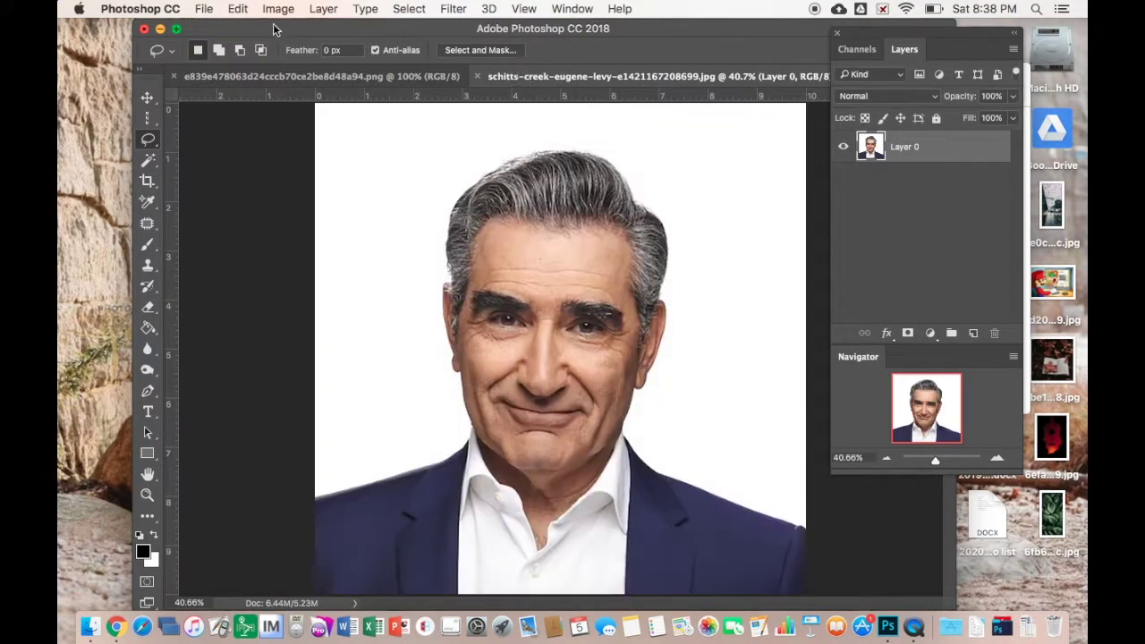
{"action": "left_click", "coordinate": [237, 9]}
{"action": "left_click", "coordinate": [257, 154]}
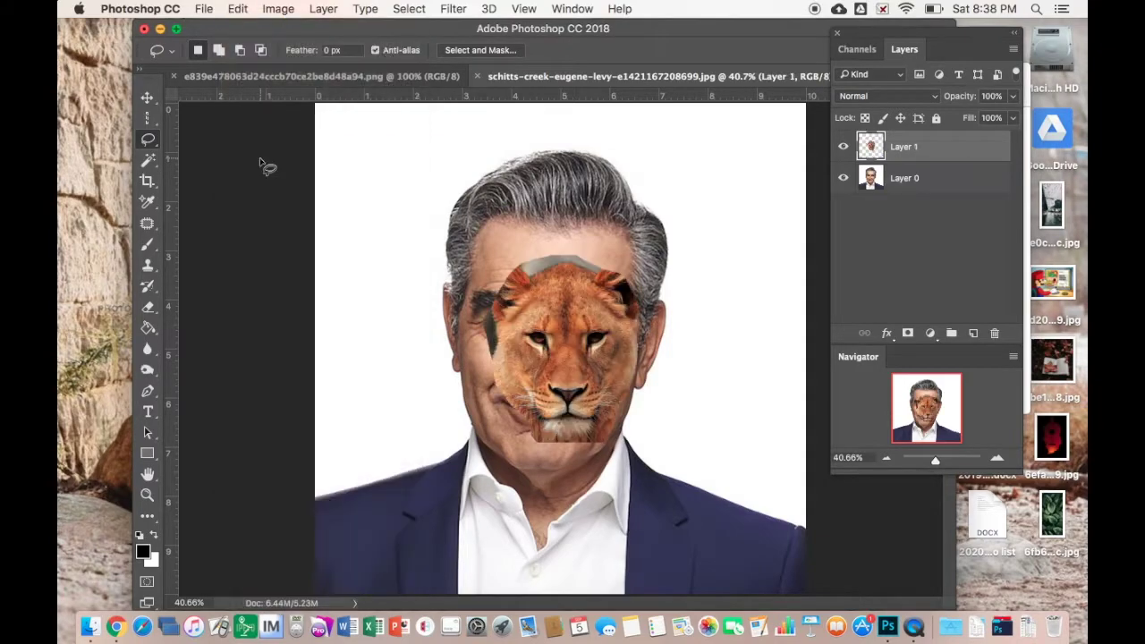
{"action": "left_click", "coordinate": [308, 76]}
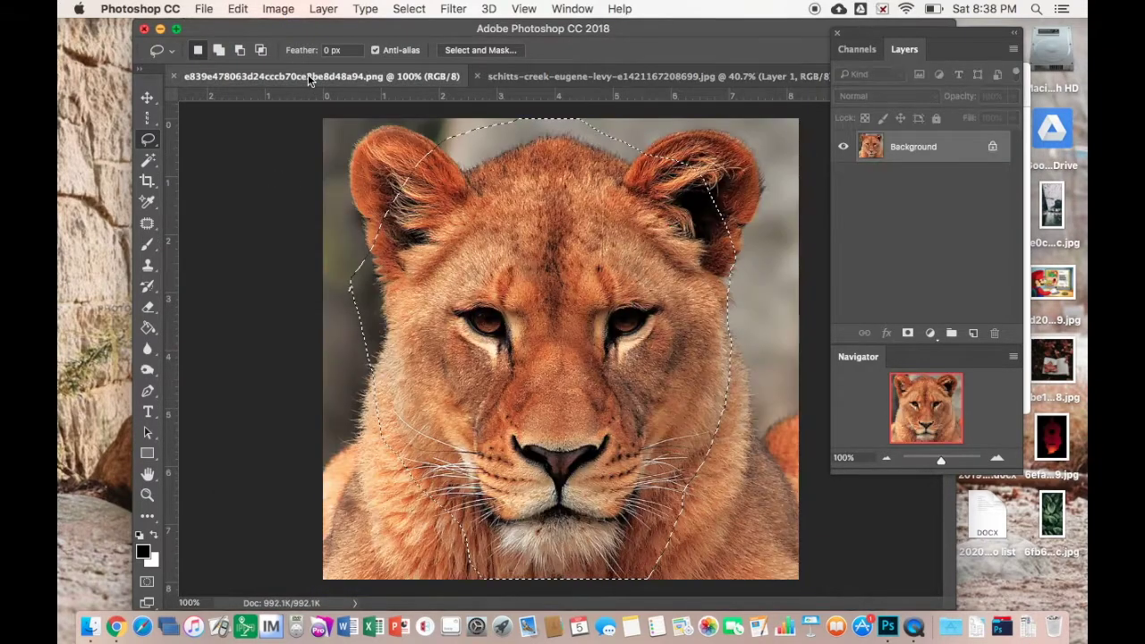
{"action": "left_click", "coordinate": [177, 77]}
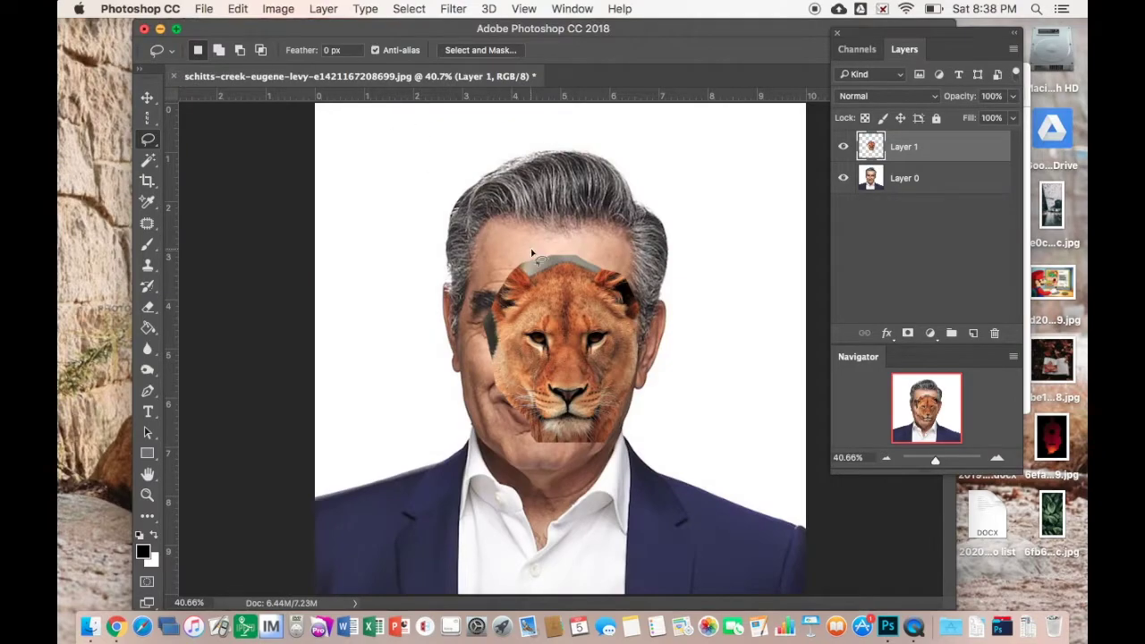
Rename the pasted lion layer "Lion" and the portrait layer "Human".
{"action": "double_click", "coordinate": [905, 149]}
{"action": "left_click", "coordinate": [908, 179]}
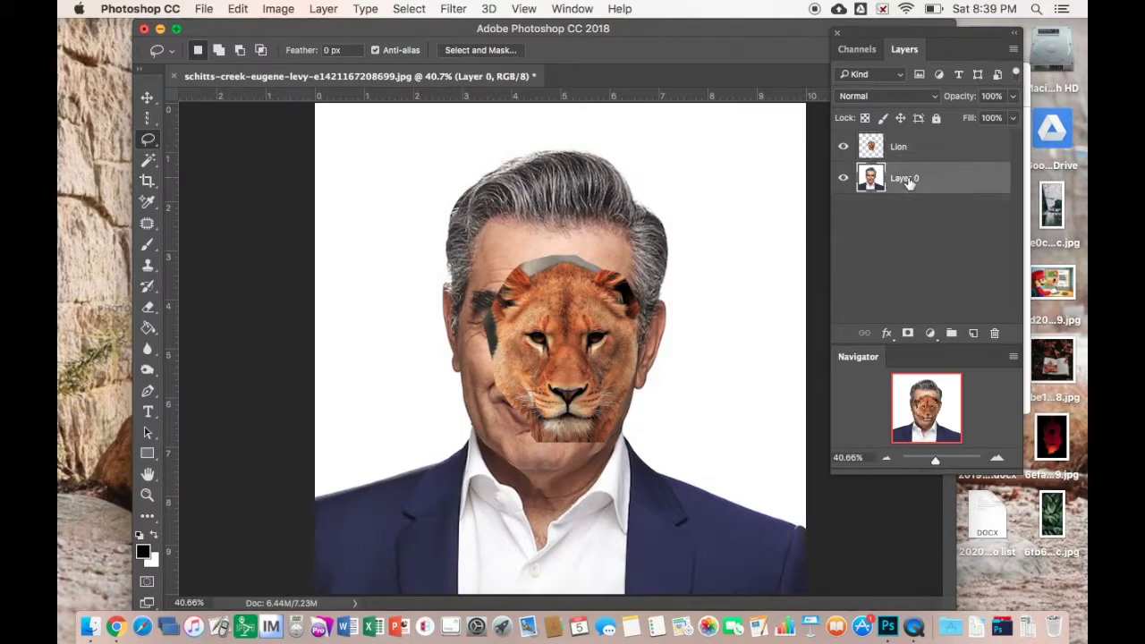
{"action": "left_click", "coordinate": [908, 182]}
{"action": "type", "text": "Human"}
{"action": "left_click", "coordinate": [920, 219]}
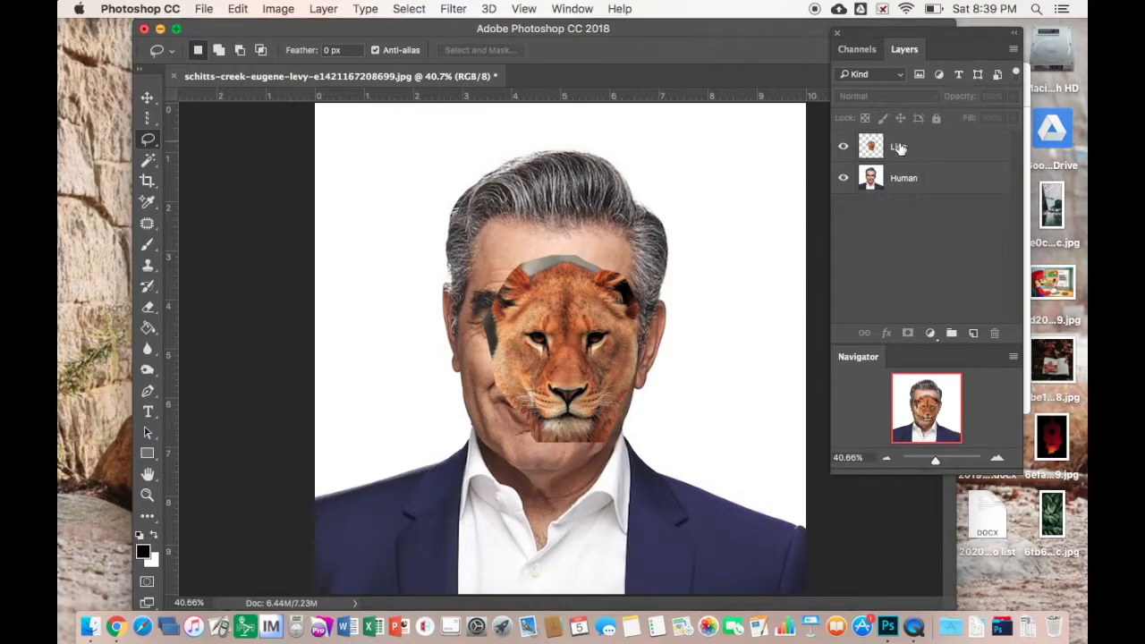
Try the Lion layer beneath Human and restore the order, switching each layer's visibility off and on.
{"action": "left_click_drag", "start_coordinate": [899, 149], "coordinate": [903, 199]}
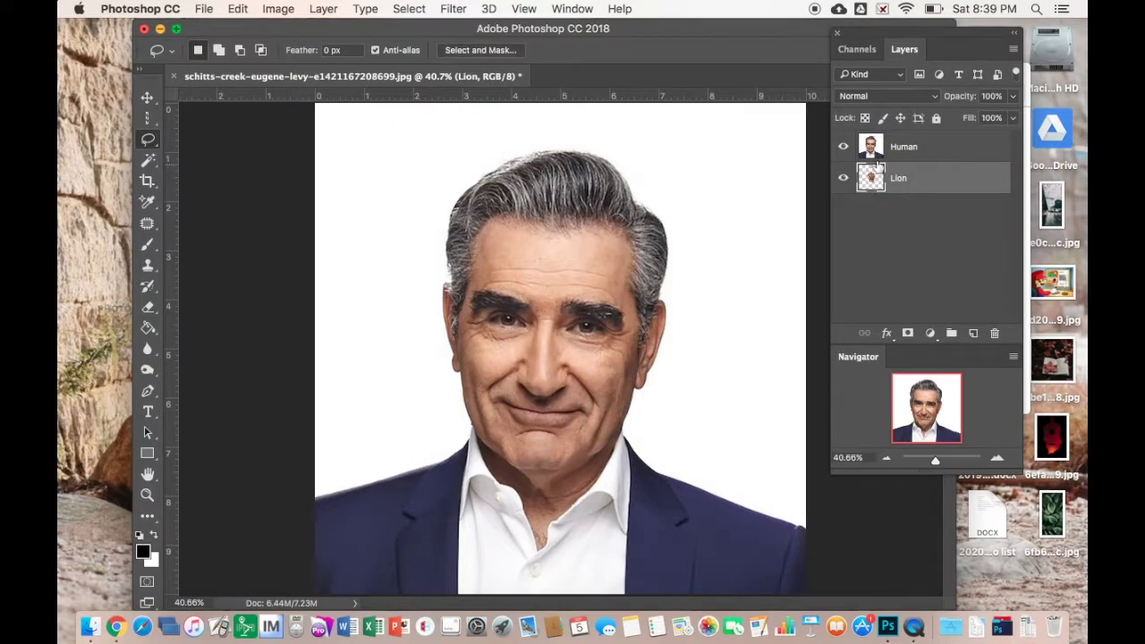
{"action": "left_click_drag", "start_coordinate": [883, 146], "coordinate": [901, 200]}
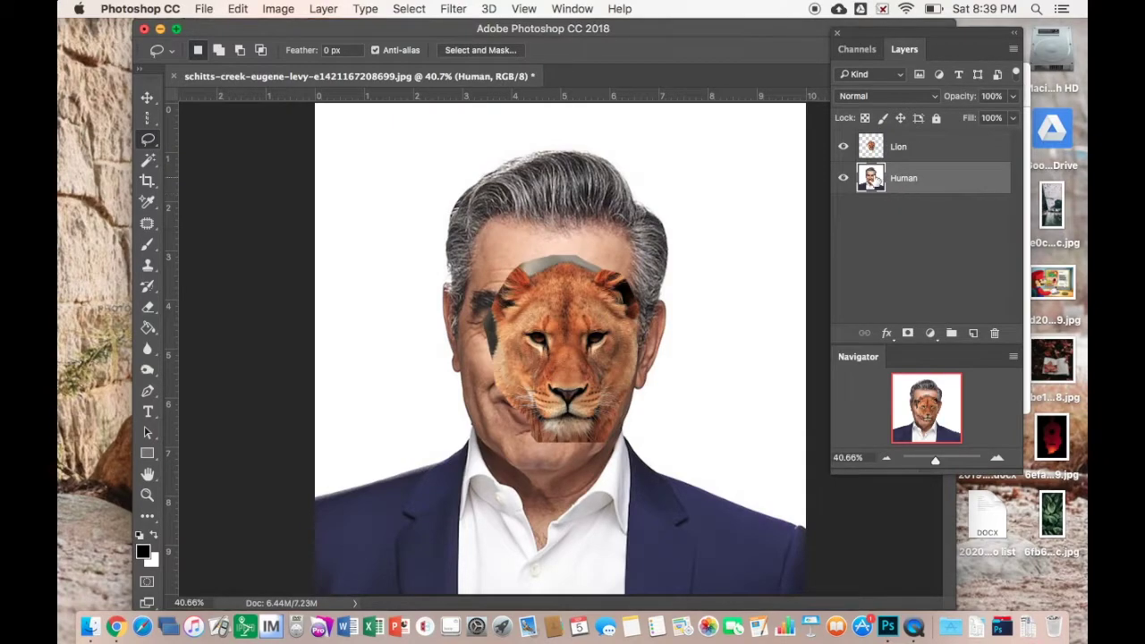
{"action": "left_click", "coordinate": [842, 147]}
{"action": "left_click", "coordinate": [842, 146]}
{"action": "left_click", "coordinate": [842, 178]}
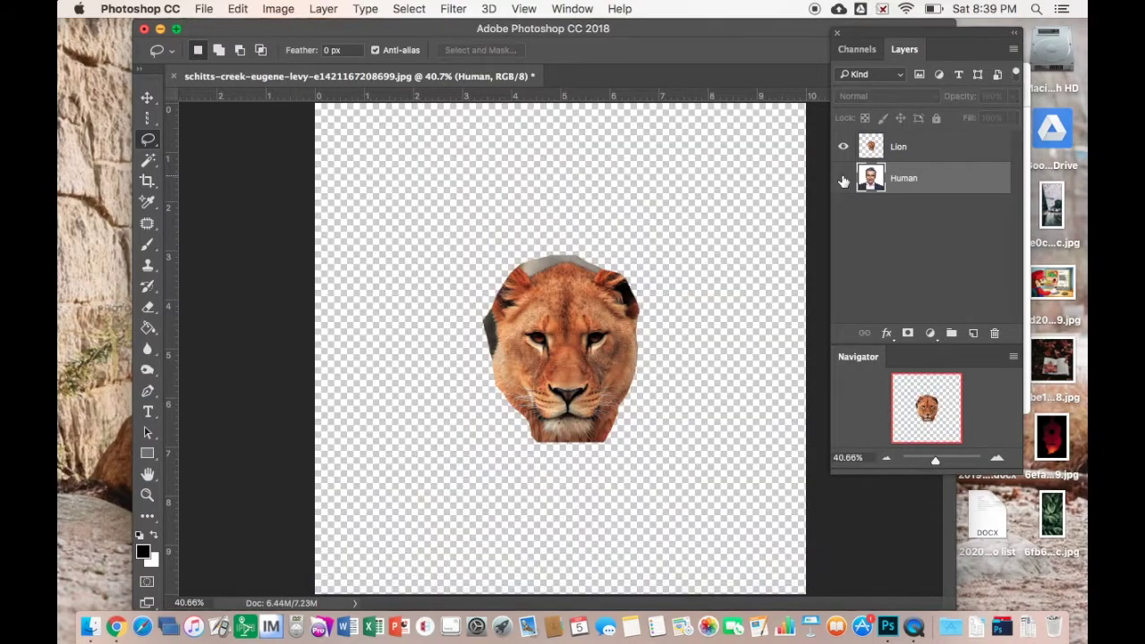
{"action": "left_click", "coordinate": [843, 178]}
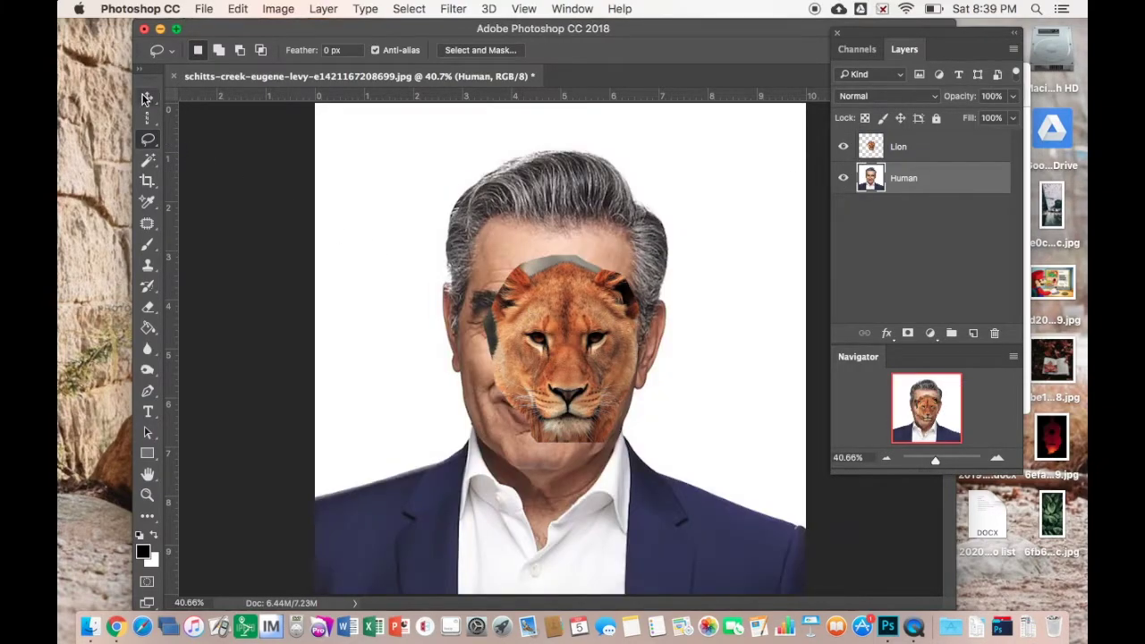
Scale the Lion layer up to about 159% and move it over the man's face with the Move tool.
{"action": "left_click", "coordinate": [146, 98]}
{"action": "left_click_drag", "start_coordinate": [542, 324], "coordinate": [537, 369]}
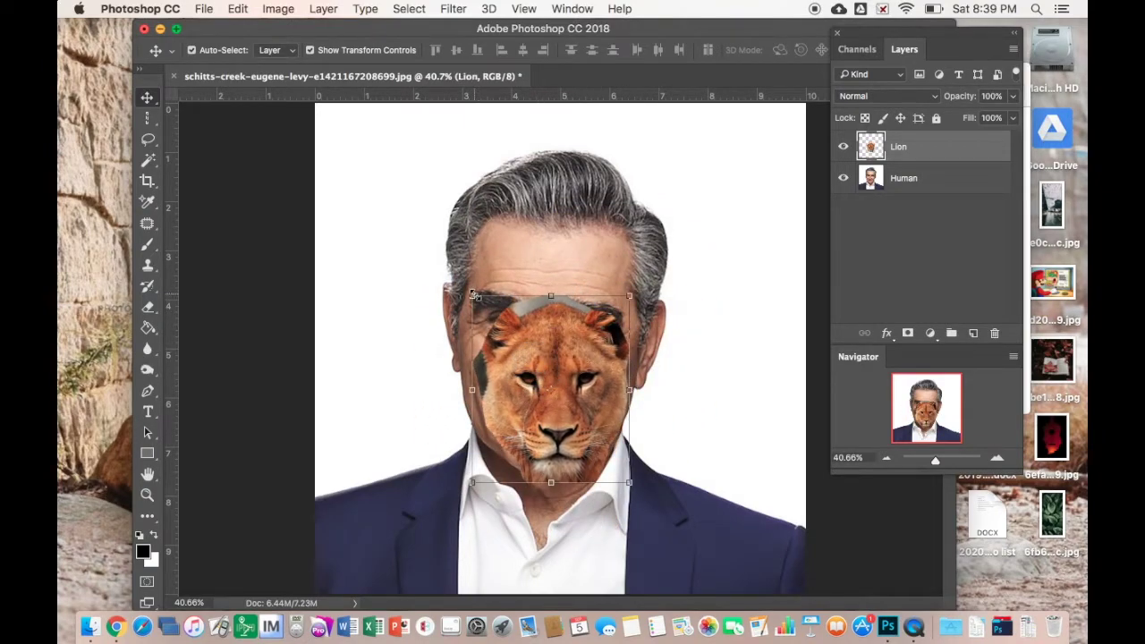
{"action": "left_click_drag", "start_coordinate": [472, 295], "coordinate": [378, 185]}
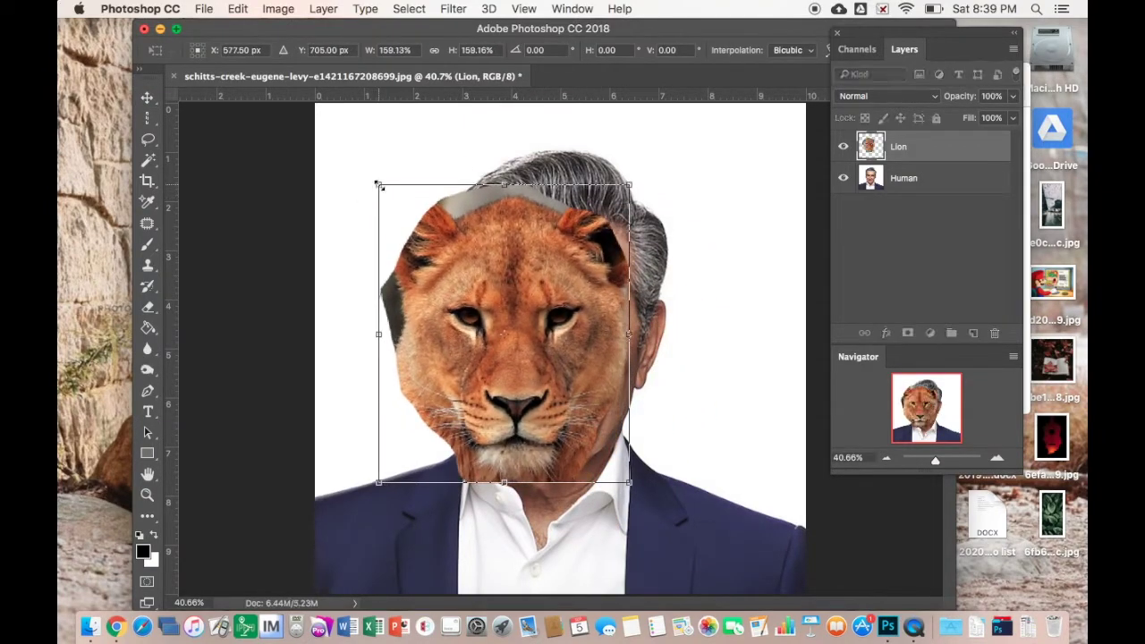
{"action": "mouse_move", "coordinate": [486, 266]}
{"action": "left_mouse_down"}
{"action": "mouse_move", "coordinate": [638, 276]}
{"action": "mouse_move", "coordinate": [685, 256]}
{"action": "mouse_move", "coordinate": [657, 278]}
{"action": "mouse_move", "coordinate": [501, 277]}
{"action": "left_mouse_up"}
Shift the Lion layer further over the man's face and lower its opacity to 54%.
{"action": "left_click_drag", "start_coordinate": [935, 458], "coordinate": [943, 461]}
{"action": "left_click_drag", "start_coordinate": [599, 335], "coordinate": [532, 319]}
{"action": "left_click_drag", "start_coordinate": [939, 458], "coordinate": [937, 459]}
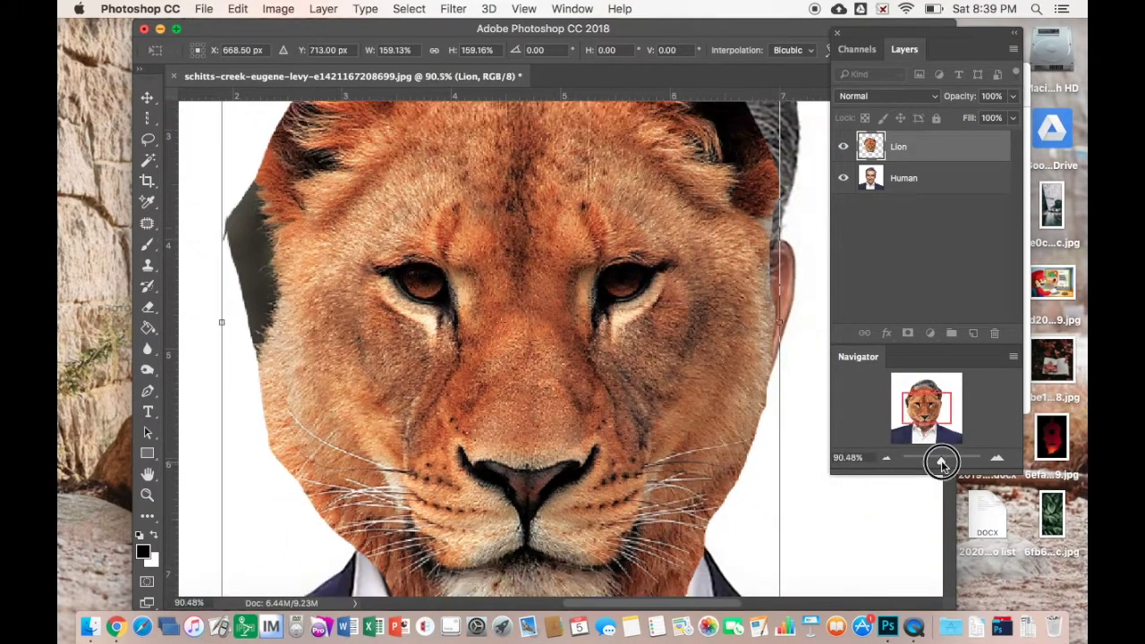
{"action": "left_click", "coordinate": [1013, 97]}
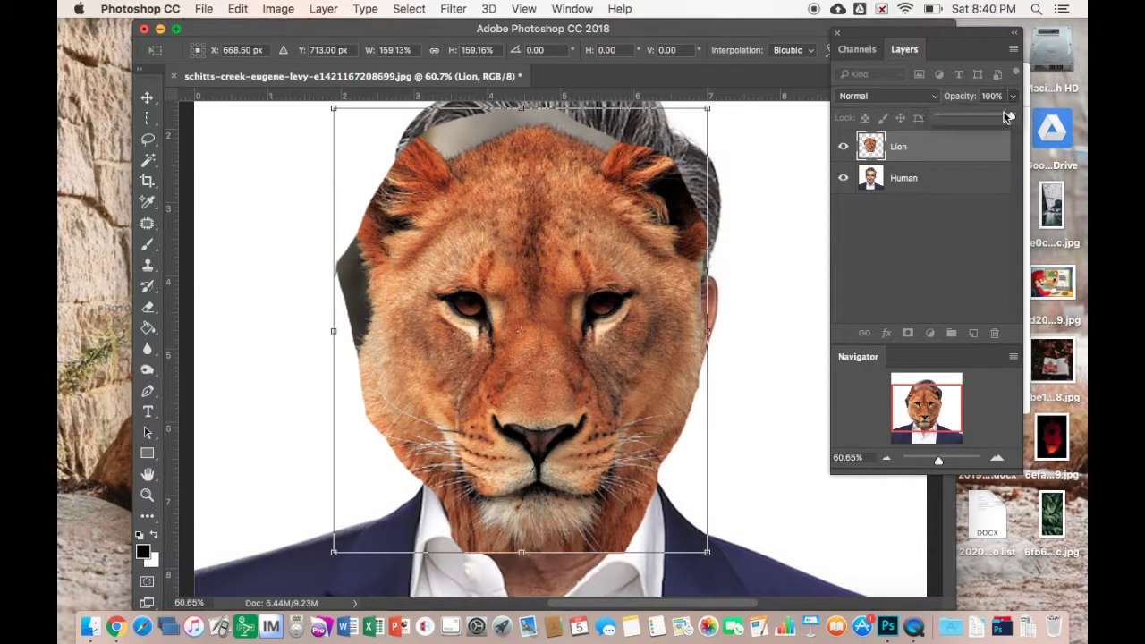
{"action": "left_click_drag", "start_coordinate": [1011, 116], "coordinate": [977, 117]}
Rotate the Lion layer 3.54°, align it with the man's features, and reduce its height to 145.49%.
{"action": "mouse_move", "coordinate": [551, 276]}
{"action": "left_mouse_down"}
{"action": "mouse_move", "coordinate": [563, 256]}
{"action": "mouse_move", "coordinate": [562, 301]}
{"action": "mouse_move", "coordinate": [687, 309]}
{"action": "mouse_move", "coordinate": [540, 274]}
{"action": "left_mouse_up"}
{"action": "left_click_drag", "start_coordinate": [332, 117], "coordinate": [349, 108]}
{"action": "mouse_move", "coordinate": [523, 318]}
{"action": "left_mouse_down"}
{"action": "mouse_move", "coordinate": [542, 345]}
{"action": "mouse_move", "coordinate": [518, 334]}
{"action": "mouse_move", "coordinate": [518, 315]}
{"action": "left_mouse_up"}
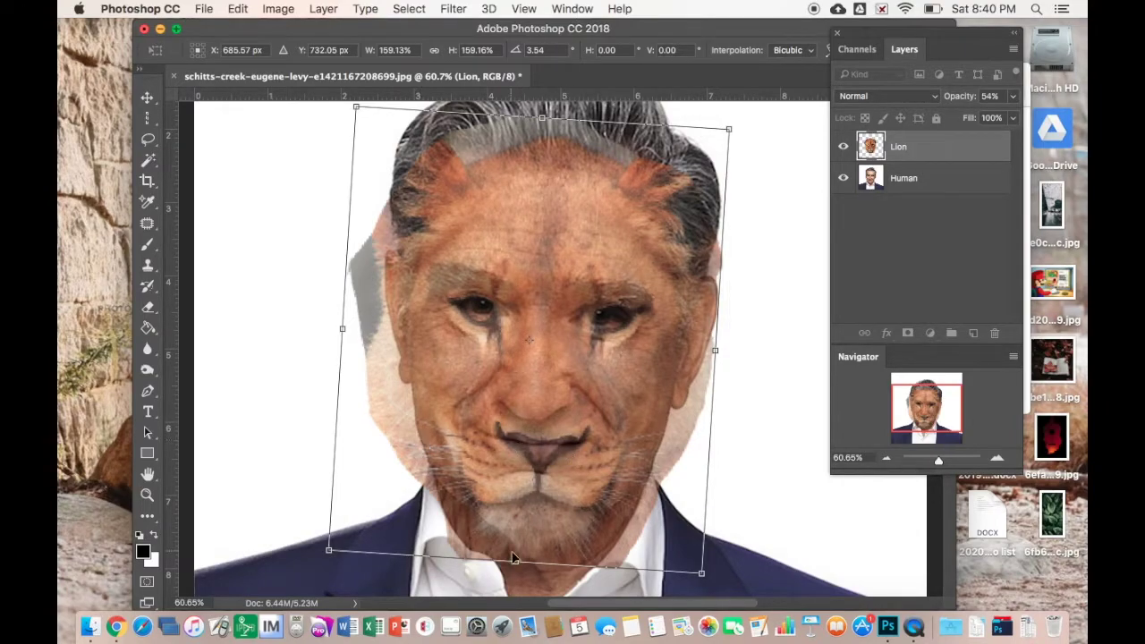
{"action": "left_click_drag", "start_coordinate": [514, 558], "coordinate": [505, 525]}
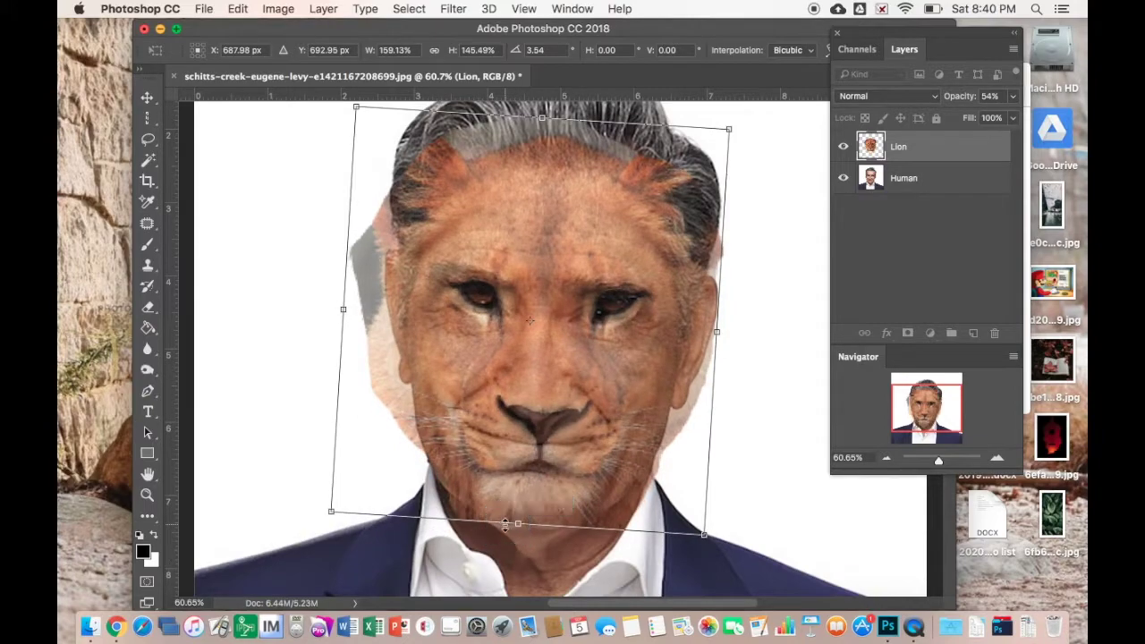
Start a custom warp on the Lion layer and pull its lower-left corner and chin edge towards the man's jaw.
{"action": "left_click", "coordinate": [237, 9]}
{"action": "mouse_move", "coordinate": [274, 370]}
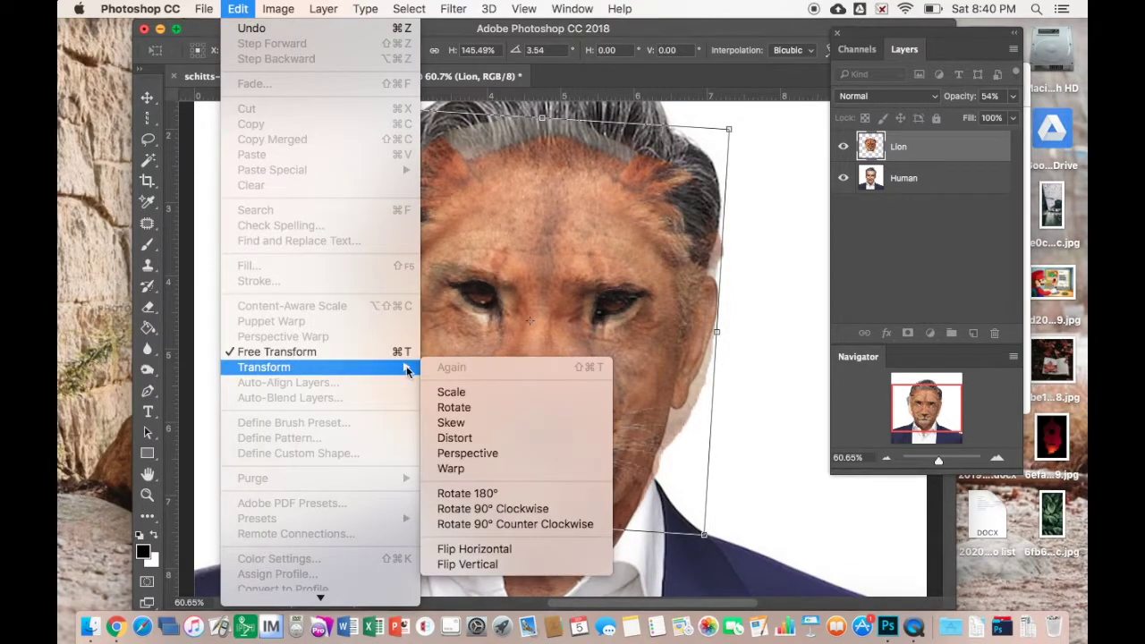
{"action": "left_click", "coordinate": [447, 468]}
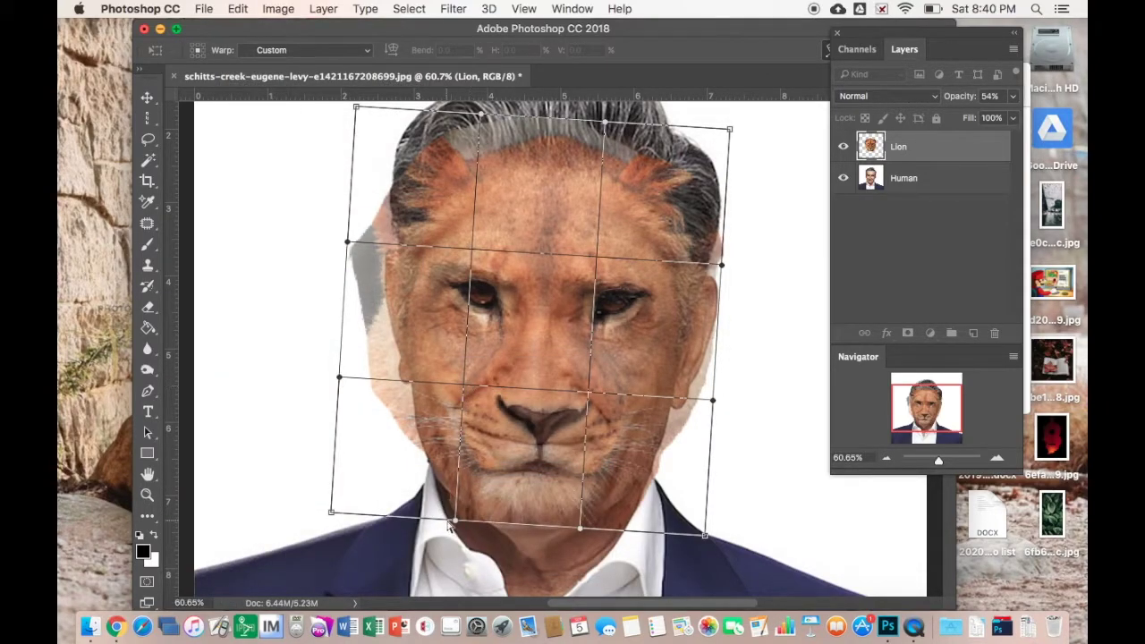
{"action": "left_click_drag", "start_coordinate": [450, 528], "coordinate": [429, 511]}
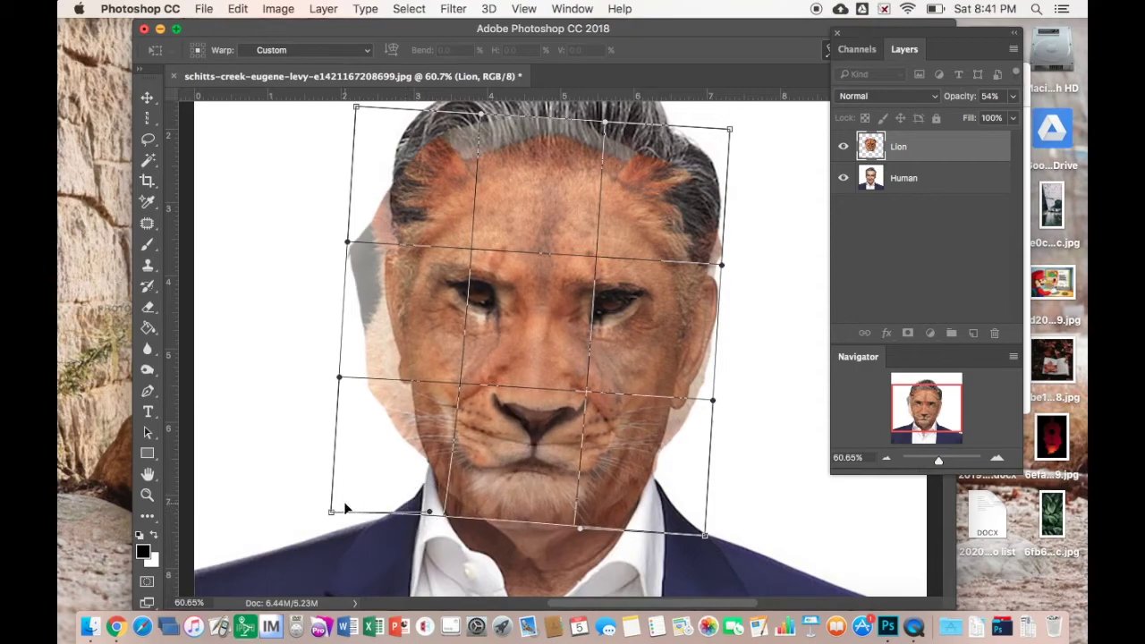
{"action": "left_click_drag", "start_coordinate": [332, 512], "coordinate": [334, 480]}
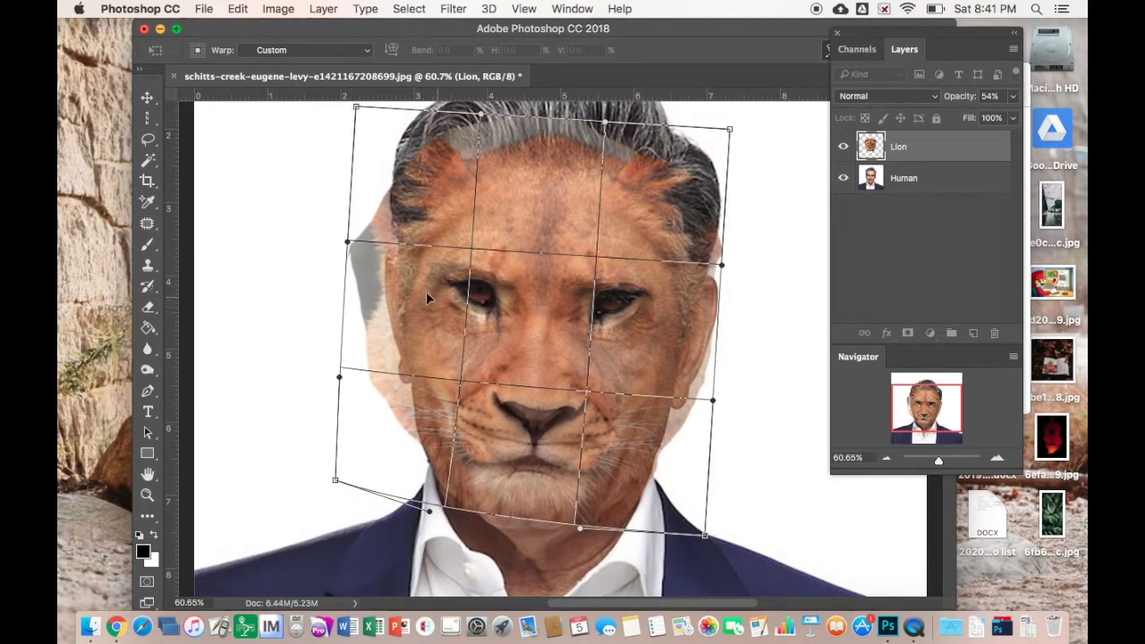
Warp the upper part of the Lion layer so the lion's eyes line up with the man's eyes.
{"action": "mouse_move", "coordinate": [467, 248]}
{"action": "left_mouse_down"}
{"action": "mouse_move", "coordinate": [471, 265]}
{"action": "mouse_move", "coordinate": [477, 259]}
{"action": "mouse_move", "coordinate": [453, 283]}
{"action": "mouse_move", "coordinate": [479, 262]}
{"action": "left_mouse_up"}
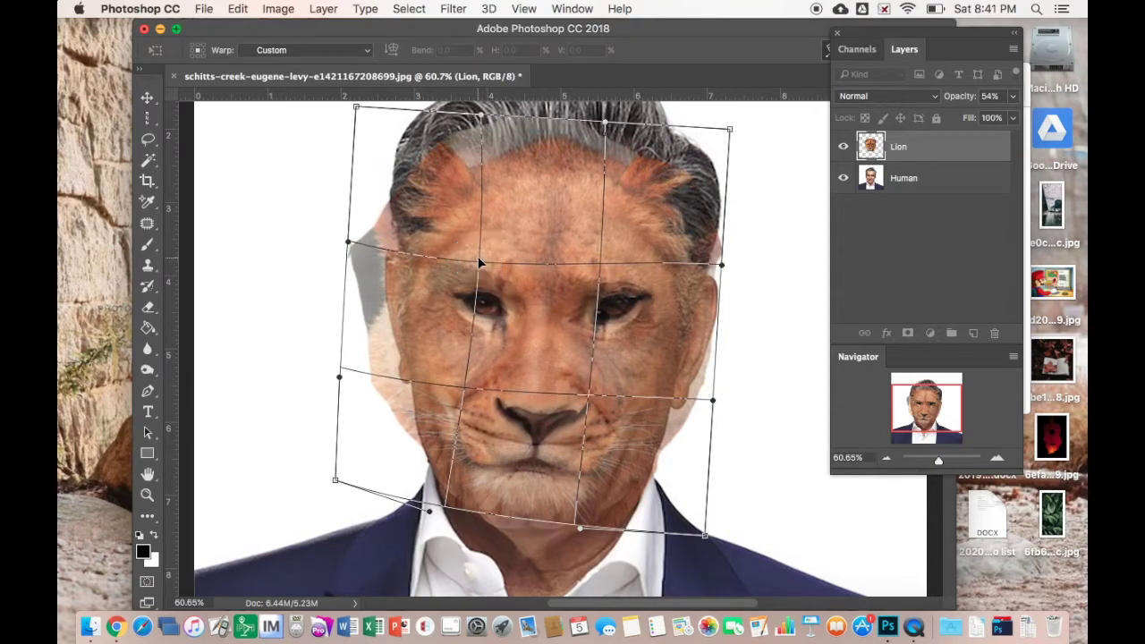
{"action": "left_click_drag", "start_coordinate": [348, 243], "coordinate": [338, 260]}
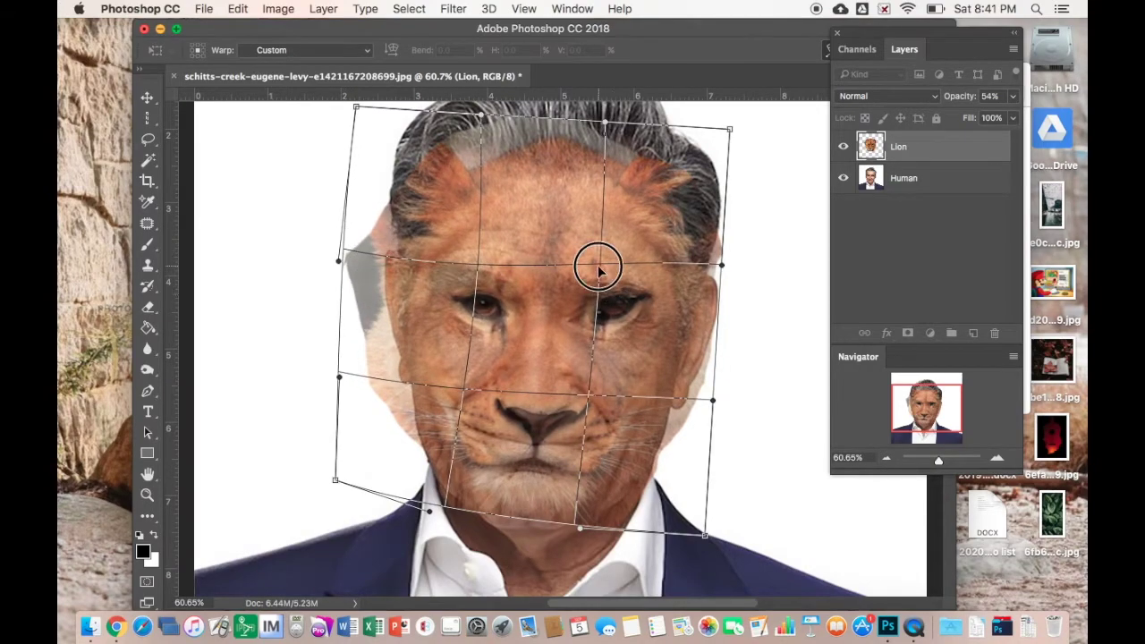
{"action": "left_click_drag", "start_coordinate": [600, 271], "coordinate": [575, 278]}
{"action": "left_click_drag", "start_coordinate": [722, 266], "coordinate": [717, 305]}
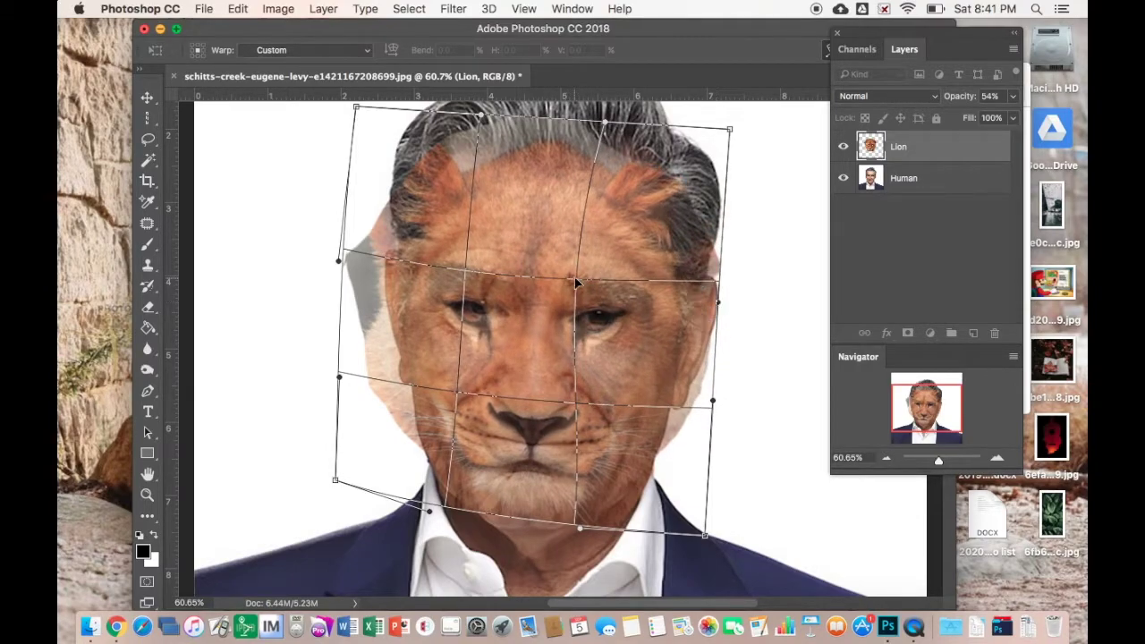
{"action": "mouse_move", "coordinate": [577, 283]}
{"action": "left_mouse_down"}
{"action": "mouse_move", "coordinate": [582, 248]}
{"action": "mouse_move", "coordinate": [579, 271]}
{"action": "left_mouse_up"}
{"action": "left_click_drag", "start_coordinate": [706, 286], "coordinate": [721, 300]}
{"action": "left_click_drag", "start_coordinate": [445, 284], "coordinate": [474, 284]}
{"action": "left_click_drag", "start_coordinate": [584, 315], "coordinate": [577, 320]}
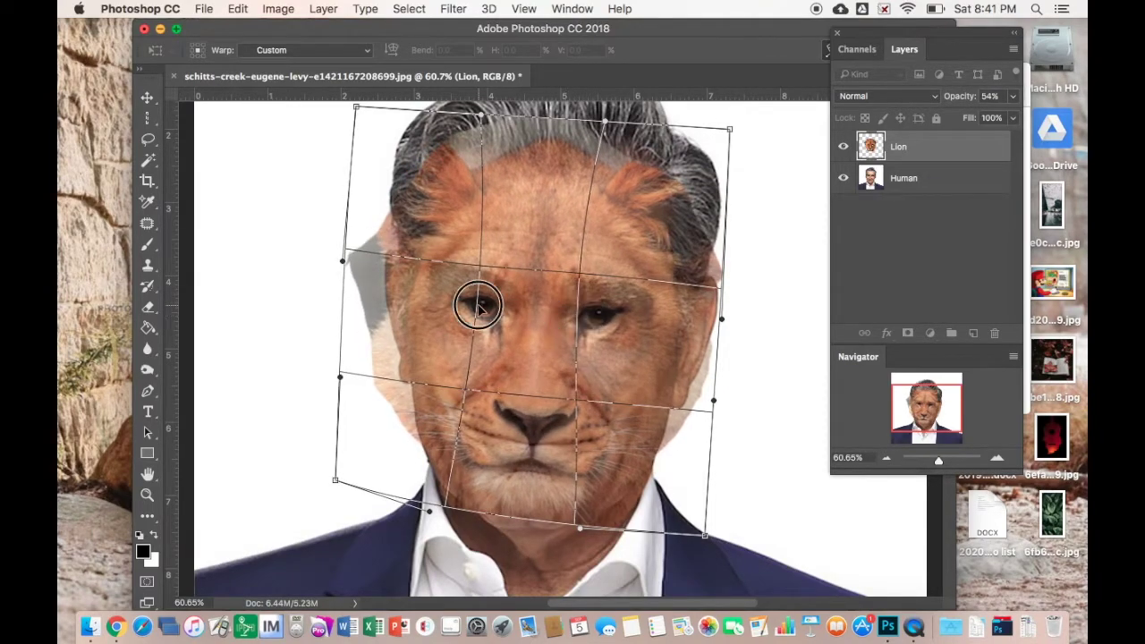
{"action": "left_click_drag", "start_coordinate": [478, 307], "coordinate": [483, 310]}
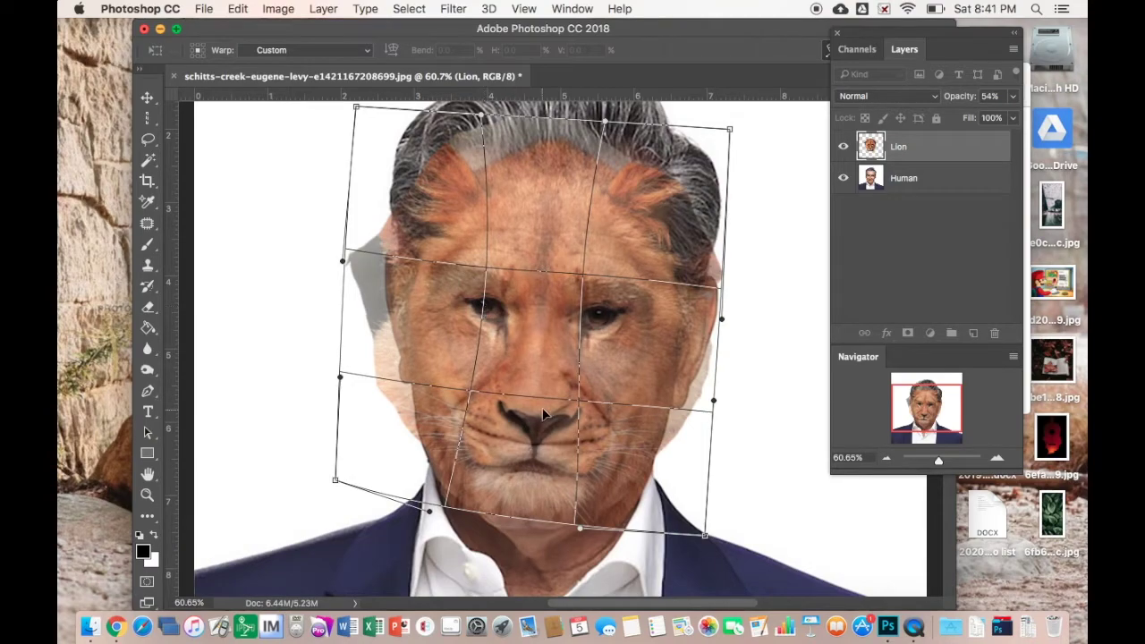
Warp the lion's muzzle and both lower corners to fit the man's nose, mouth and jawline.
{"action": "mouse_move", "coordinate": [575, 393]}
{"action": "left_mouse_down"}
{"action": "mouse_move", "coordinate": [557, 396]}
{"action": "mouse_move", "coordinate": [565, 387]}
{"action": "left_mouse_up"}
{"action": "left_click_drag", "start_coordinate": [470, 388], "coordinate": [463, 383]}
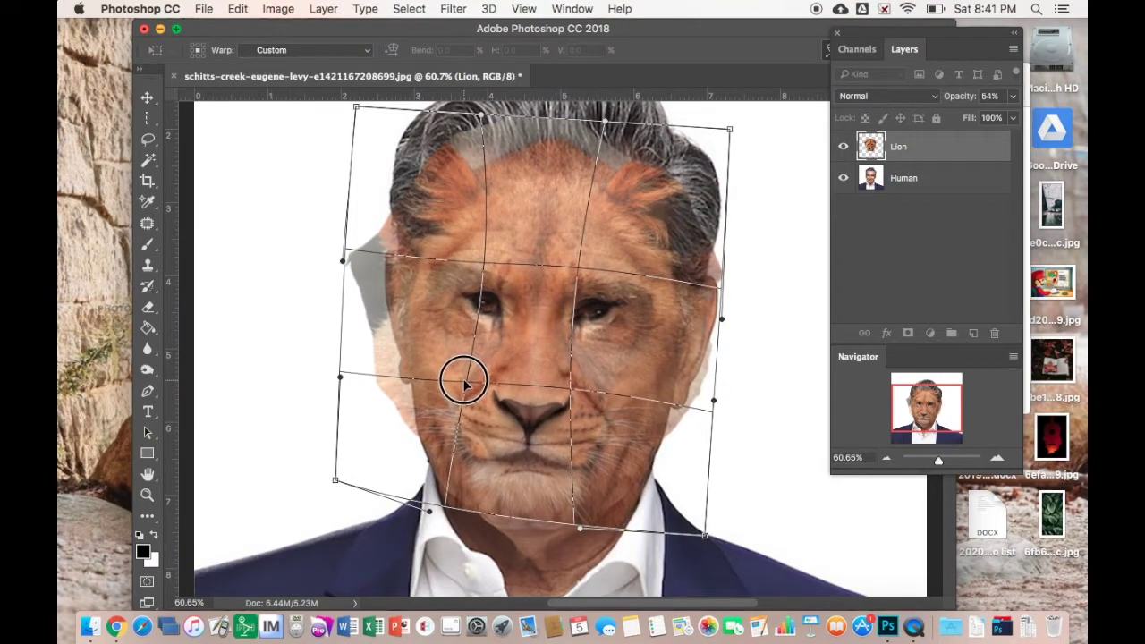
{"action": "left_click_drag", "start_coordinate": [710, 403], "coordinate": [701, 373]}
{"action": "left_click_drag", "start_coordinate": [704, 533], "coordinate": [749, 481]}
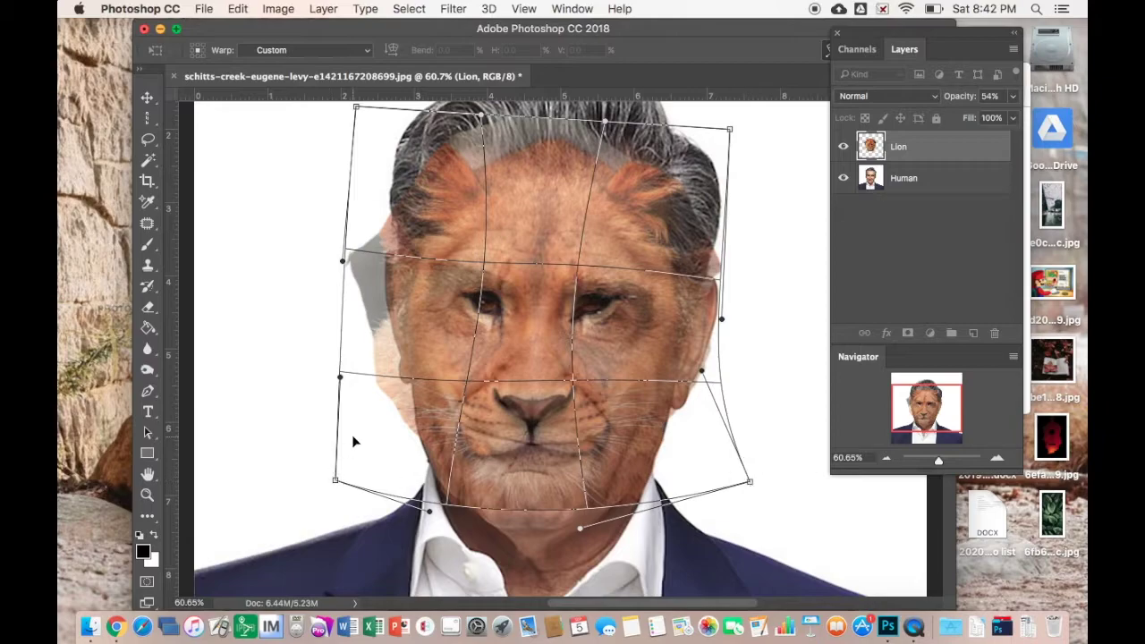
{"action": "mouse_move", "coordinate": [446, 505]}
{"action": "left_mouse_down"}
{"action": "mouse_move", "coordinate": [430, 500]}
{"action": "mouse_move", "coordinate": [444, 504]}
{"action": "left_mouse_up"}
{"action": "left_click_drag", "start_coordinate": [336, 482], "coordinate": [342, 419]}
{"action": "left_click_drag", "start_coordinate": [521, 446], "coordinate": [524, 457]}
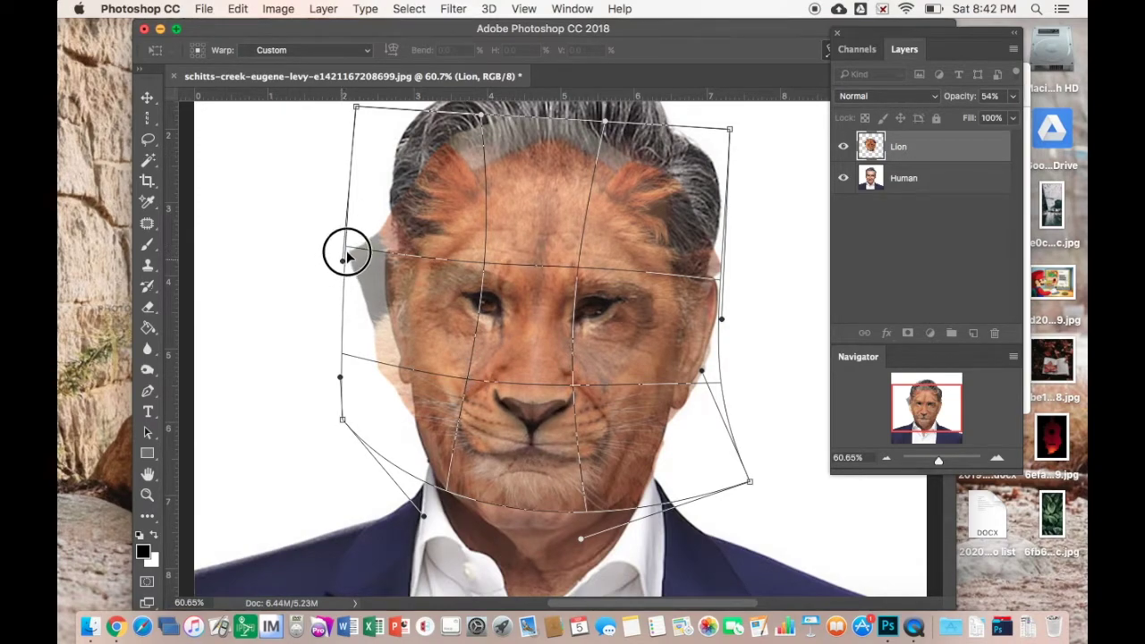
Refine the warp along the lion's forehead, both sides and left cheek, and apply the transformation.
{"action": "left_click_drag", "start_coordinate": [347, 257], "coordinate": [346, 244]}
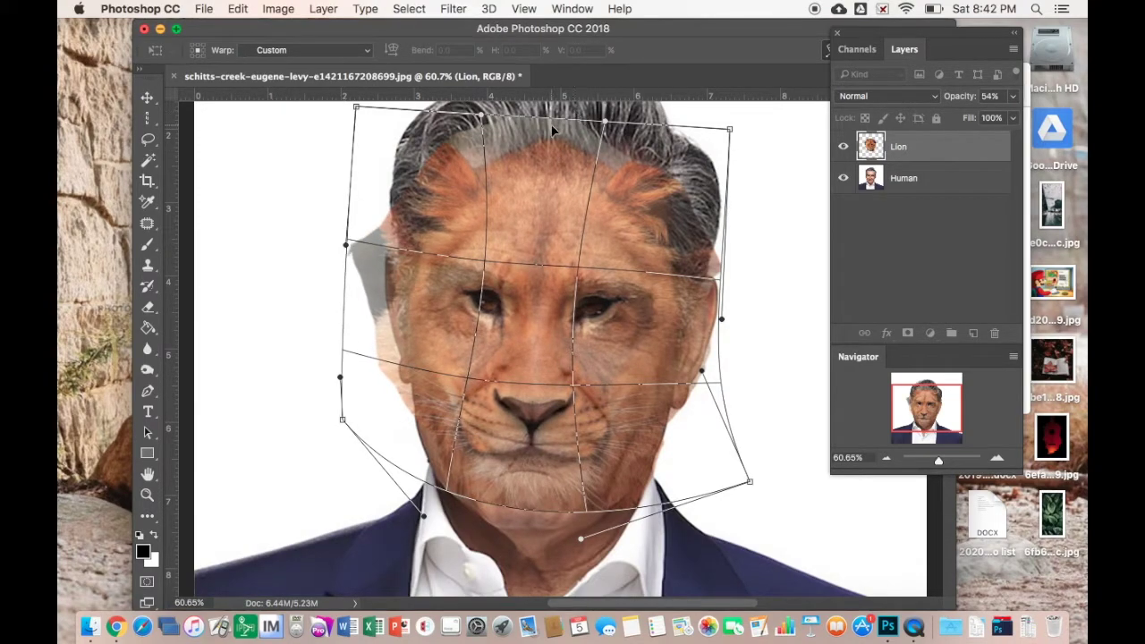
{"action": "left_click_drag", "start_coordinate": [605, 122], "coordinate": [607, 107]}
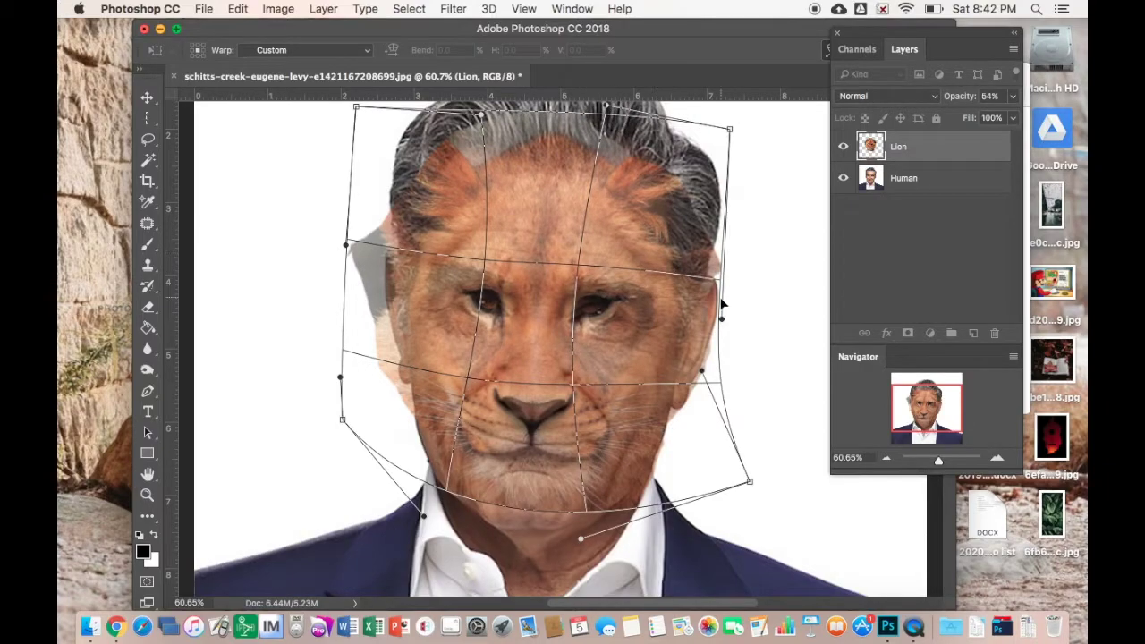
{"action": "left_click_drag", "start_coordinate": [720, 316], "coordinate": [747, 374]}
{"action": "left_click_drag", "start_coordinate": [344, 240], "coordinate": [339, 277]}
{"action": "left_click_drag", "start_coordinate": [465, 380], "coordinate": [459, 371]}
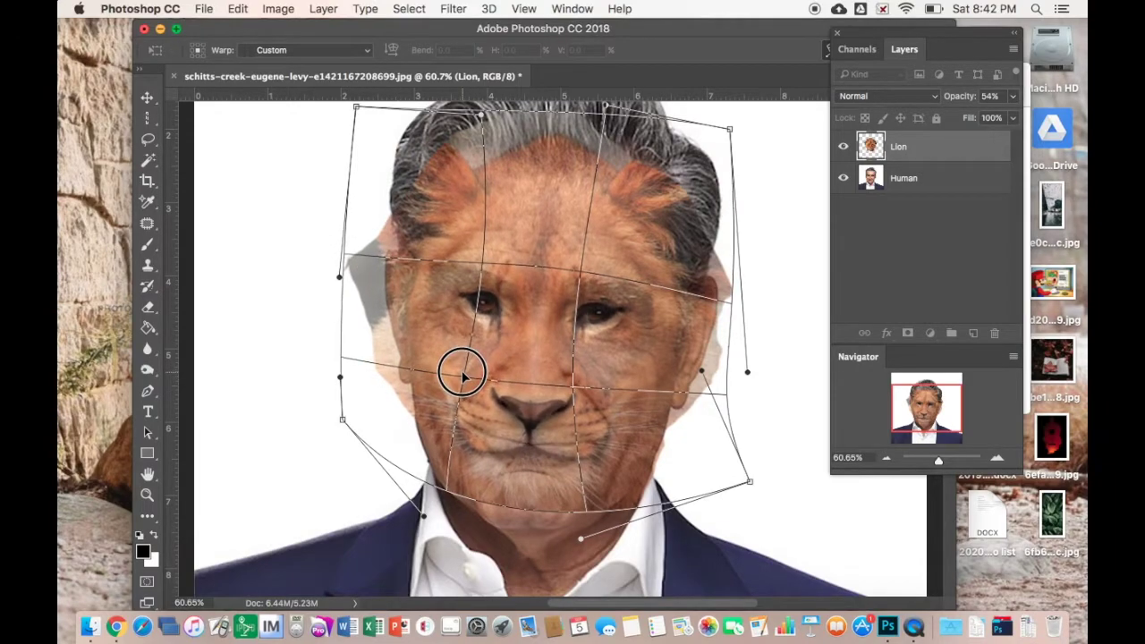
{"action": "key", "text": "Return"}
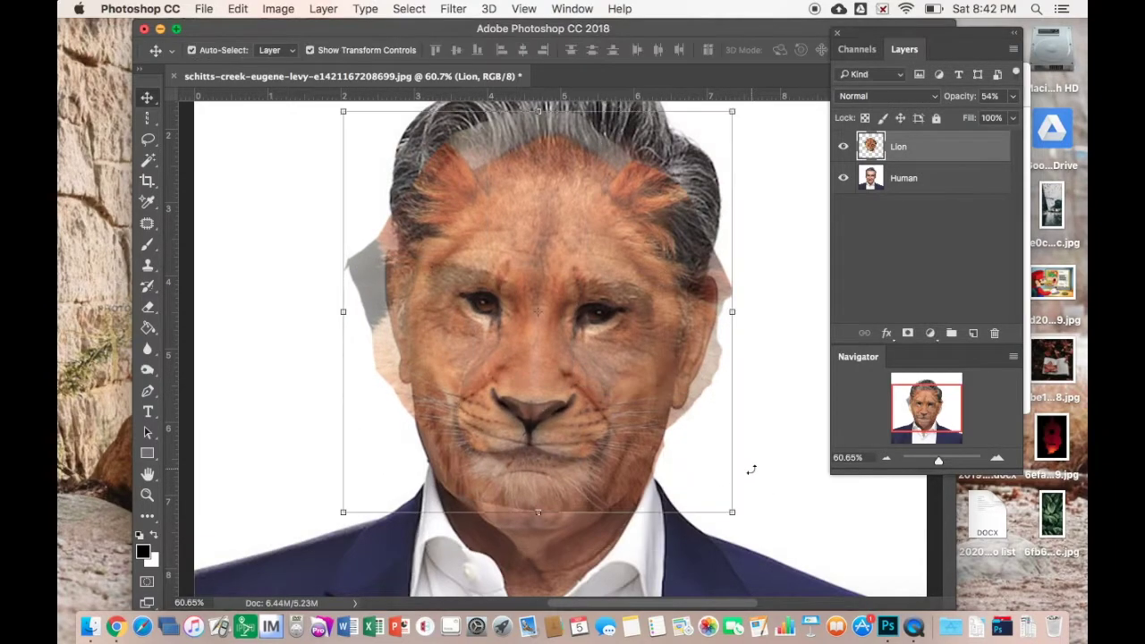
Restore the Lion layer's opacity to 100% and switch its visibility off and on to compare it with the Human layer.
{"action": "left_click", "coordinate": [1011, 97]}
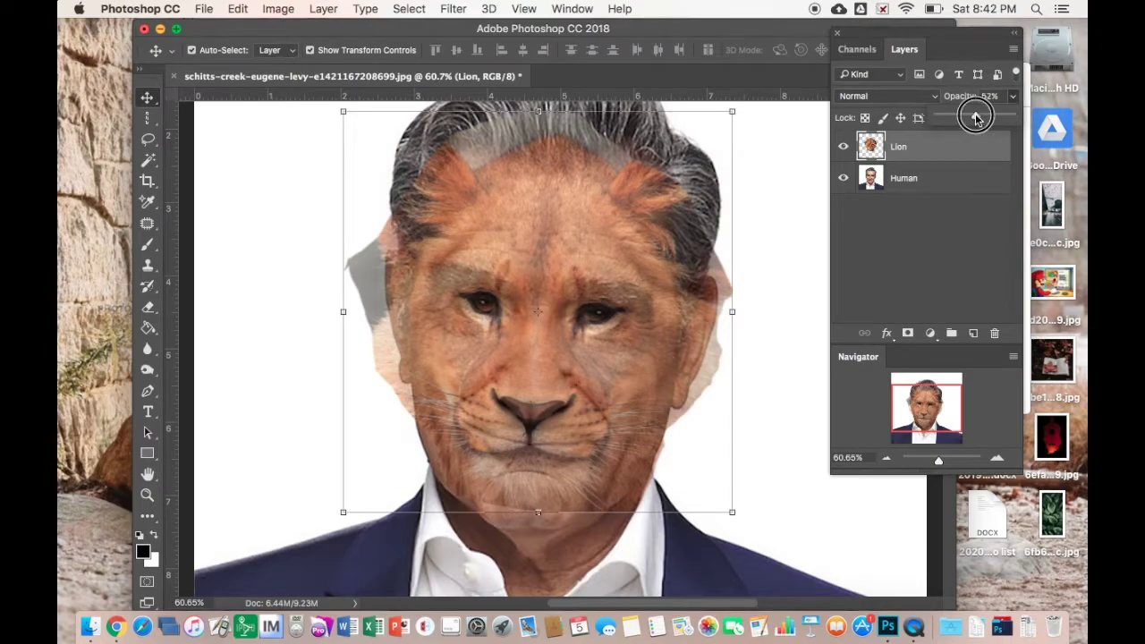
{"action": "left_click_drag", "start_coordinate": [974, 117], "coordinate": [1043, 116]}
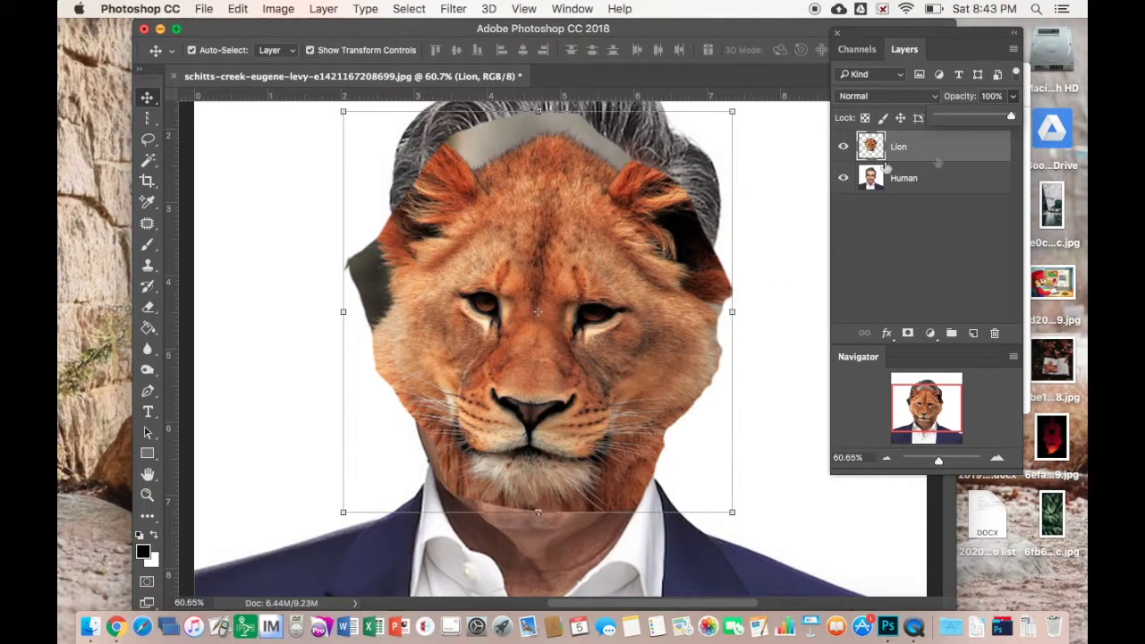
{"action": "left_click", "coordinate": [950, 183]}
{"action": "left_click", "coordinate": [841, 146]}
{"action": "left_click", "coordinate": [843, 147]}
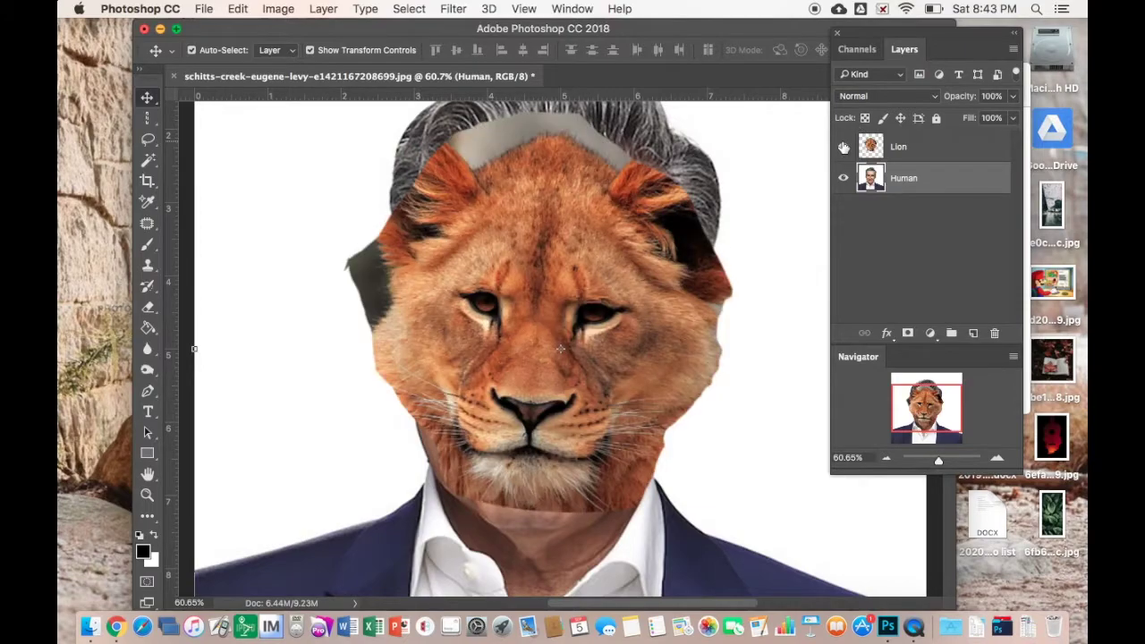
Add a layer mask to the Lion layer and set up a soft round brush with 0% hardness and 89 px size.
{"action": "left_click", "coordinate": [928, 151]}
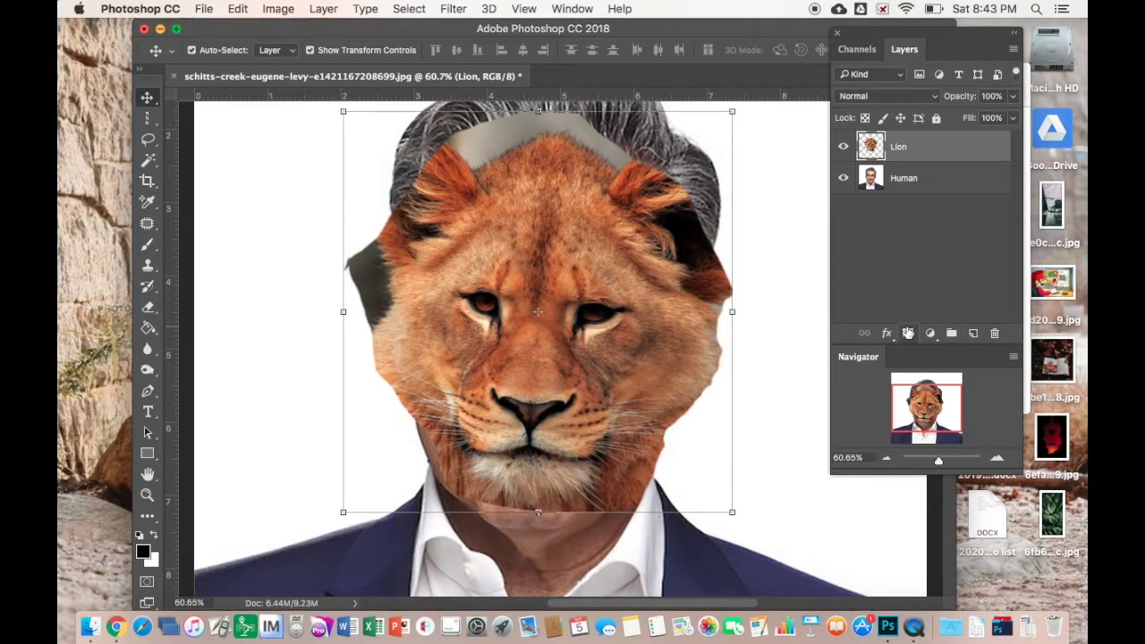
{"action": "left_click", "coordinate": [908, 334]}
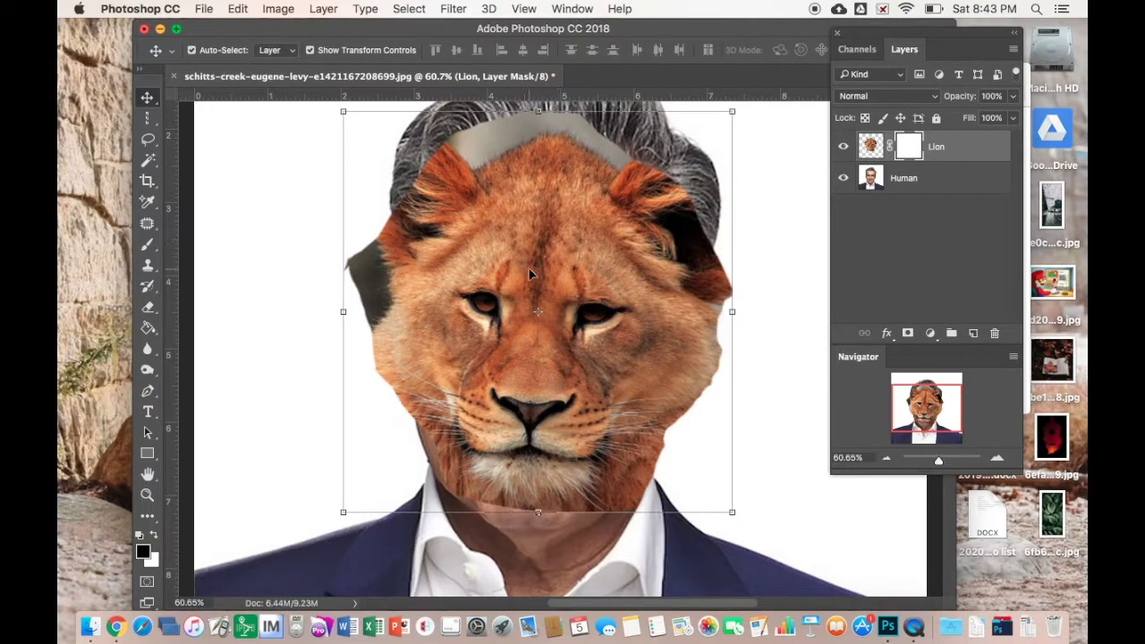
{"action": "left_click", "coordinate": [147, 248]}
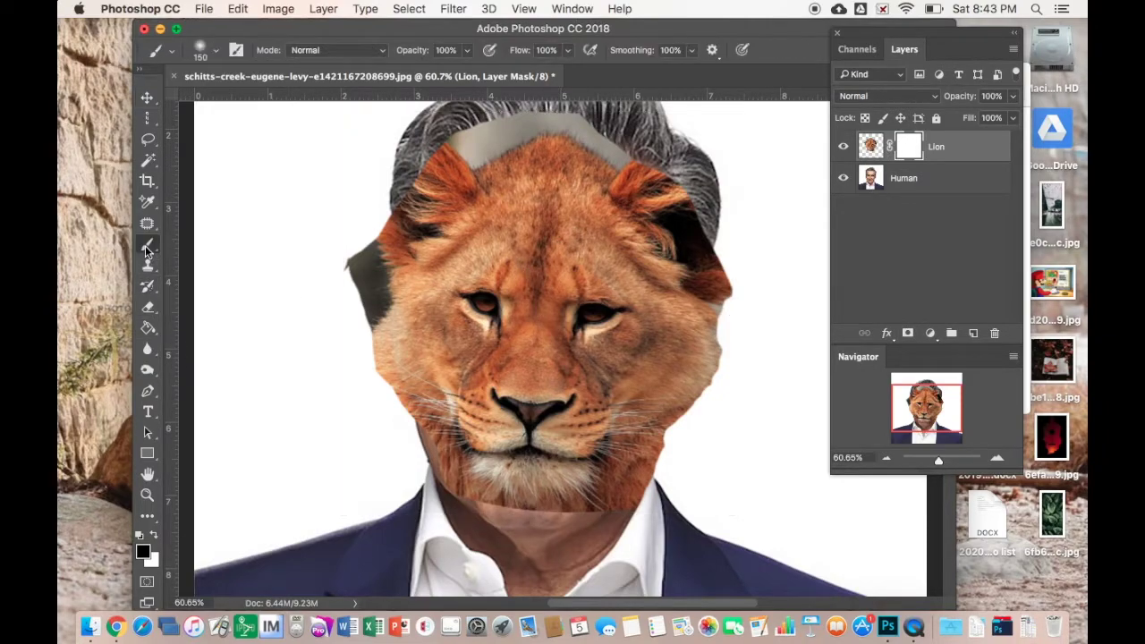
{"action": "left_click", "coordinate": [213, 52]}
{"action": "mouse_move", "coordinate": [282, 103]}
{"action": "left_mouse_down"}
{"action": "mouse_move", "coordinate": [255, 102]}
{"action": "mouse_move", "coordinate": [283, 104]}
{"action": "left_mouse_up"}
{"action": "mouse_move", "coordinate": [222, 138]}
{"action": "left_mouse_down"}
{"action": "mouse_move", "coordinate": [284, 136]}
{"action": "mouse_move", "coordinate": [220, 134]}
{"action": "left_mouse_up"}
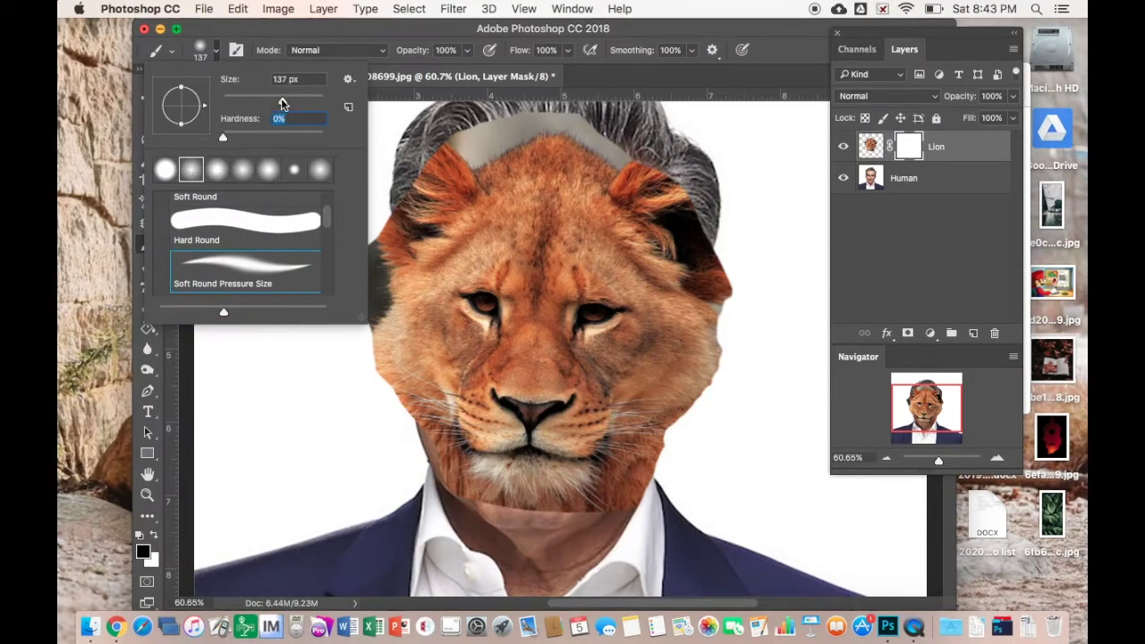
{"action": "left_click_drag", "start_coordinate": [282, 104], "coordinate": [267, 101]}
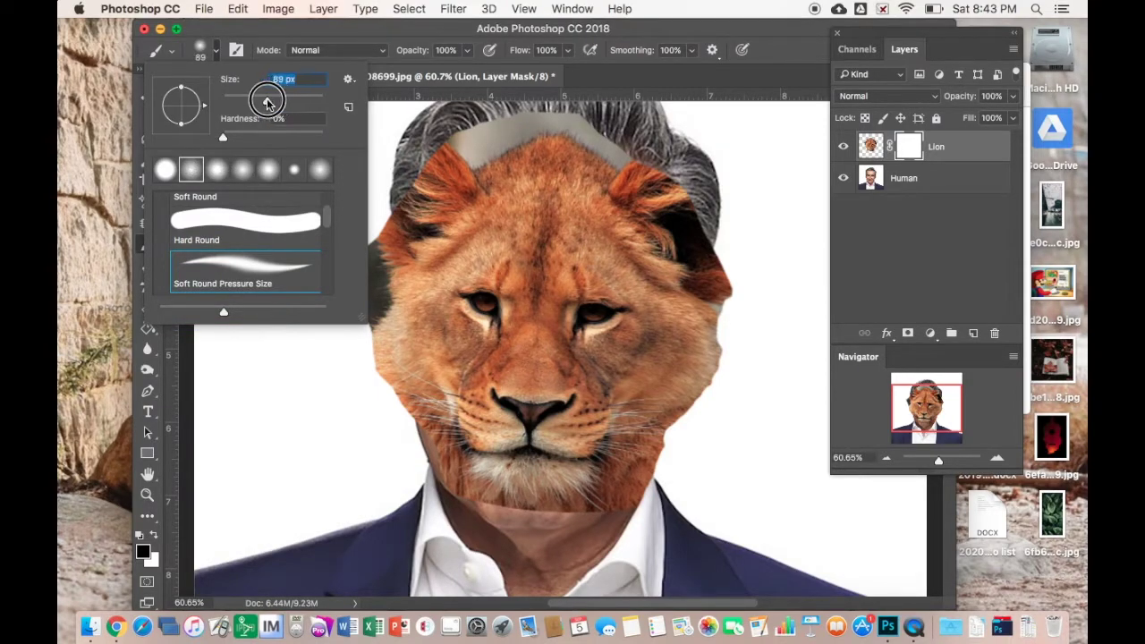
{"action": "left_click", "coordinate": [305, 356]}
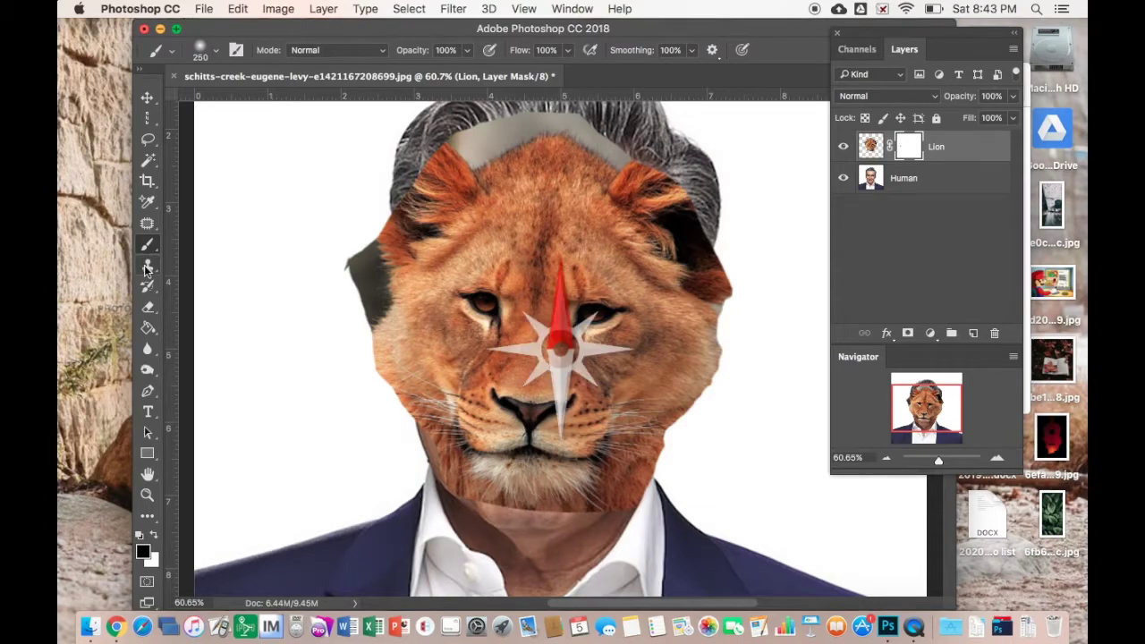
Undo the trial brush stroke, hide the left side of the lion's face on the mask, and switch to white to restore it.
{"action": "left_click", "coordinate": [239, 8]}
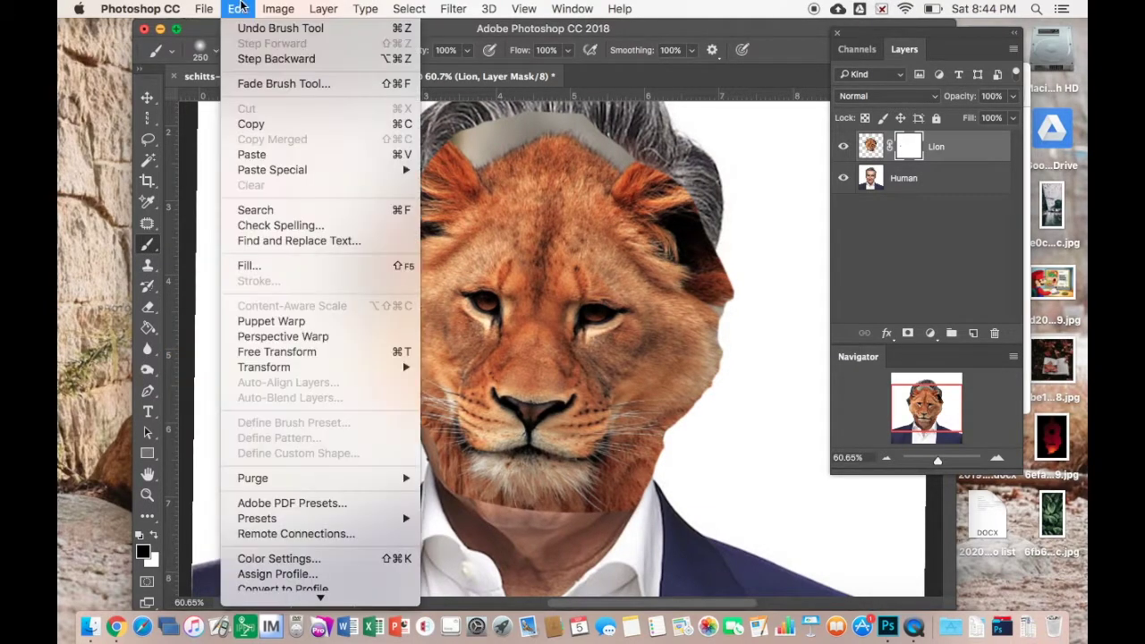
{"action": "left_click", "coordinate": [239, 59]}
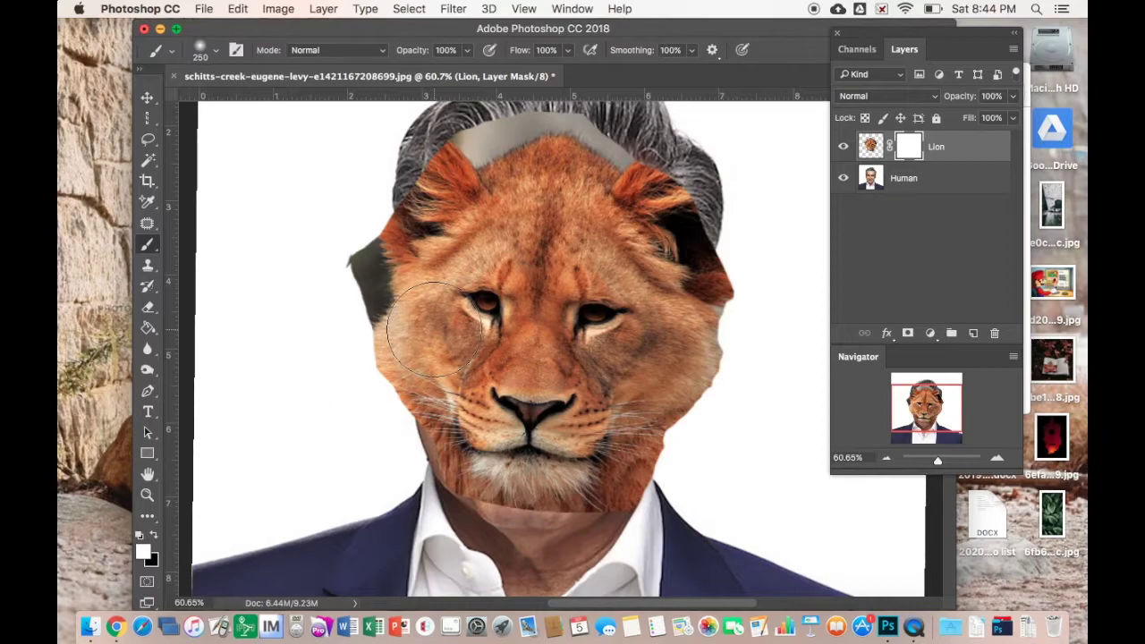
{"action": "mouse_move", "coordinate": [367, 255]}
{"action": "left_mouse_down"}
{"action": "mouse_move", "coordinate": [382, 358]}
{"action": "mouse_move", "coordinate": [358, 218]}
{"action": "mouse_move", "coordinate": [362, 349]}
{"action": "mouse_move", "coordinate": [403, 302]}
{"action": "mouse_move", "coordinate": [370, 255]}
{"action": "mouse_move", "coordinate": [352, 293]}
{"action": "mouse_move", "coordinate": [384, 408]}
{"action": "mouse_move", "coordinate": [459, 307]}
{"action": "mouse_move", "coordinate": [465, 259]}
{"action": "mouse_move", "coordinate": [432, 297]}
{"action": "mouse_move", "coordinate": [498, 243]}
{"action": "mouse_move", "coordinate": [467, 409]}
{"action": "mouse_move", "coordinate": [396, 319]}
{"action": "mouse_move", "coordinate": [414, 308]}
{"action": "mouse_move", "coordinate": [495, 332]}
{"action": "mouse_move", "coordinate": [396, 179]}
{"action": "mouse_move", "coordinate": [545, 143]}
{"action": "mouse_move", "coordinate": [447, 465]}
{"action": "left_mouse_up"}
{"action": "left_click", "coordinate": [153, 534]}
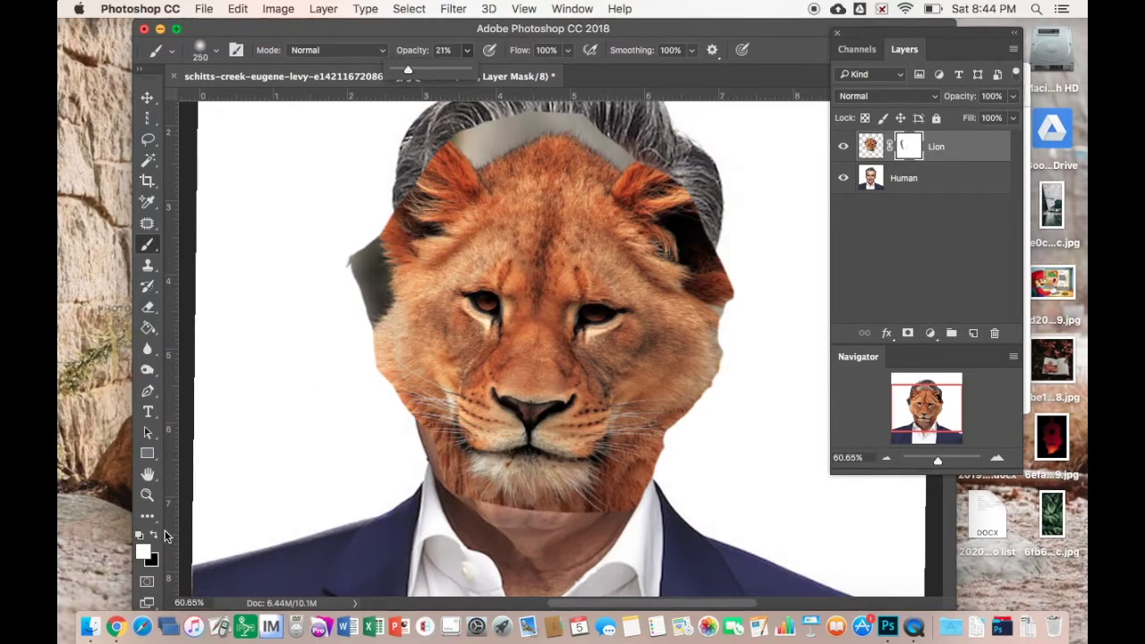
Paint black at 21% brush opacity on the Lion mask to reveal the man's left eye, cheek and jaw.
{"action": "left_click", "coordinate": [154, 535]}
{"action": "mouse_move", "coordinate": [455, 367]}
{"action": "left_mouse_down"}
{"action": "mouse_move", "coordinate": [440, 393]}
{"action": "mouse_move", "coordinate": [429, 298]}
{"action": "mouse_move", "coordinate": [452, 304]}
{"action": "mouse_move", "coordinate": [440, 351]}
{"action": "mouse_move", "coordinate": [460, 348]}
{"action": "mouse_move", "coordinate": [456, 314]}
{"action": "mouse_move", "coordinate": [445, 399]}
{"action": "left_mouse_up"}
{"action": "mouse_move", "coordinate": [456, 396]}
{"action": "left_mouse_down"}
{"action": "mouse_move", "coordinate": [463, 310]}
{"action": "mouse_move", "coordinate": [411, 373]}
{"action": "mouse_move", "coordinate": [439, 398]}
{"action": "mouse_move", "coordinate": [393, 378]}
{"action": "left_mouse_up"}
{"action": "mouse_move", "coordinate": [463, 320]}
{"action": "left_mouse_down"}
{"action": "mouse_move", "coordinate": [460, 482]}
{"action": "mouse_move", "coordinate": [471, 503]}
{"action": "mouse_move", "coordinate": [445, 476]}
{"action": "mouse_move", "coordinate": [478, 495]}
{"action": "mouse_move", "coordinate": [438, 446]}
{"action": "mouse_move", "coordinate": [446, 396]}
{"action": "mouse_move", "coordinate": [338, 382]}
{"action": "mouse_move", "coordinate": [429, 410]}
{"action": "mouse_move", "coordinate": [323, 416]}
{"action": "left_mouse_up"}
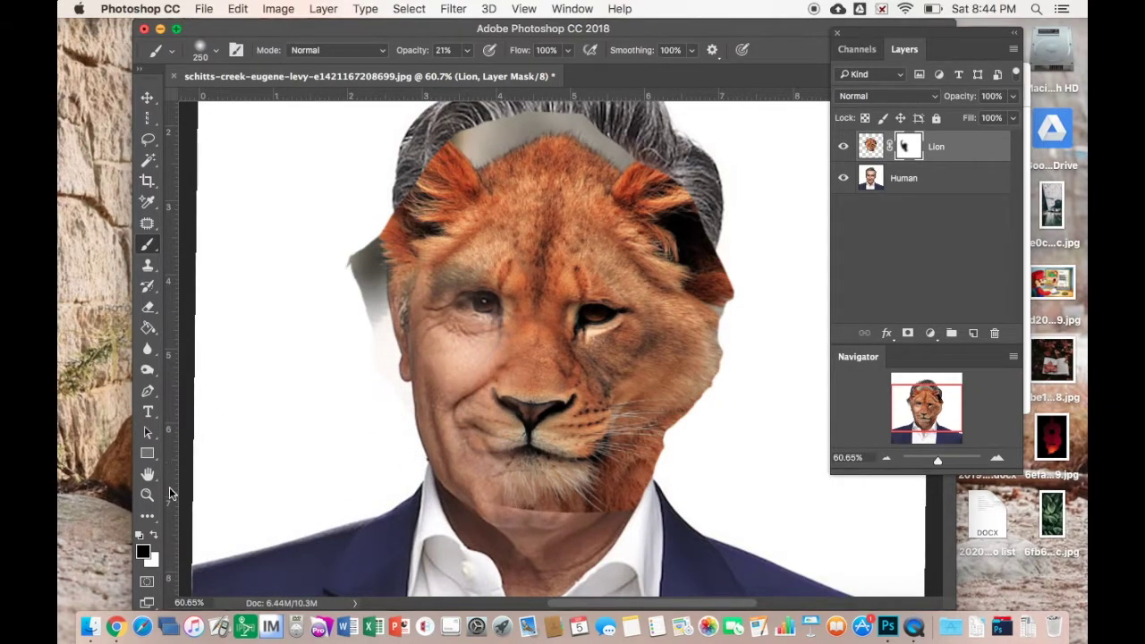
Paint white at 100% brush opacity on the Lion mask to bring back the left side of the lion's face.
{"action": "left_click", "coordinate": [154, 537]}
{"action": "left_click", "coordinate": [465, 51]}
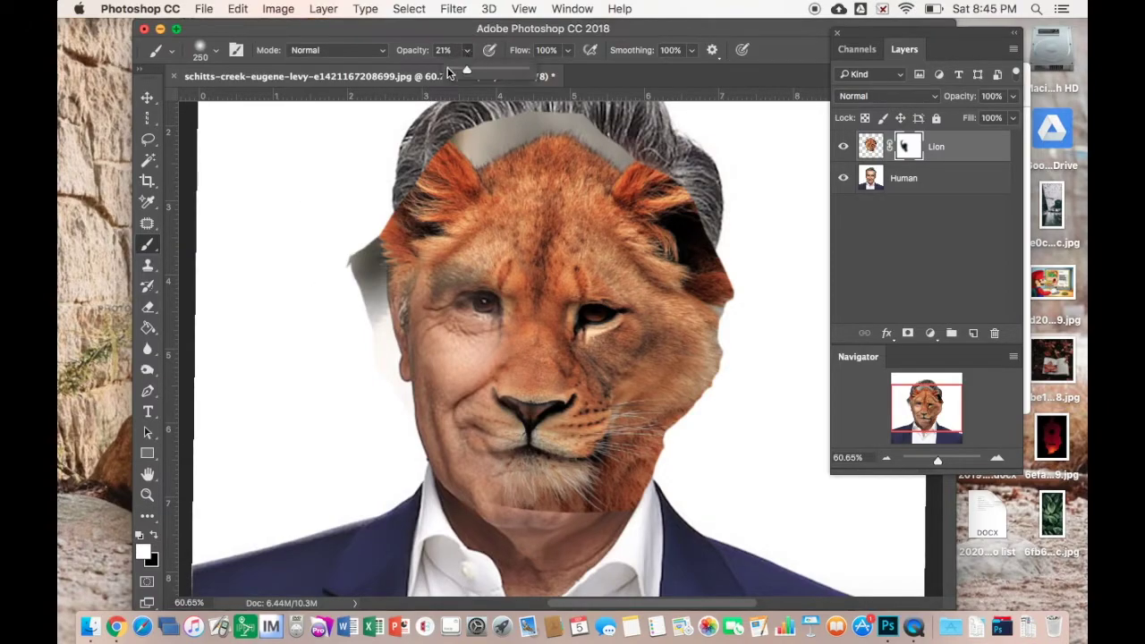
{"action": "left_click_drag", "start_coordinate": [474, 71], "coordinate": [576, 73]}
{"action": "mouse_move", "coordinate": [474, 367]}
{"action": "left_mouse_down"}
{"action": "mouse_move", "coordinate": [424, 306]}
{"action": "mouse_move", "coordinate": [394, 414]}
{"action": "mouse_move", "coordinate": [507, 561]}
{"action": "left_mouse_up"}
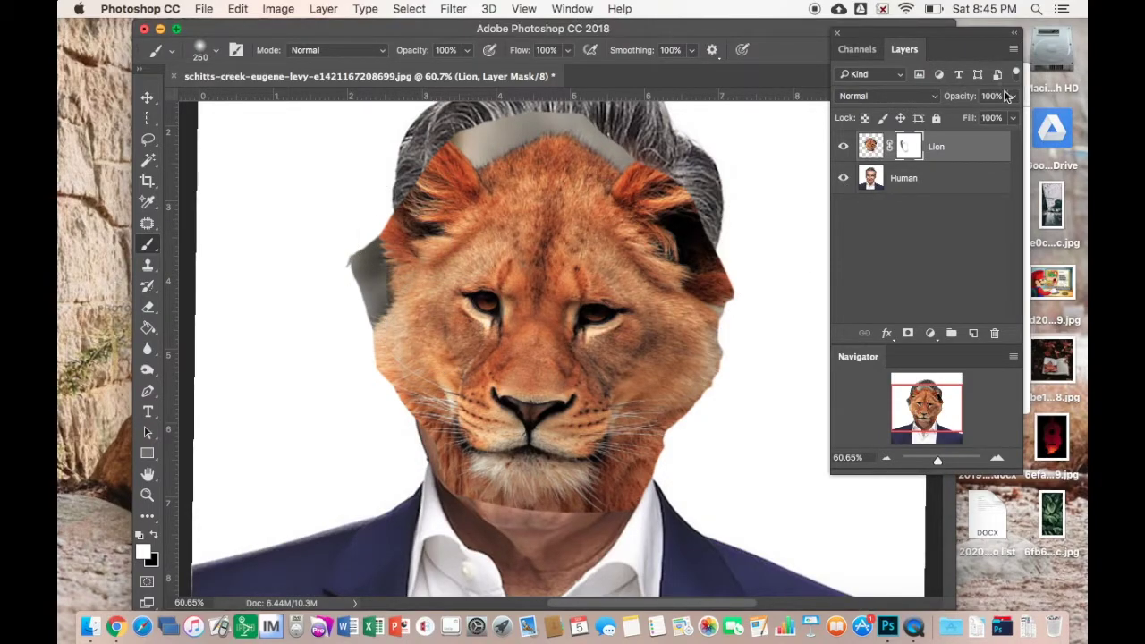
Paint black on the Lion mask at 100% and then 58% brush opacity to reveal the man's ears and side hair.
{"action": "left_click_drag", "start_coordinate": [973, 115], "coordinate": [1032, 113]}
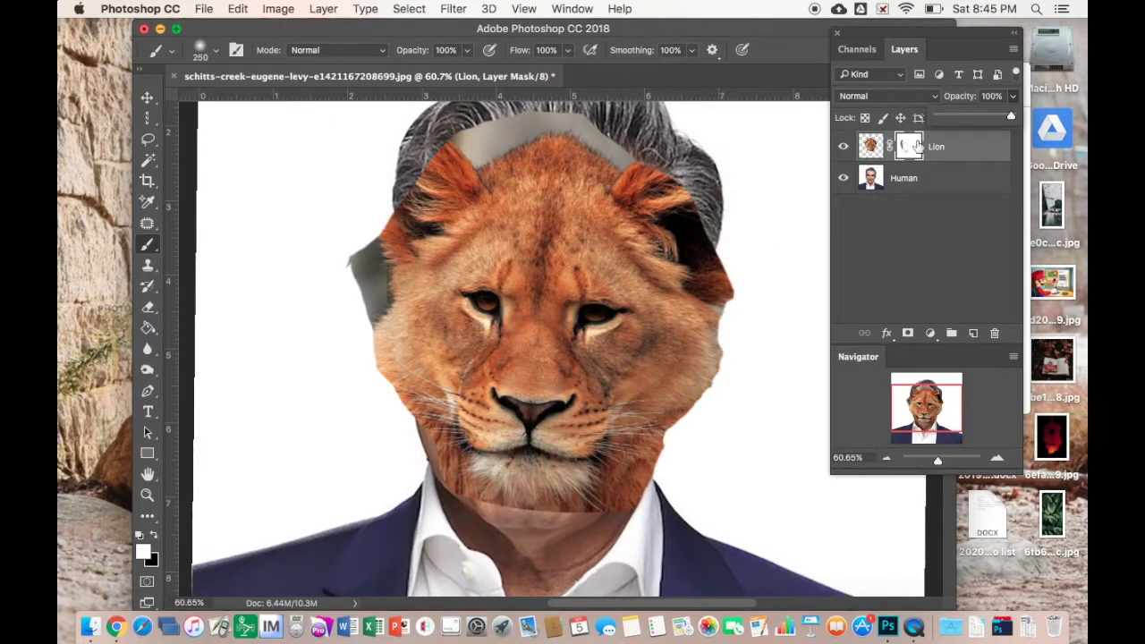
{"action": "left_click", "coordinate": [154, 535]}
{"action": "mouse_move", "coordinate": [332, 332]}
{"action": "left_mouse_down"}
{"action": "mouse_move", "coordinate": [358, 301]}
{"action": "mouse_move", "coordinate": [350, 256]}
{"action": "mouse_move", "coordinate": [380, 205]}
{"action": "left_mouse_up"}
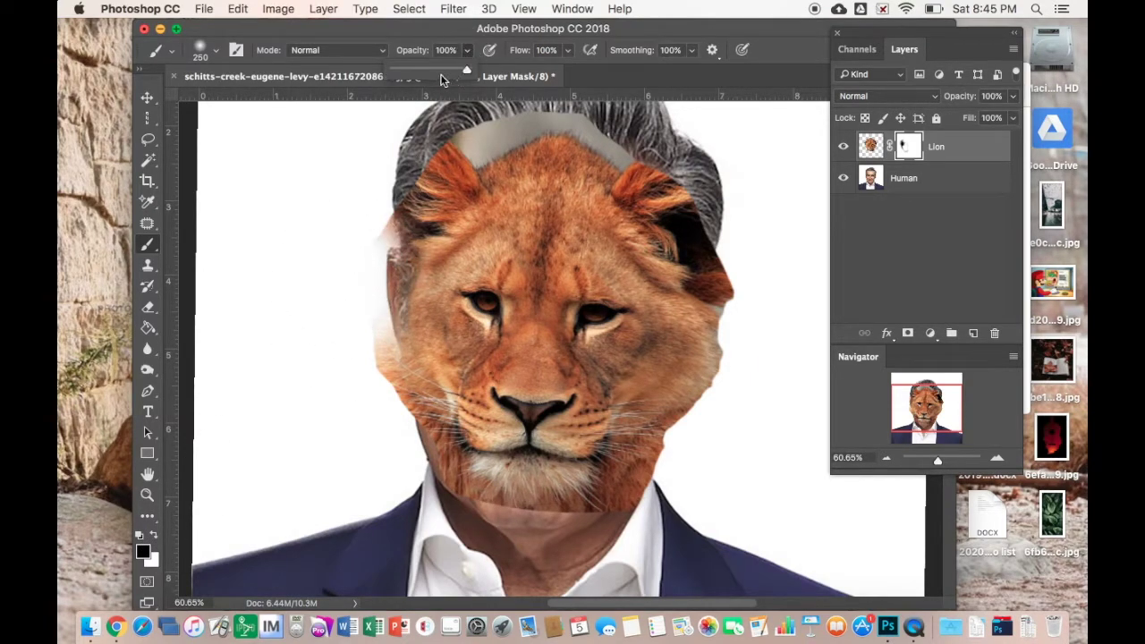
{"action": "left_click_drag", "start_coordinate": [937, 460], "coordinate": [940, 462]}
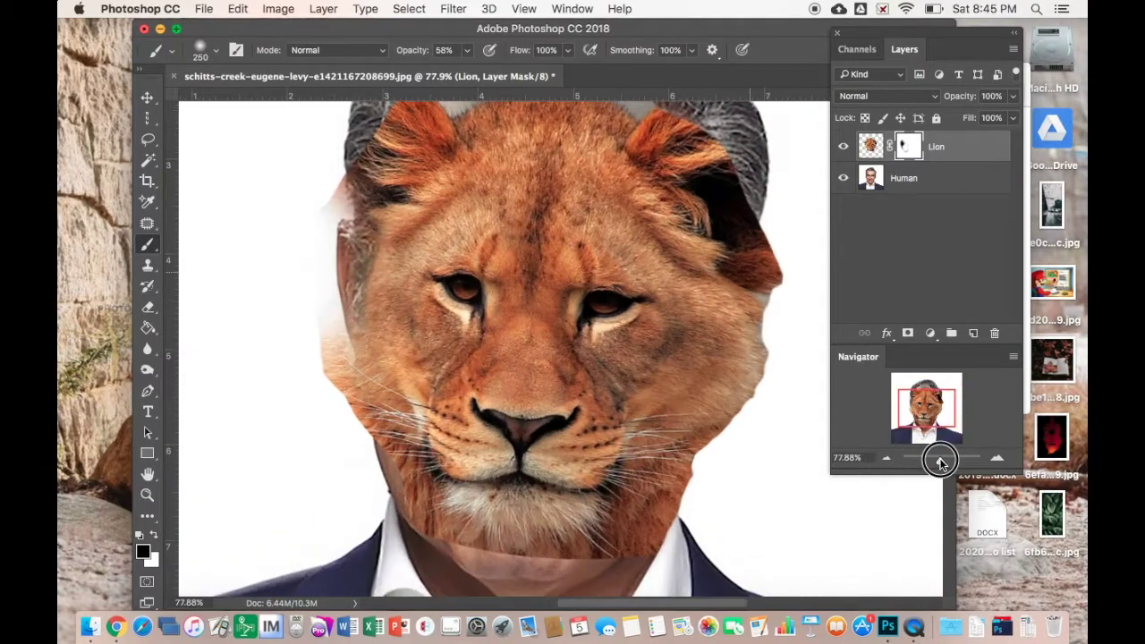
{"action": "mouse_move", "coordinate": [749, 410]}
{"action": "left_mouse_down"}
{"action": "mouse_move", "coordinate": [771, 318]}
{"action": "mouse_move", "coordinate": [762, 183]}
{"action": "mouse_move", "coordinate": [741, 128]}
{"action": "mouse_move", "coordinate": [689, 116]}
{"action": "mouse_move", "coordinate": [766, 215]}
{"action": "left_mouse_up"}
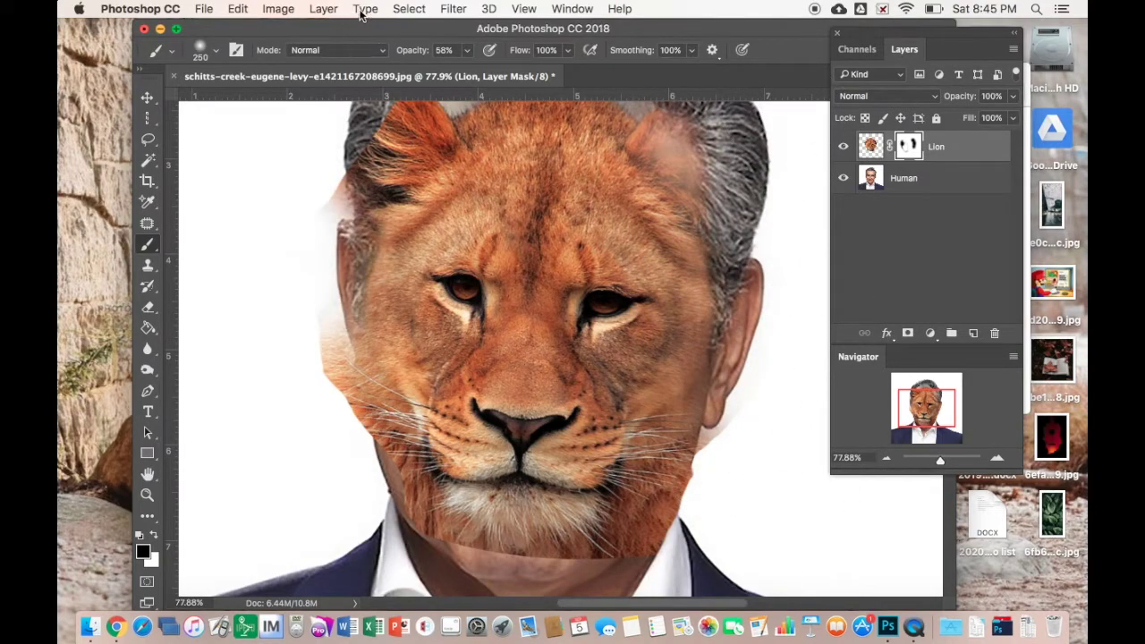
Paint black at 58% brush opacity on the Lion mask to clean up around the man's left-side ear, temple and cheek edge.
{"action": "left_click", "coordinate": [523, 9]}
{"action": "mouse_move", "coordinate": [552, 250]}
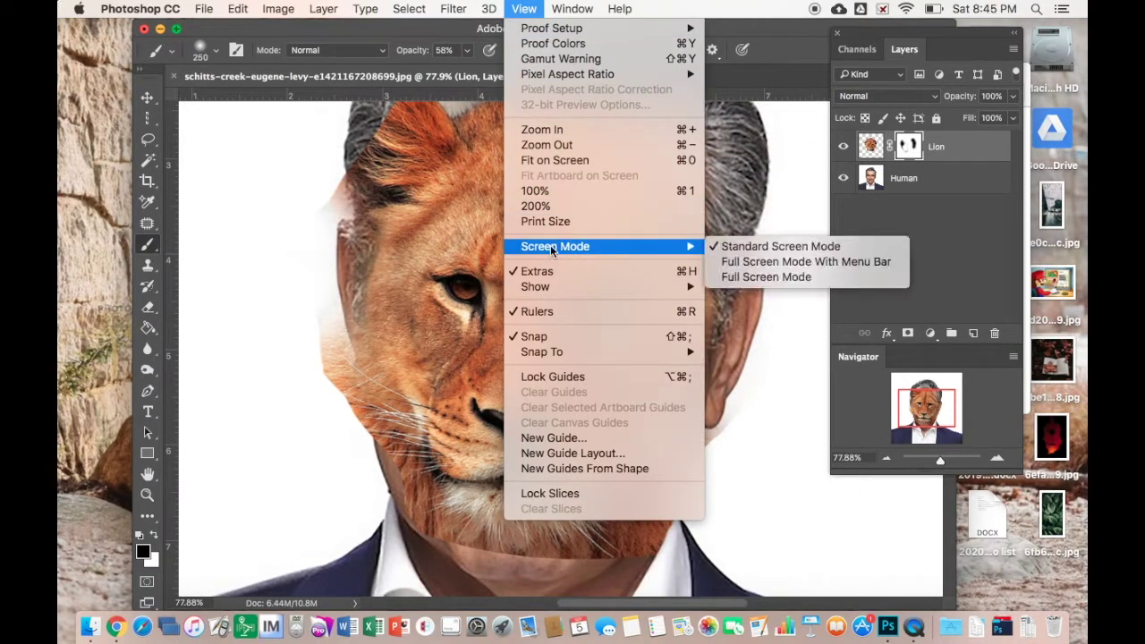
{"action": "left_click", "coordinate": [553, 161]}
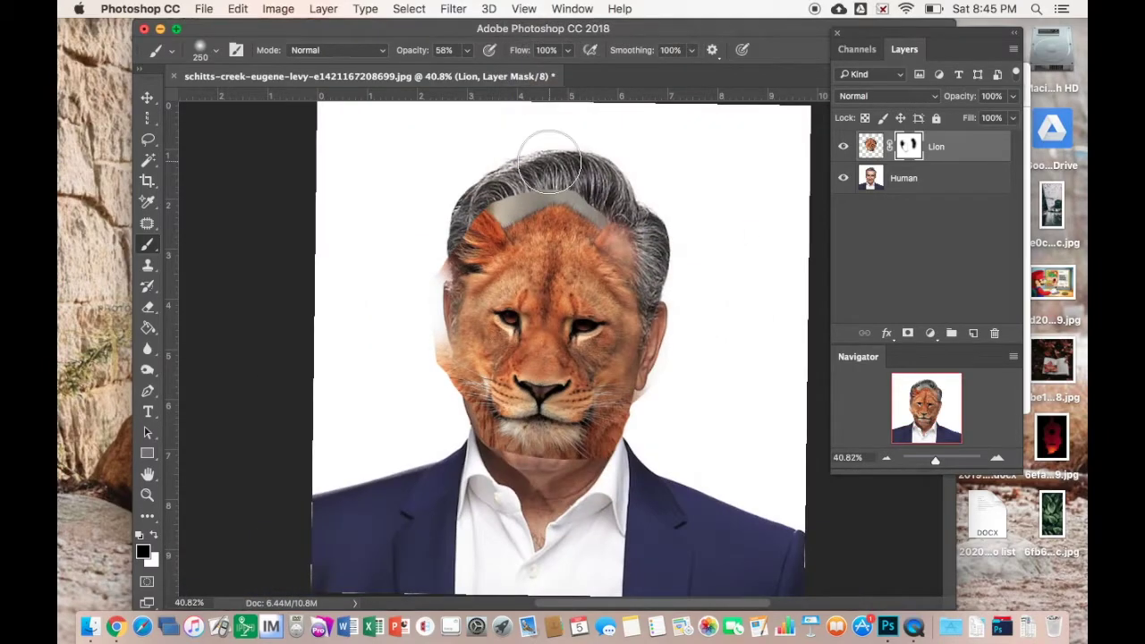
{"action": "left_click_drag", "start_coordinate": [933, 464], "coordinate": [944, 462]}
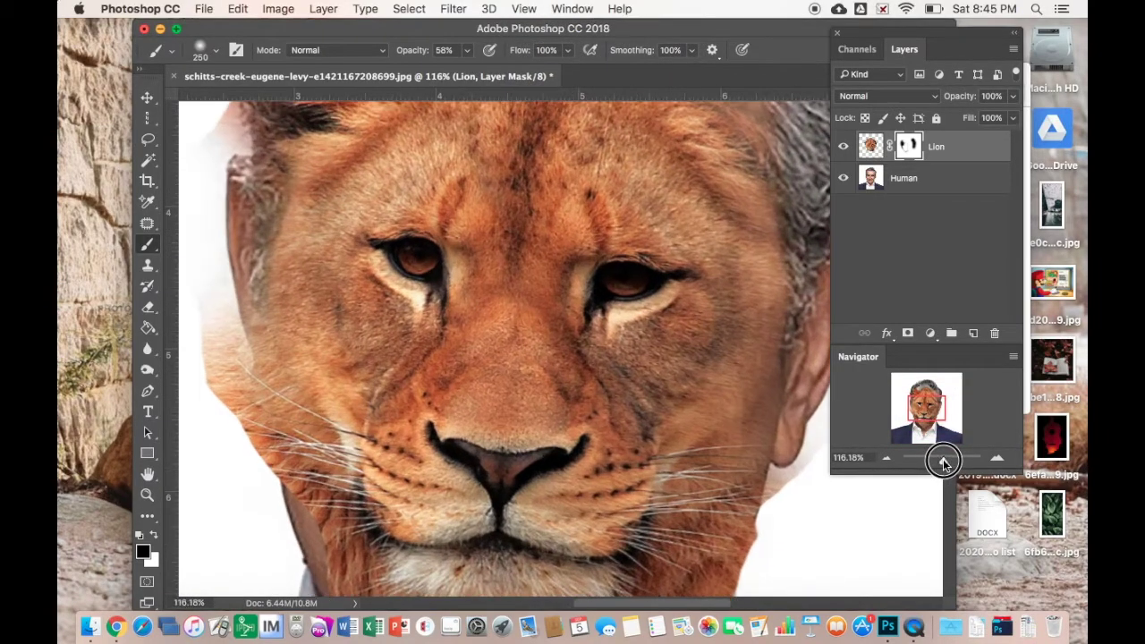
{"action": "left_click_drag", "start_coordinate": [913, 413], "coordinate": [900, 406]}
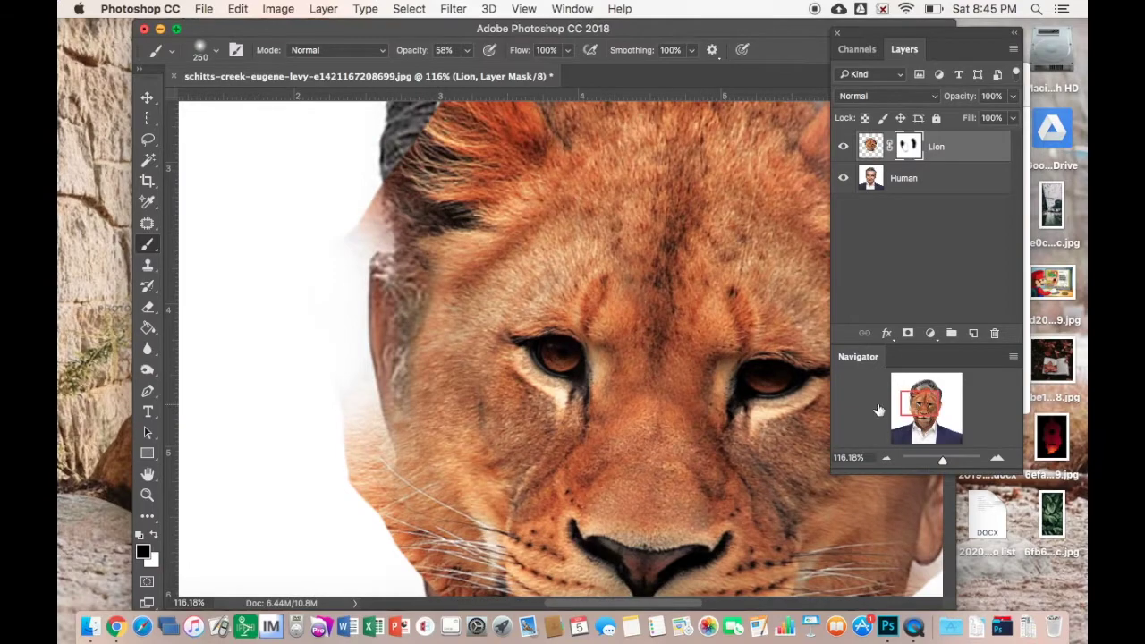
{"action": "left_click_drag", "start_coordinate": [308, 304], "coordinate": [329, 193]}
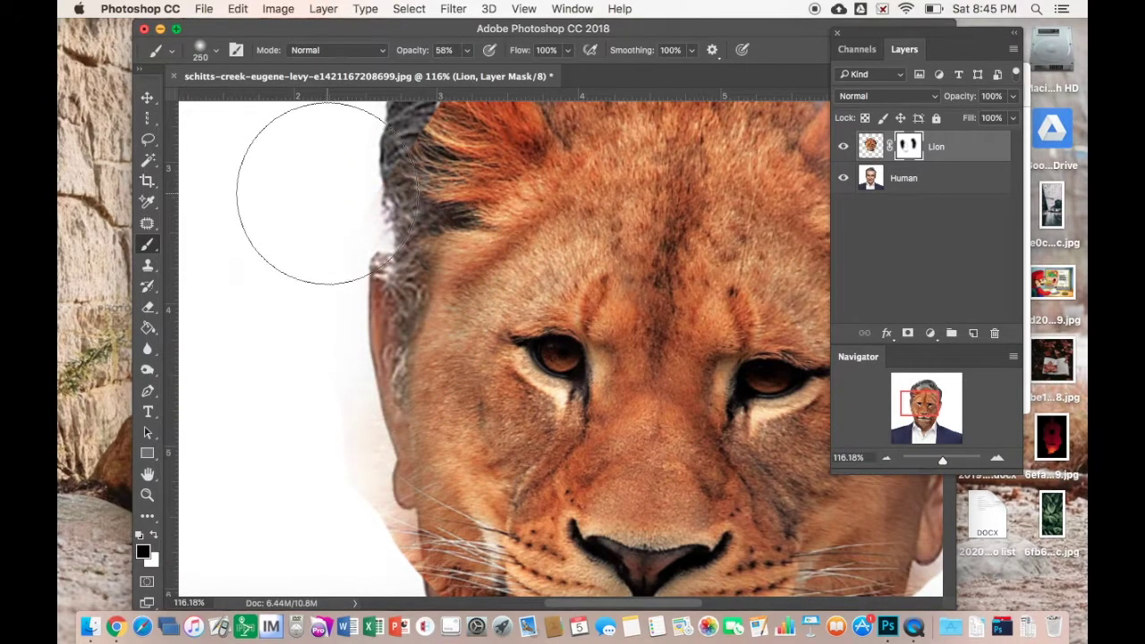
{"action": "mouse_move", "coordinate": [307, 542]}
{"action": "left_mouse_down"}
{"action": "mouse_move", "coordinate": [348, 544]}
{"action": "mouse_move", "coordinate": [331, 474]}
{"action": "mouse_move", "coordinate": [352, 446]}
{"action": "left_mouse_up"}
Paint black along the top of the Lion mask to hide the lion's ears and reveal the man's hairline and temples.
{"action": "mouse_move", "coordinate": [913, 404]}
{"action": "left_mouse_down"}
{"action": "mouse_move", "coordinate": [932, 399]}
{"action": "mouse_move", "coordinate": [945, 413]}
{"action": "left_mouse_up"}
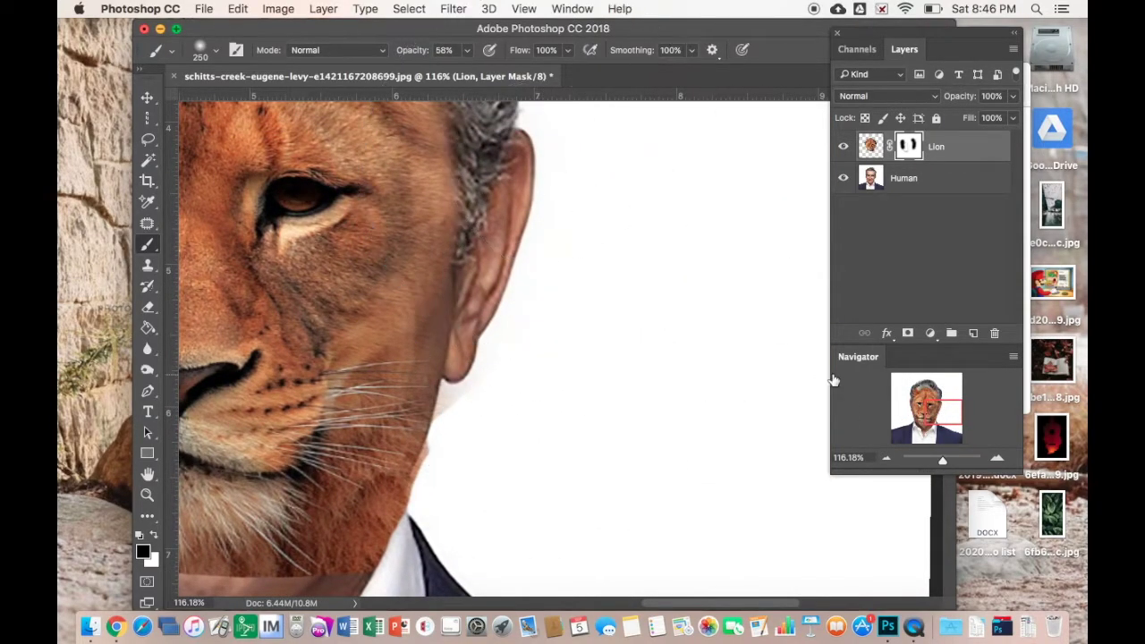
{"action": "left_click_drag", "start_coordinate": [934, 407], "coordinate": [924, 387]}
{"action": "mouse_move", "coordinate": [581, 269]}
{"action": "left_mouse_down"}
{"action": "mouse_move", "coordinate": [300, 280]}
{"action": "mouse_move", "coordinate": [228, 331]}
{"action": "left_mouse_up"}
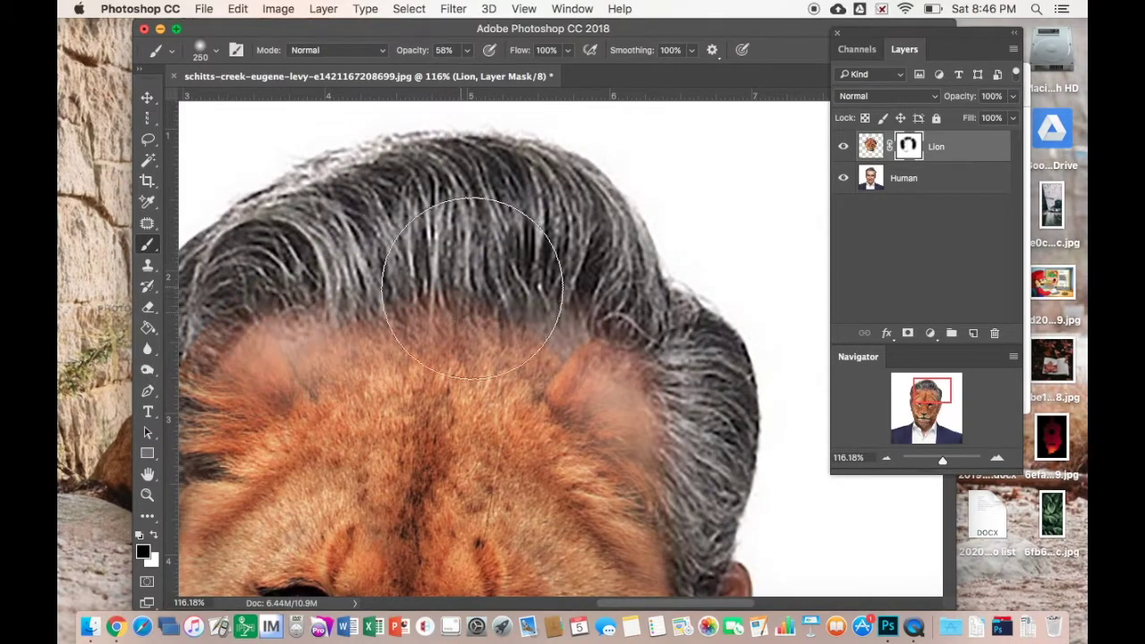
{"action": "left_click_drag", "start_coordinate": [922, 391], "coordinate": [911, 403]}
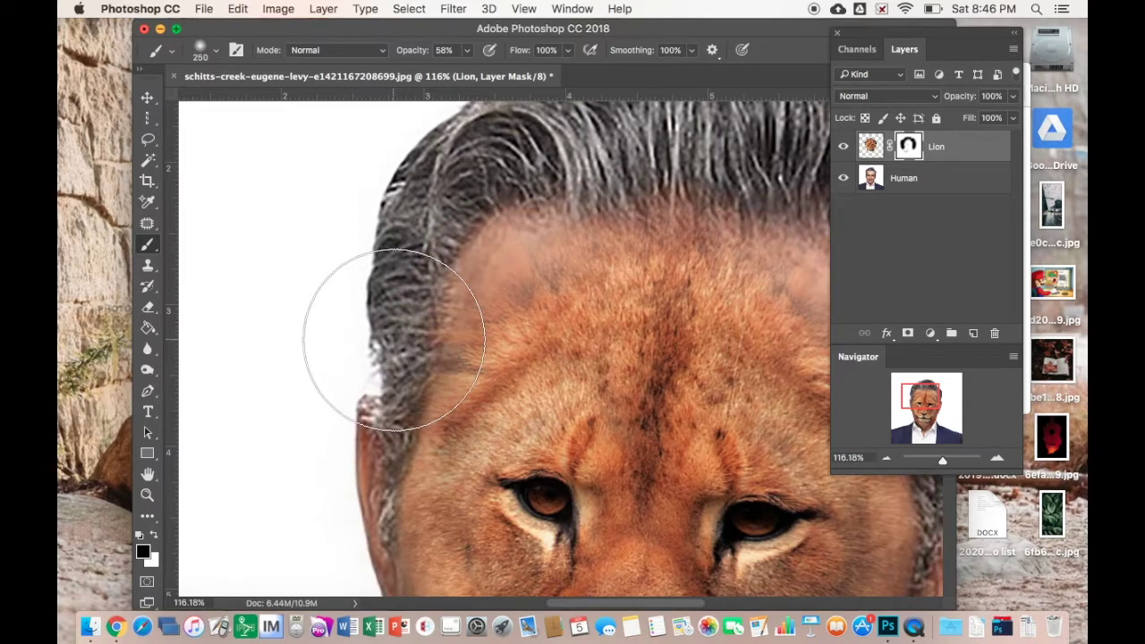
{"action": "left_click_drag", "start_coordinate": [940, 469], "coordinate": [939, 465]}
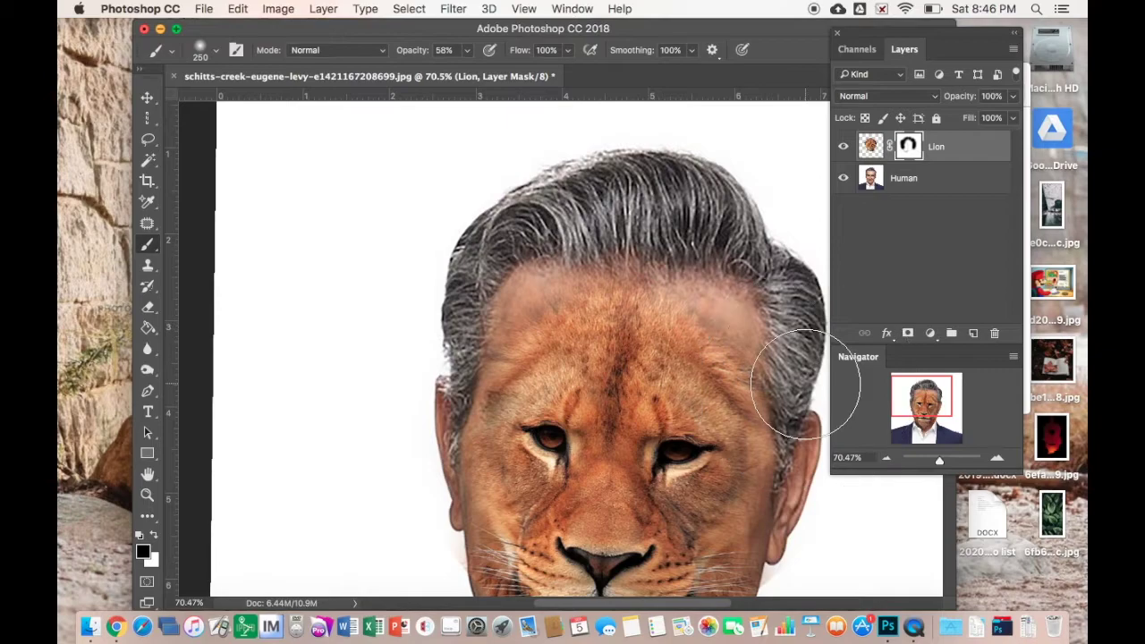
Mask the lion's fur along the chin and neck, lower the brush opacity to 16%, and softly blend the jaw edges.
{"action": "left_click_drag", "start_coordinate": [905, 427], "coordinate": [909, 431]}
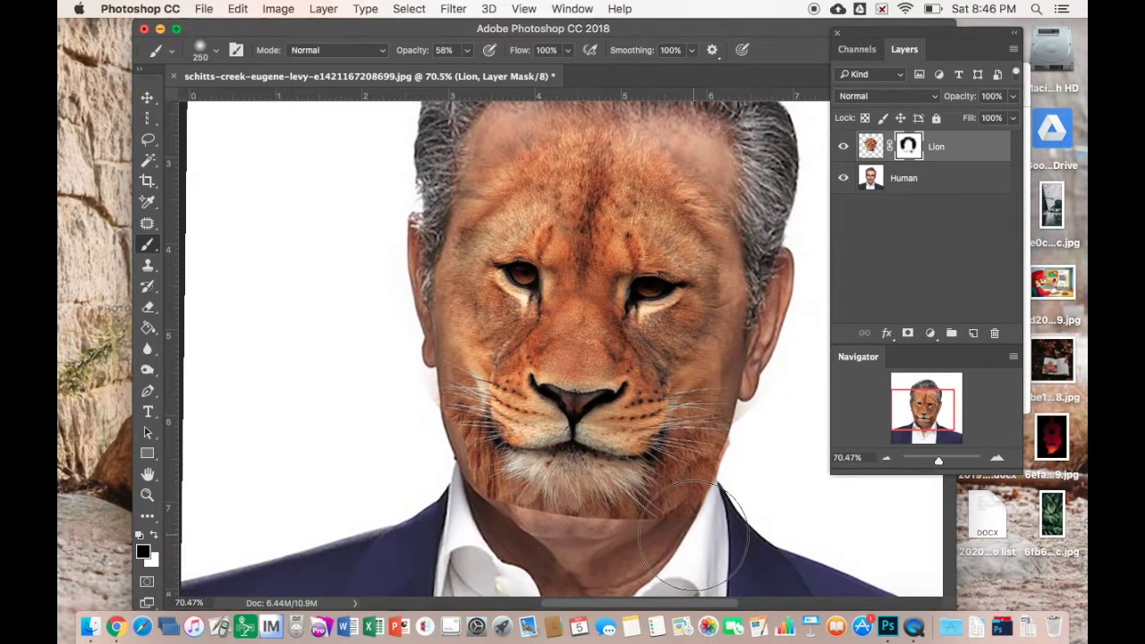
{"action": "mouse_move", "coordinate": [711, 523]}
{"action": "left_mouse_down"}
{"action": "mouse_move", "coordinate": [588, 498]}
{"action": "mouse_move", "coordinate": [502, 546]}
{"action": "mouse_move", "coordinate": [466, 515]}
{"action": "mouse_move", "coordinate": [532, 555]}
{"action": "mouse_move", "coordinate": [608, 559]}
{"action": "left_mouse_up"}
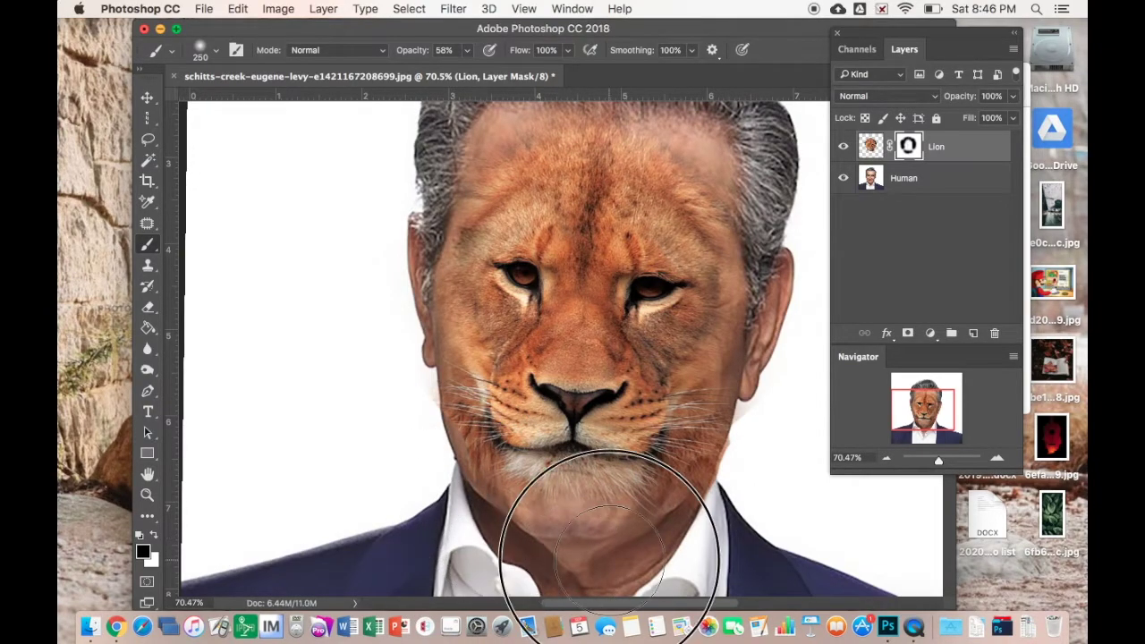
{"action": "left_click", "coordinate": [466, 51]}
{"action": "left_click", "coordinate": [438, 71]}
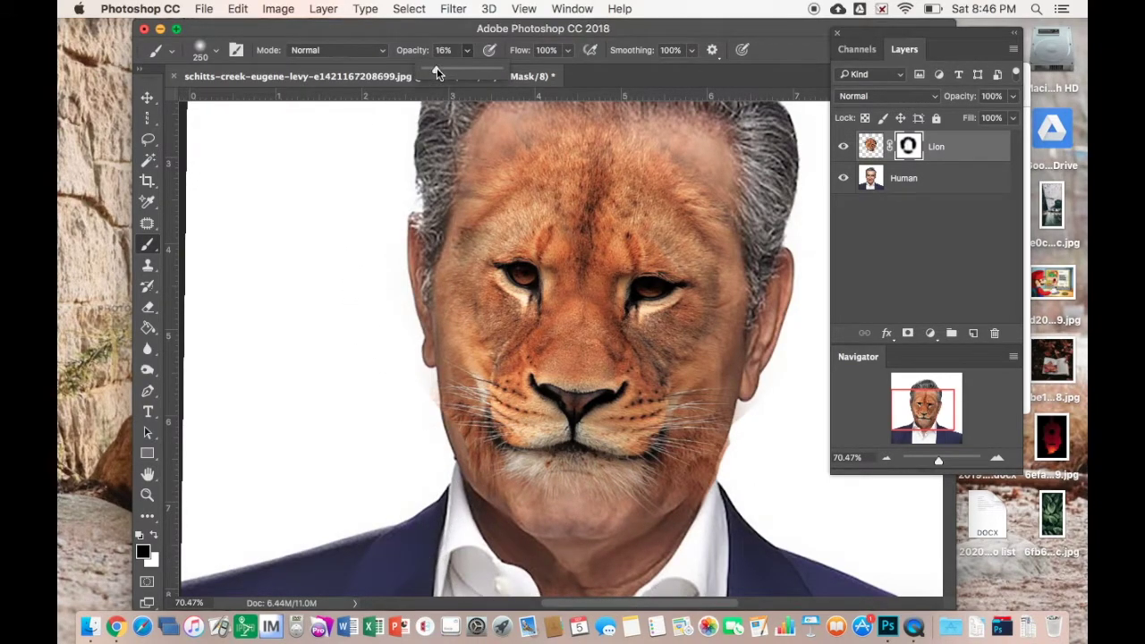
{"action": "mouse_move", "coordinate": [458, 480]}
{"action": "left_mouse_down"}
{"action": "mouse_move", "coordinate": [482, 511]}
{"action": "mouse_move", "coordinate": [534, 537]}
{"action": "mouse_move", "coordinate": [697, 516]}
{"action": "mouse_move", "coordinate": [739, 451]}
{"action": "left_mouse_up"}
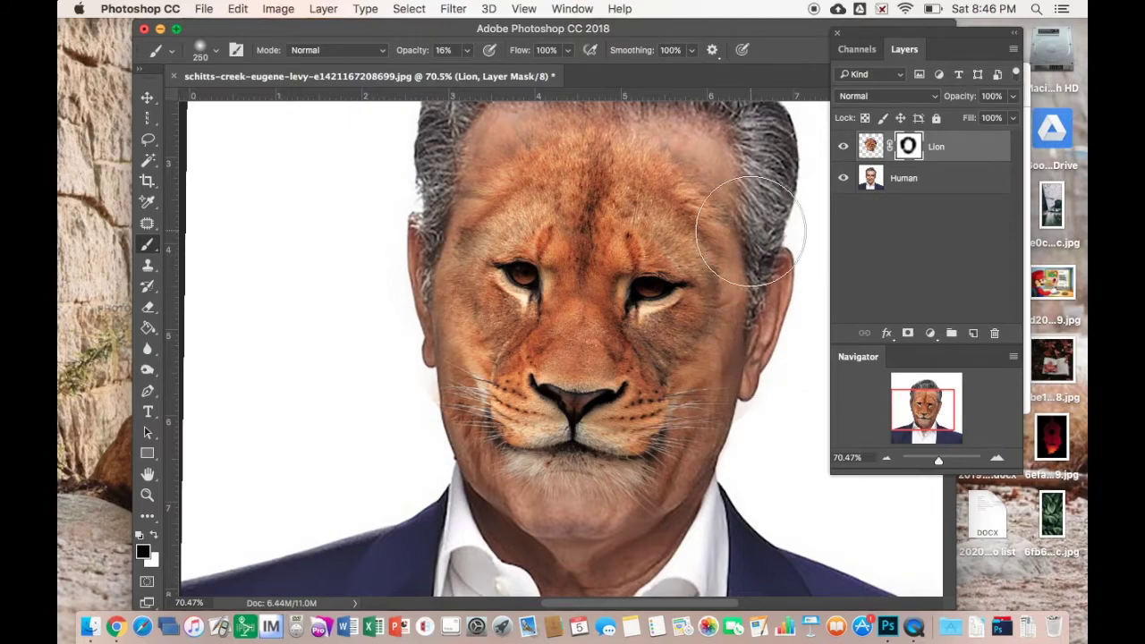
Reduce the brush to 125 px and paint black on the Lion mask over the left side of the forehead and brow.
{"action": "left_click_drag", "start_coordinate": [914, 420], "coordinate": [907, 396]}
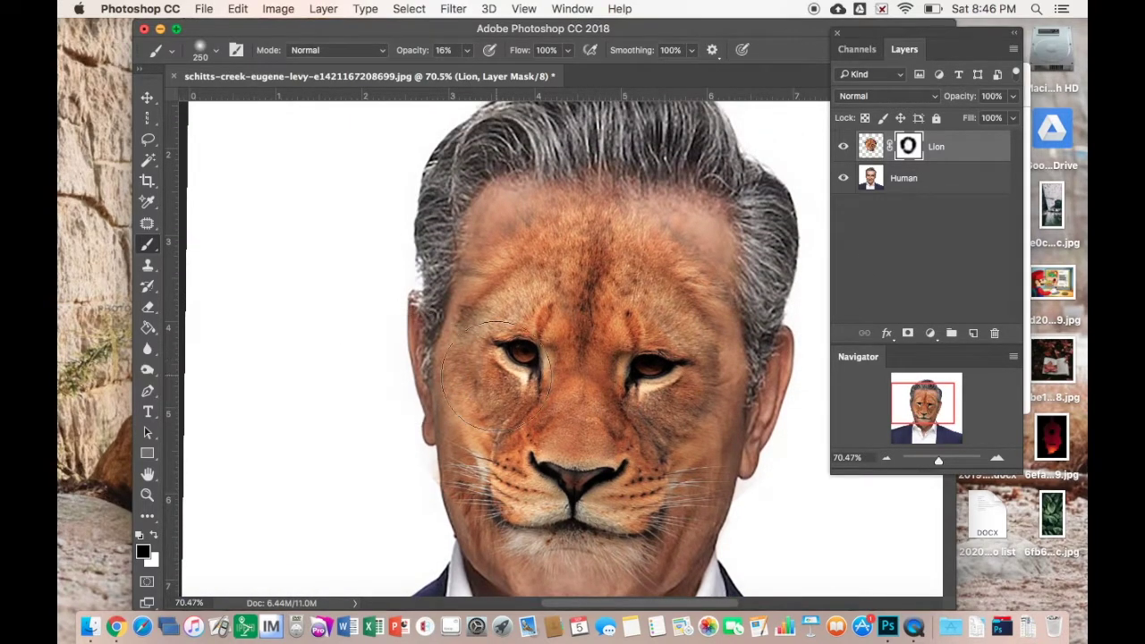
{"action": "key", "text": "bracketleft"}
{"action": "key", "text": "bracketleft"}
{"action": "key", "text": "bracketleft"}
{"action": "key", "text": "bracketleft"}
{"action": "mouse_move", "coordinate": [483, 233]}
{"action": "left_mouse_down"}
{"action": "mouse_move", "coordinate": [460, 285]}
{"action": "mouse_move", "coordinate": [450, 350]}
{"action": "mouse_move", "coordinate": [463, 362]}
{"action": "mouse_move", "coordinate": [478, 320]}
{"action": "left_mouse_up"}
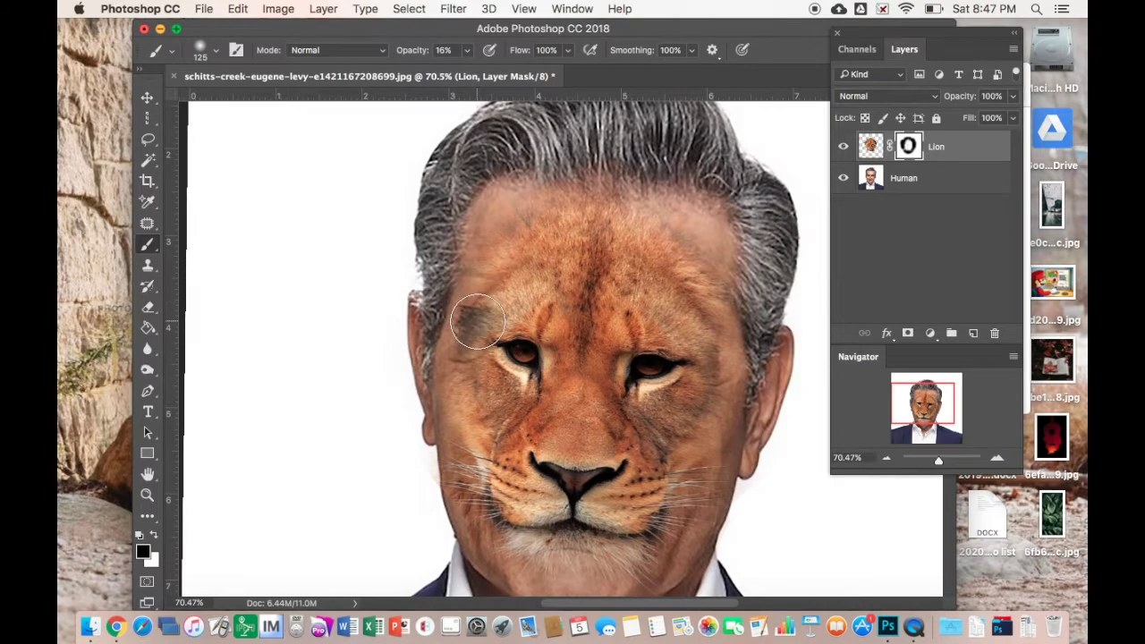
Check the man's face with the Lion layer hidden, show it again, and paint white to restore lion fur over the brows and forehead.
{"action": "left_click", "coordinate": [843, 147]}
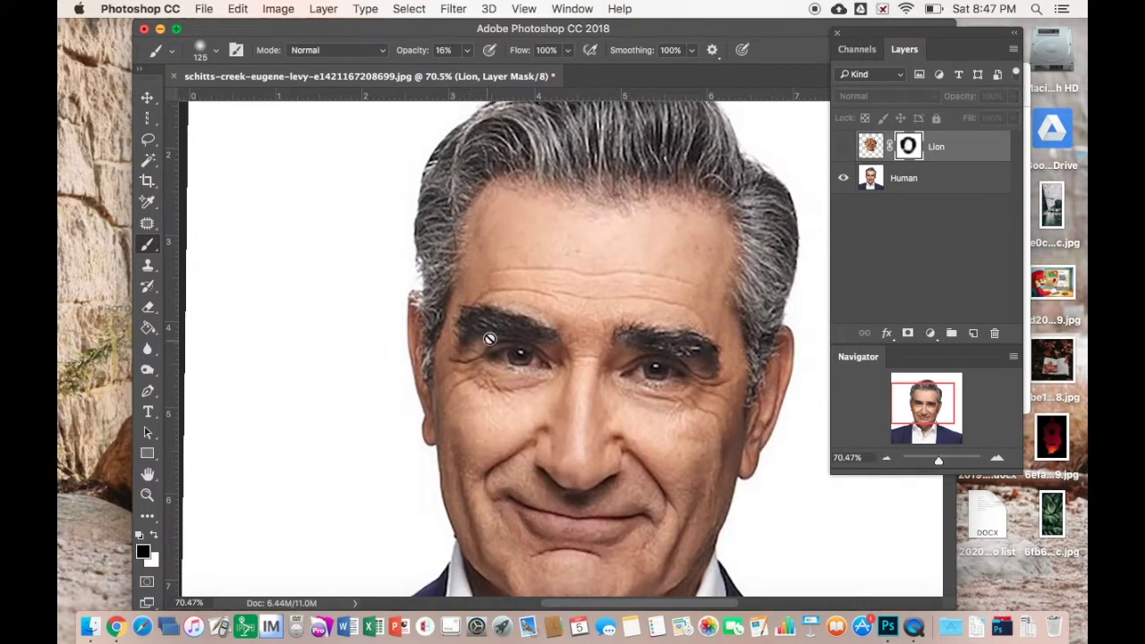
{"action": "left_click", "coordinate": [842, 148]}
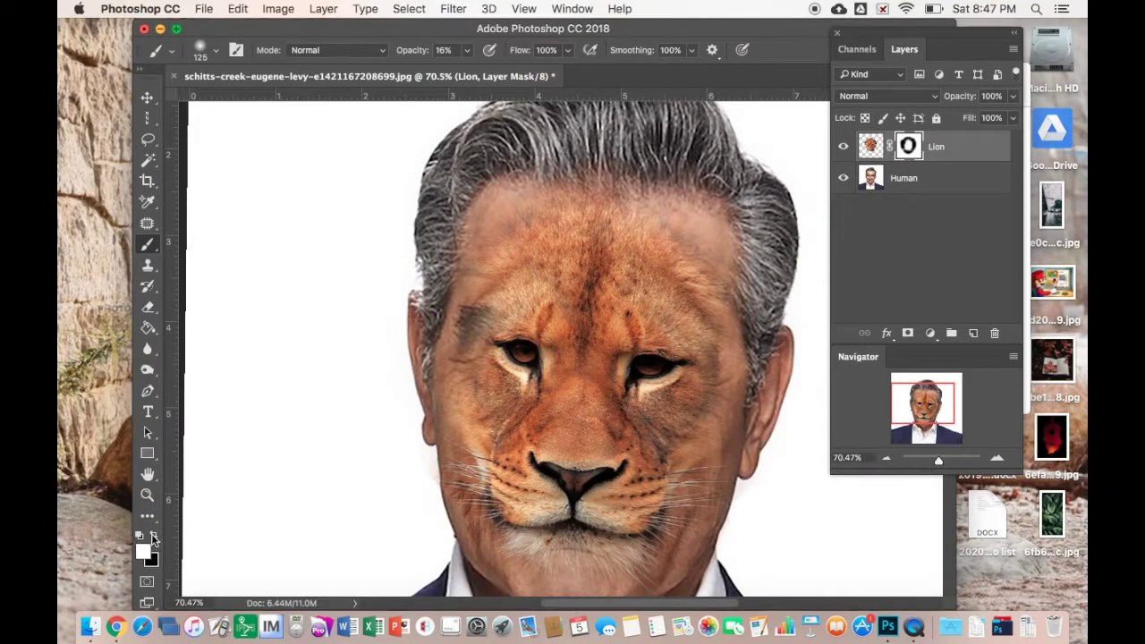
{"action": "left_click", "coordinate": [471, 319]}
{"action": "left_click", "coordinate": [465, 308]}
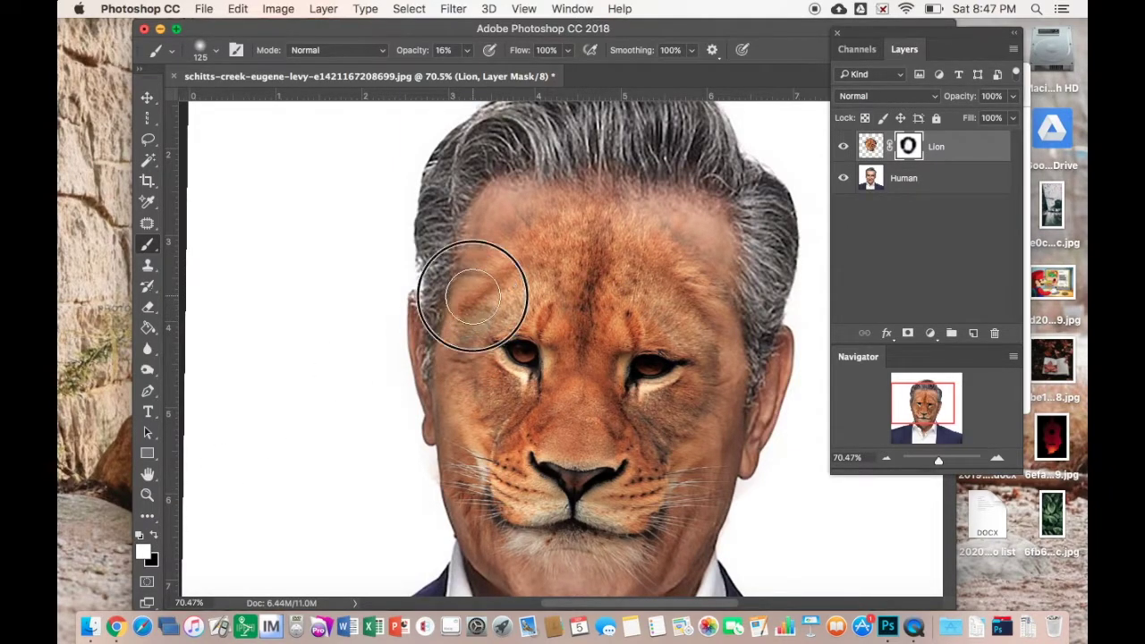
{"action": "left_click_drag", "start_coordinate": [464, 328], "coordinate": [463, 342]}
{"action": "left_click", "coordinate": [490, 296]}
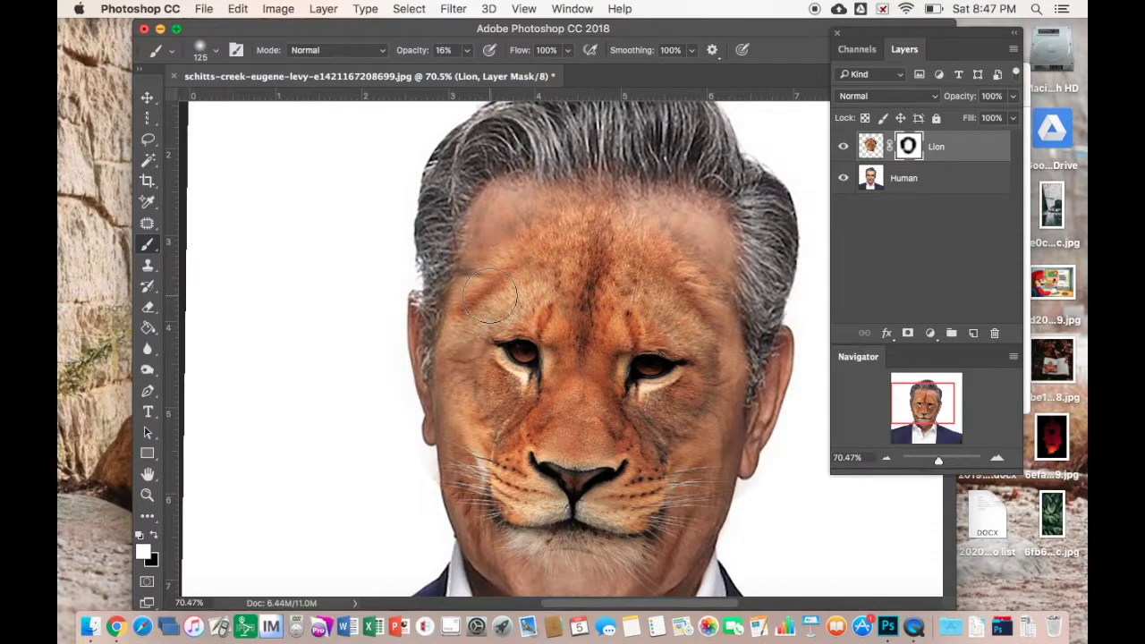
{"action": "left_click_drag", "start_coordinate": [677, 226], "coordinate": [725, 268]}
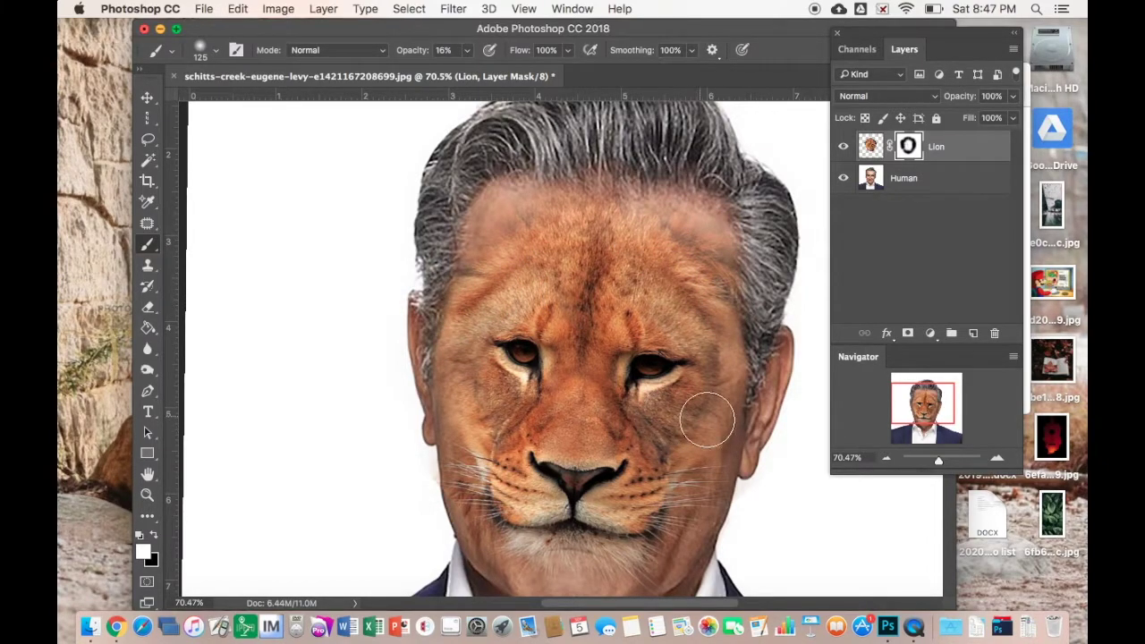
{"action": "left_click", "coordinate": [695, 493]}
Paint black at 16% brush opacity on the Lion mask to reveal the man's nose bridge and nostrils.
{"action": "left_click", "coordinate": [581, 434]}
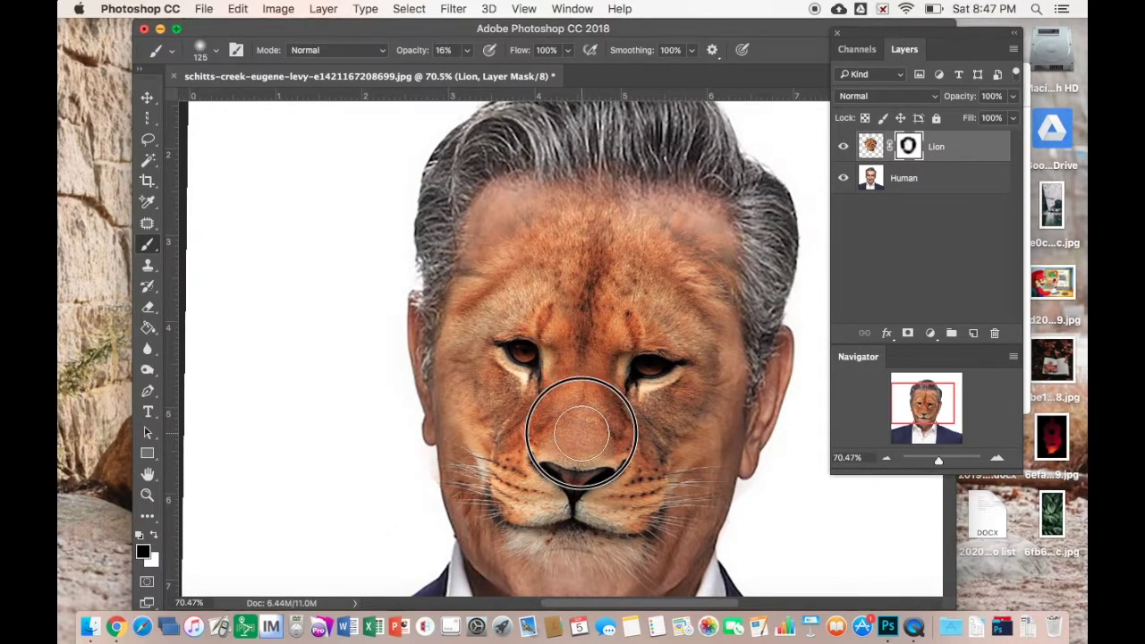
{"action": "mouse_move", "coordinate": [579, 436]}
{"action": "left_mouse_down"}
{"action": "mouse_move", "coordinate": [580, 355]}
{"action": "mouse_move", "coordinate": [565, 380]}
{"action": "left_mouse_up"}
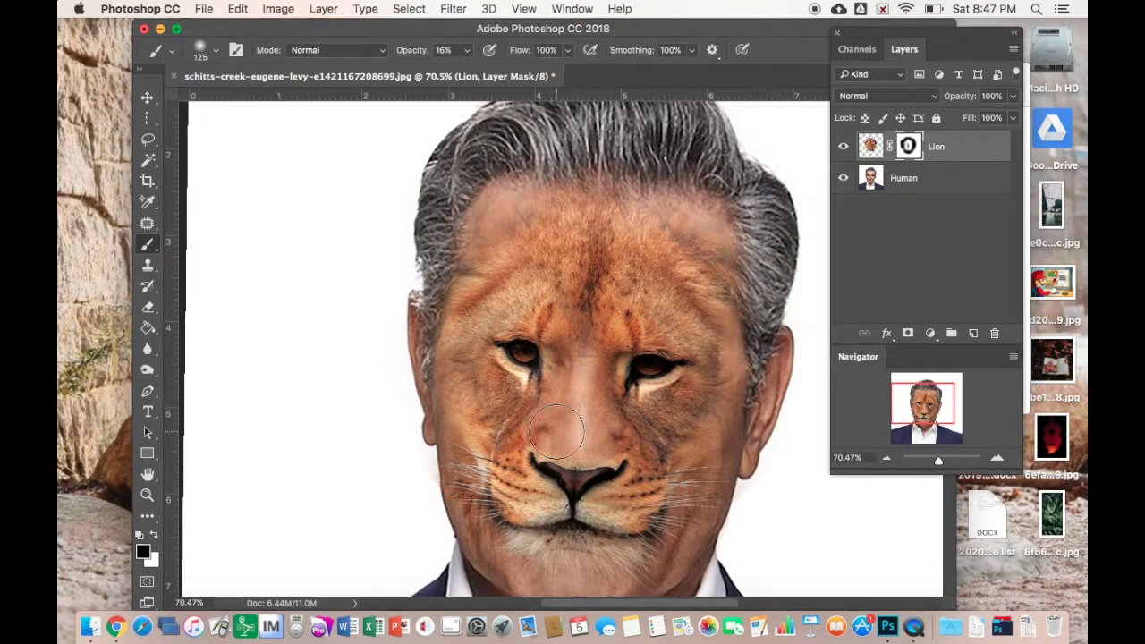
{"action": "key", "text": "bracketright"}
{"action": "key", "text": "bracketright"}
{"action": "key", "text": "bracketright"}
{"action": "key", "text": "bracketright"}
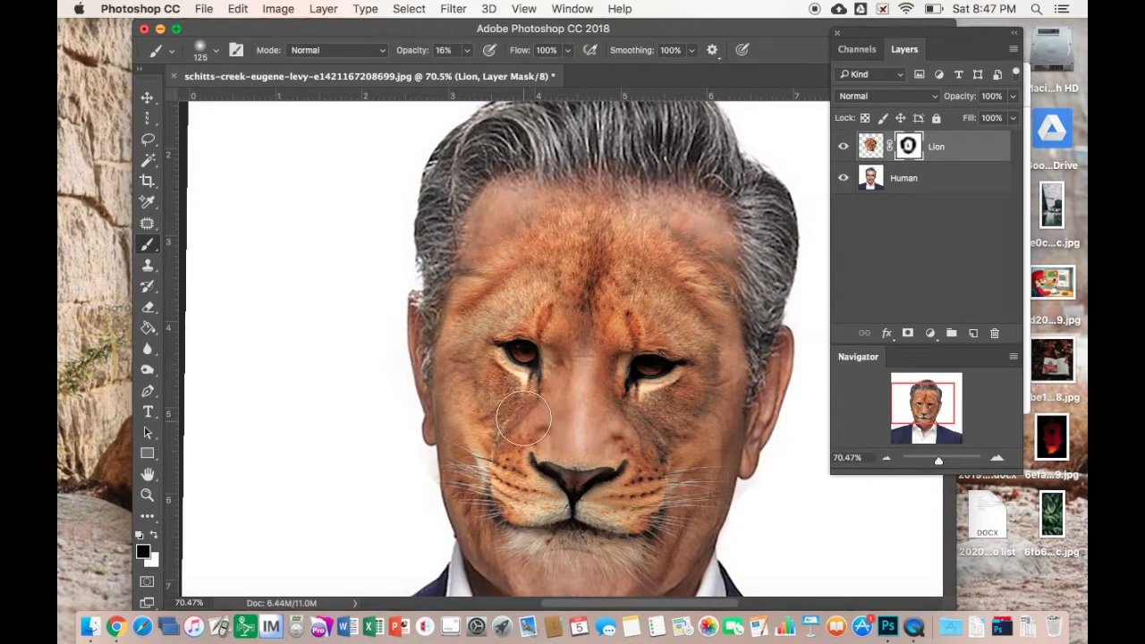
{"action": "left_click_drag", "start_coordinate": [625, 343], "coordinate": [592, 400]}
{"action": "left_click_drag", "start_coordinate": [595, 467], "coordinate": [559, 465]}
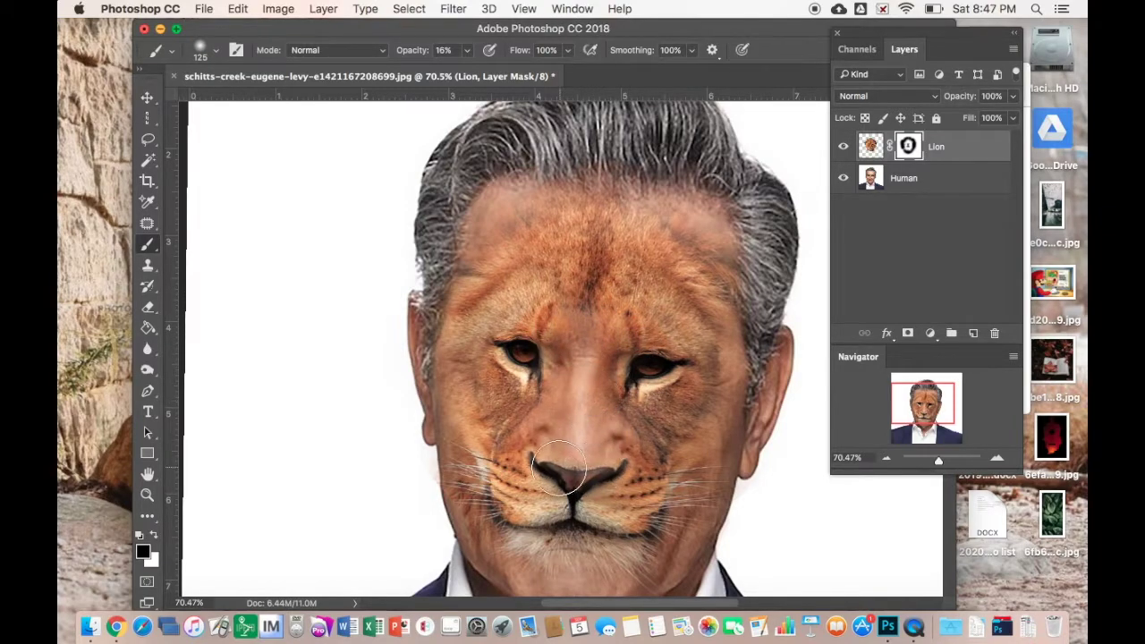
Paint black on the Lion mask around the muzzle to reveal the man's smile lines, and dab white over the lion's nose.
{"action": "mouse_move", "coordinate": [640, 458]}
{"action": "left_mouse_down"}
{"action": "mouse_move", "coordinate": [670, 475]}
{"action": "mouse_move", "coordinate": [647, 453]}
{"action": "mouse_move", "coordinate": [652, 482]}
{"action": "mouse_move", "coordinate": [634, 435]}
{"action": "mouse_move", "coordinate": [630, 460]}
{"action": "left_mouse_up"}
{"action": "mouse_move", "coordinate": [493, 470]}
{"action": "left_mouse_down"}
{"action": "mouse_move", "coordinate": [516, 437]}
{"action": "mouse_move", "coordinate": [491, 474]}
{"action": "mouse_move", "coordinate": [528, 411]}
{"action": "mouse_move", "coordinate": [491, 459]}
{"action": "mouse_move", "coordinate": [529, 448]}
{"action": "mouse_move", "coordinate": [539, 427]}
{"action": "mouse_move", "coordinate": [506, 452]}
{"action": "left_mouse_up"}
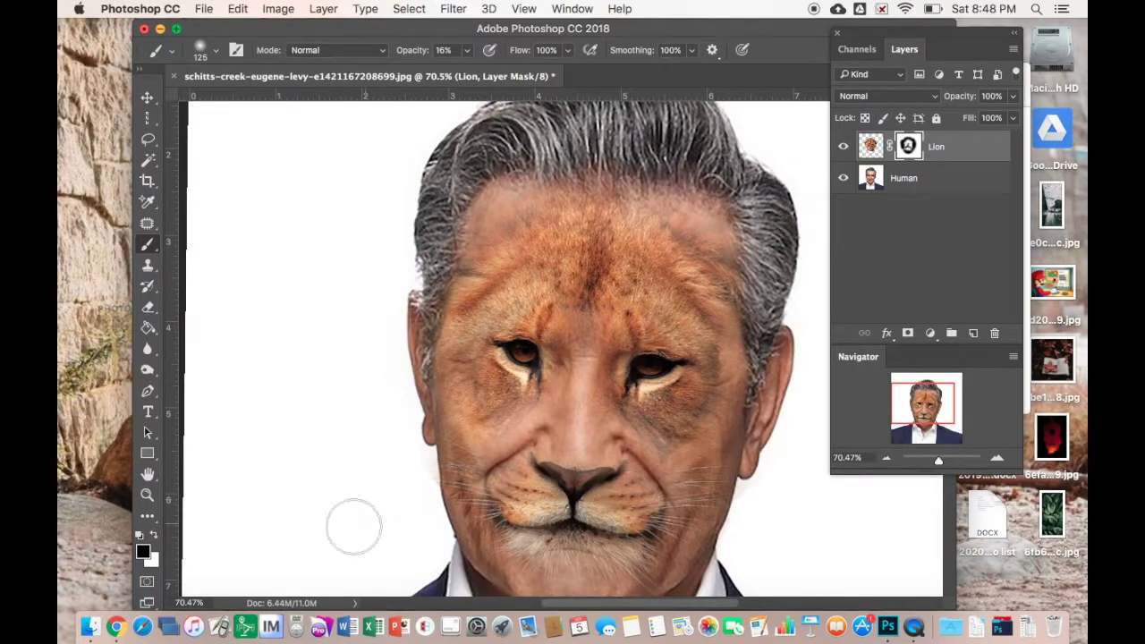
{"action": "left_click", "coordinate": [571, 483]}
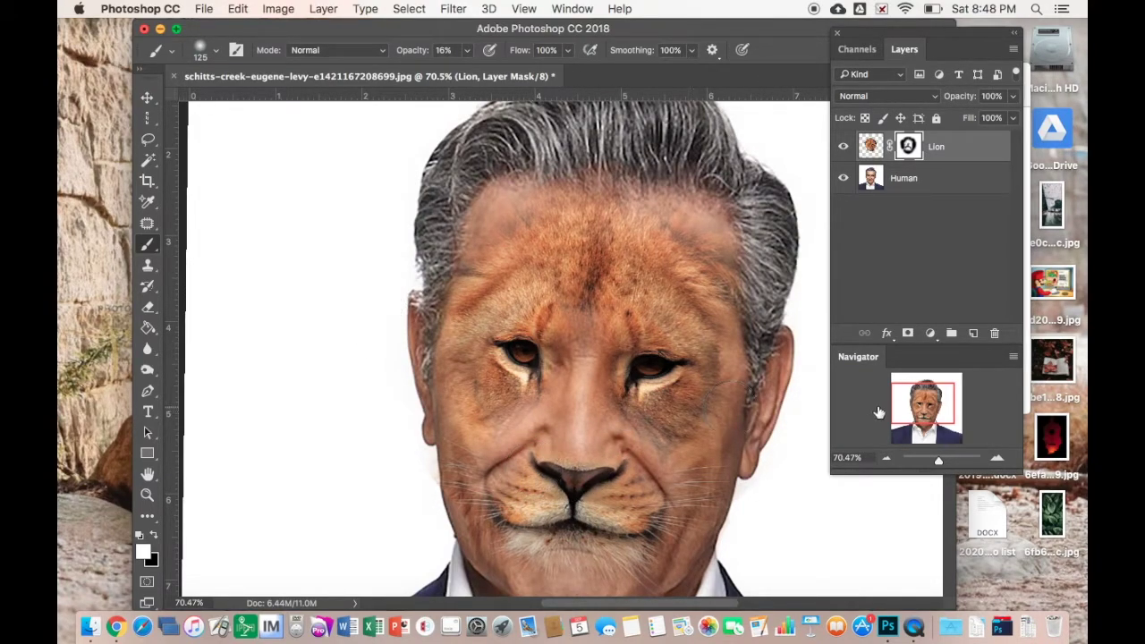
Warp the Lion layer slightly around the nose and muzzle to fit the man's face, and apply the transform.
{"action": "left_click_drag", "start_coordinate": [939, 463], "coordinate": [949, 461]}
{"action": "left_click_drag", "start_coordinate": [933, 398], "coordinate": [932, 405]}
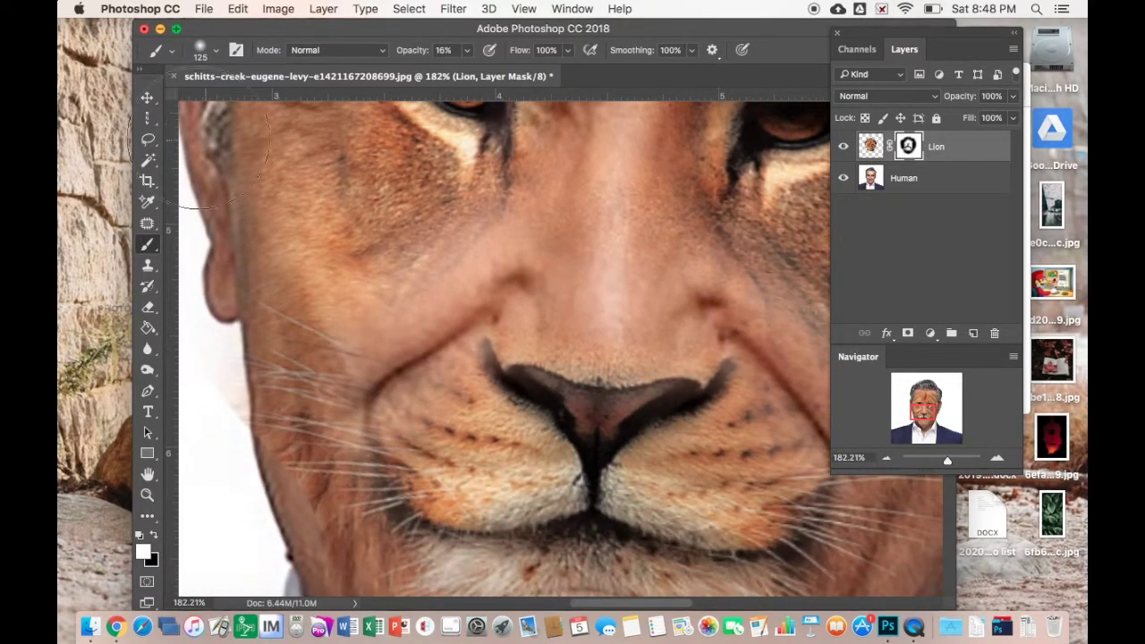
{"action": "left_click", "coordinate": [148, 99]}
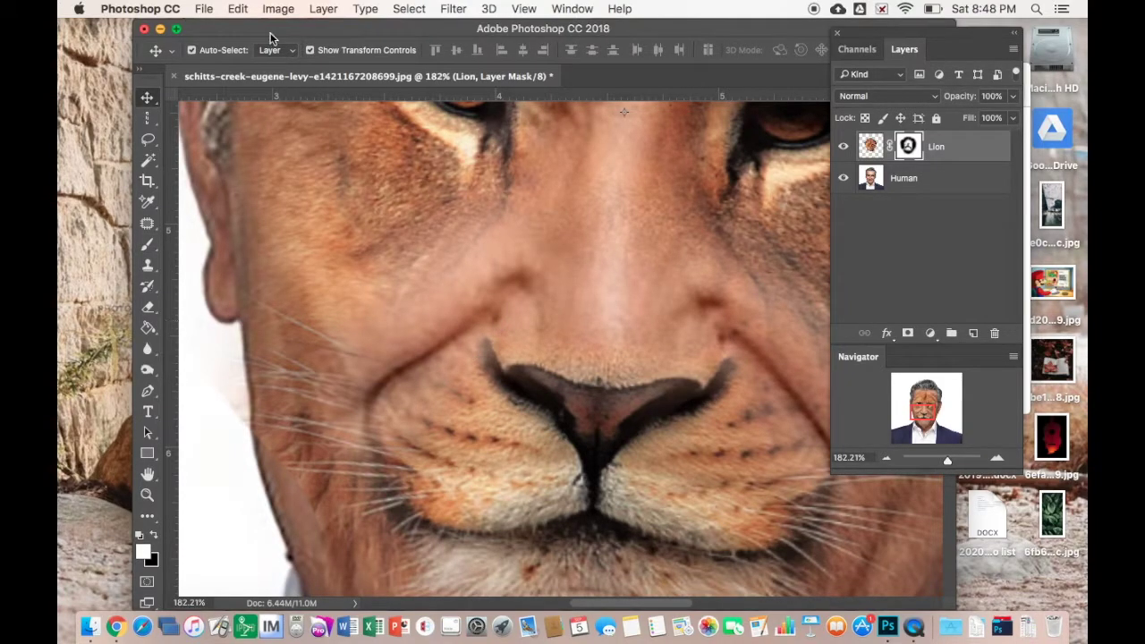
{"action": "left_click", "coordinate": [237, 8]}
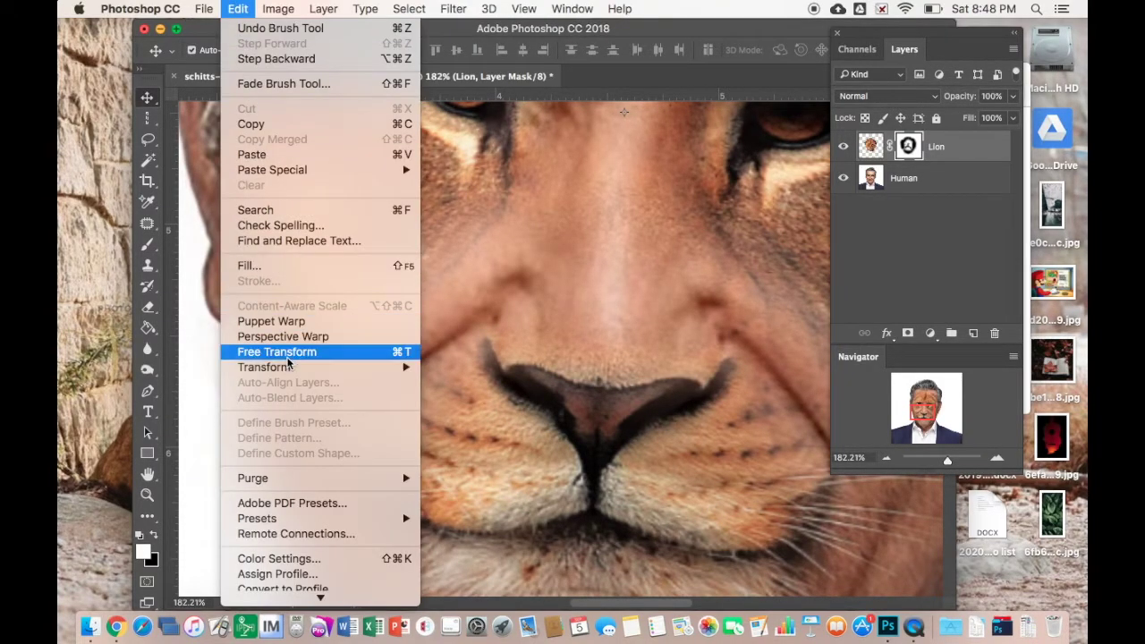
{"action": "mouse_move", "coordinate": [288, 366]}
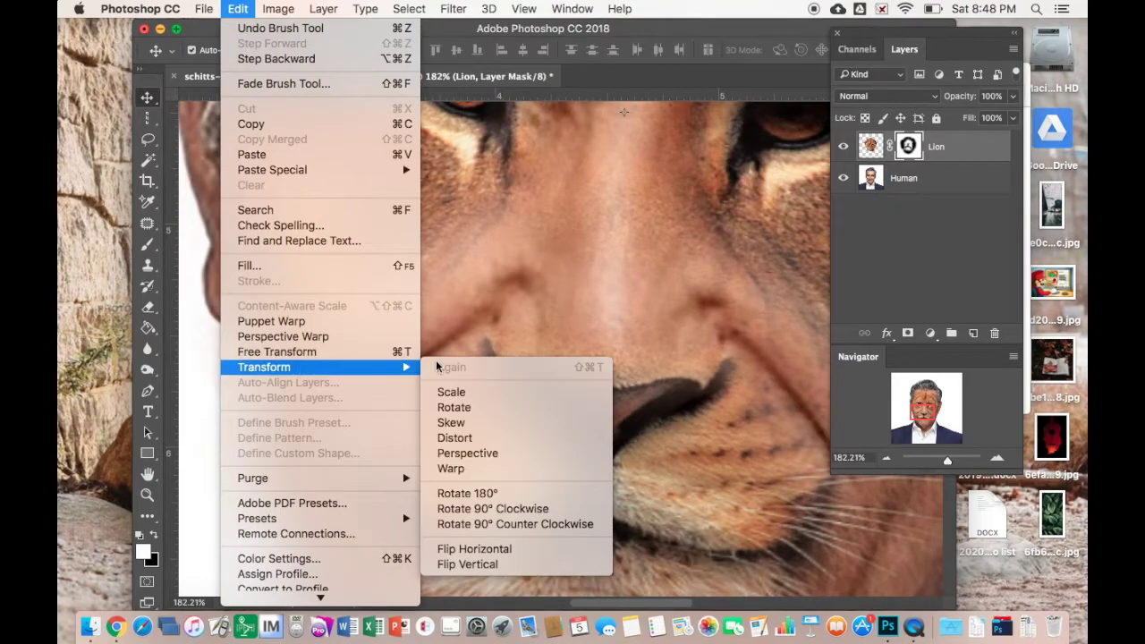
{"action": "left_click", "coordinate": [485, 469]}
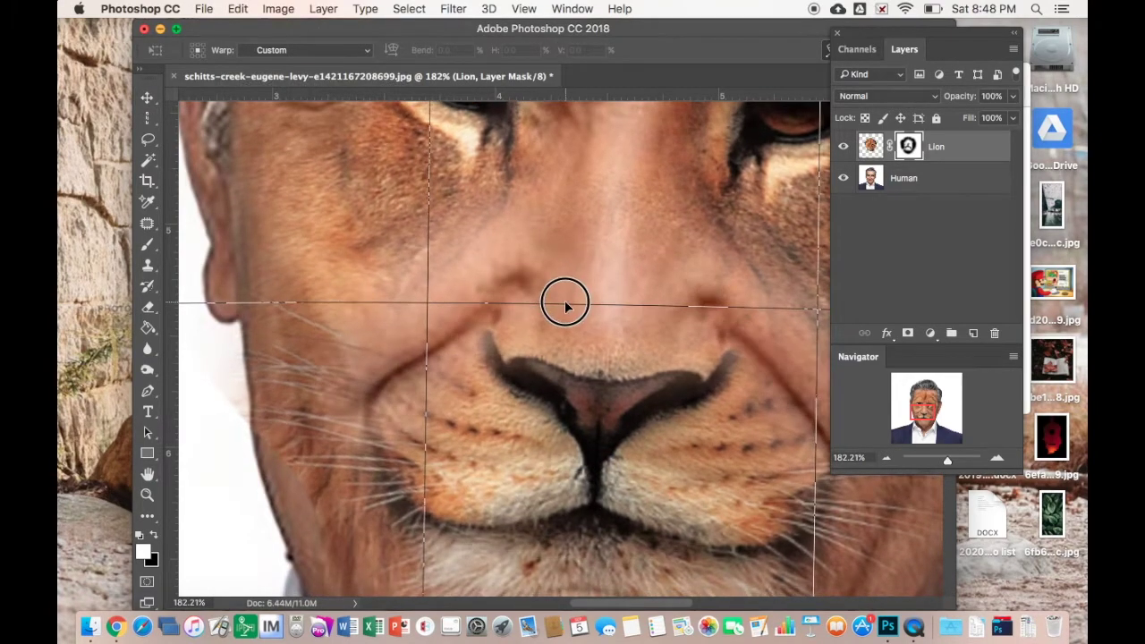
{"action": "mouse_move", "coordinate": [564, 302]}
{"action": "left_mouse_down"}
{"action": "mouse_move", "coordinate": [560, 366]}
{"action": "mouse_move", "coordinate": [563, 311]}
{"action": "left_mouse_up"}
{"action": "key", "text": "Return"}
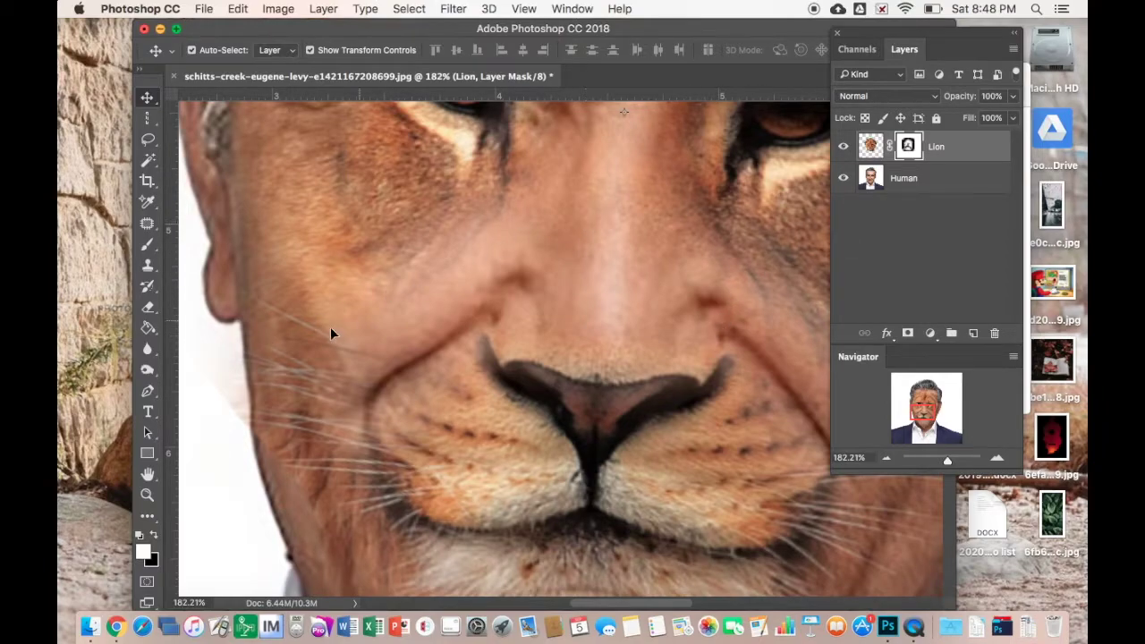
Reduce the brush to 50 px and paint white at 16% opacity on the Lion mask over the lion's dark nostril tips.
{"action": "left_click", "coordinate": [148, 244]}
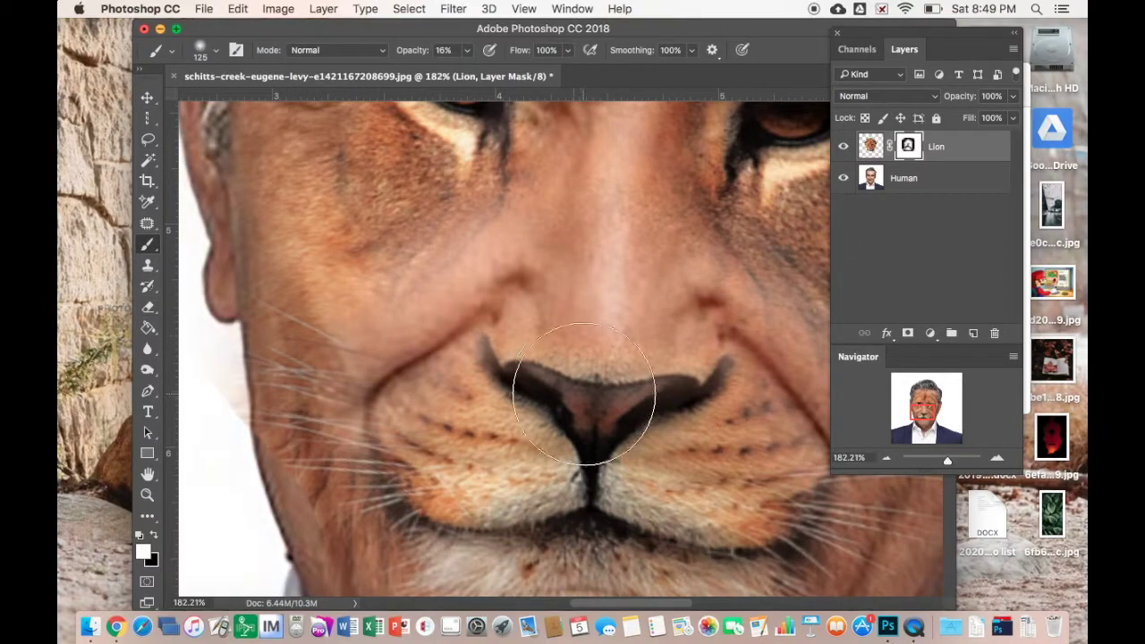
{"action": "key", "text": "bracketleft"}
{"action": "key", "text": "bracketleft"}
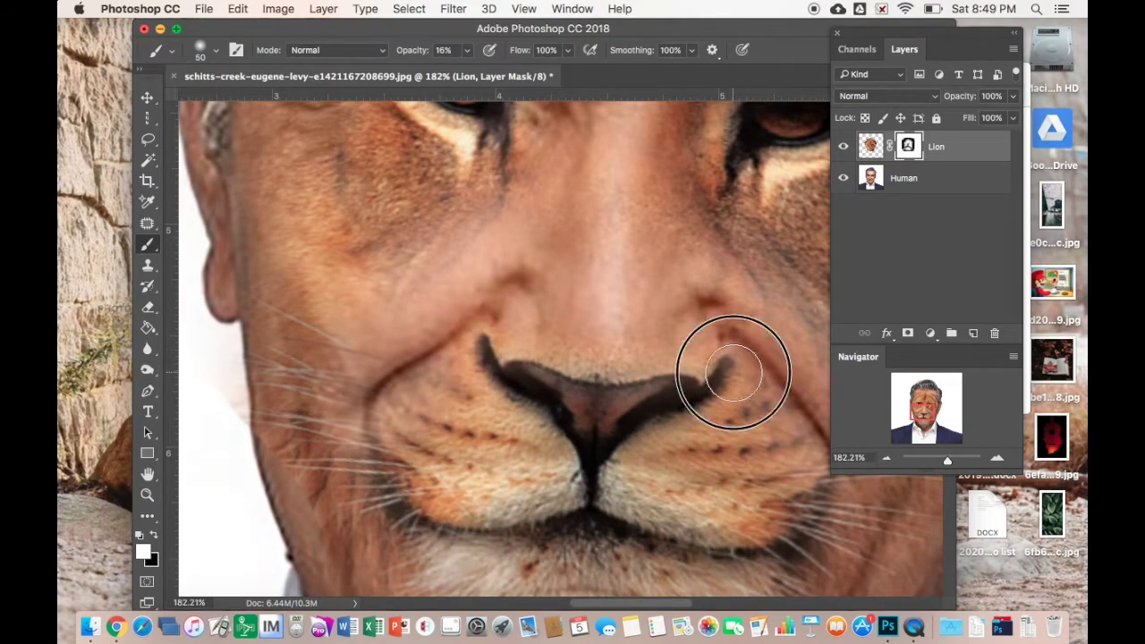
{"action": "left_click_drag", "start_coordinate": [733, 345], "coordinate": [724, 365]}
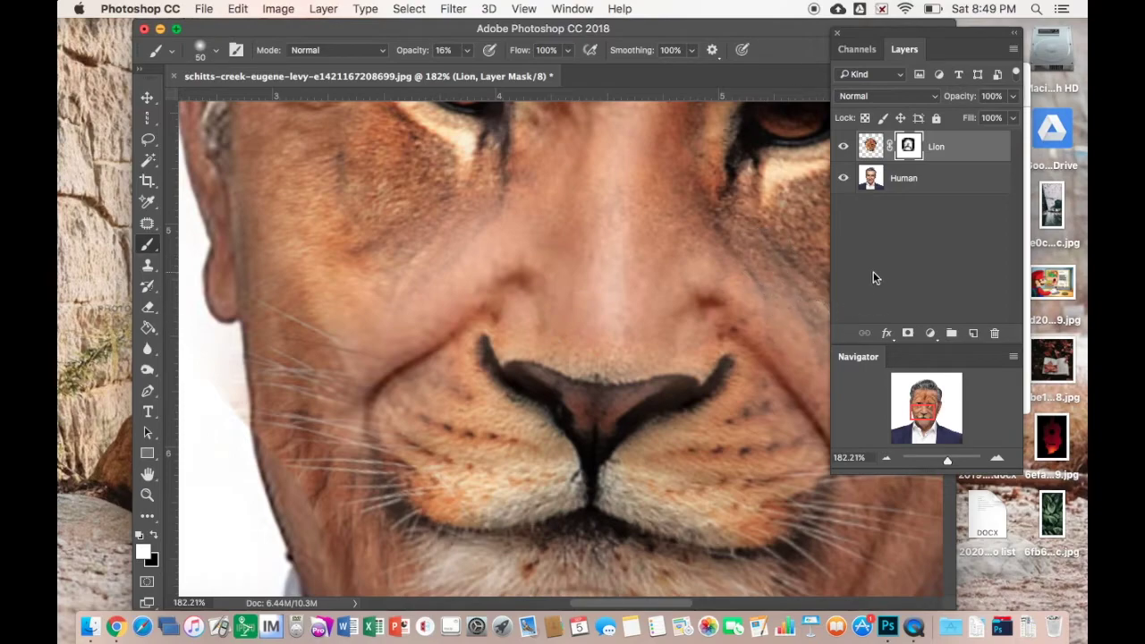
Paint white on the Lion mask with a 90 px brush, raising its opacity to 36%, to restore both outer edges of the muzzle.
{"action": "left_click_drag", "start_coordinate": [921, 415], "coordinate": [925, 417]}
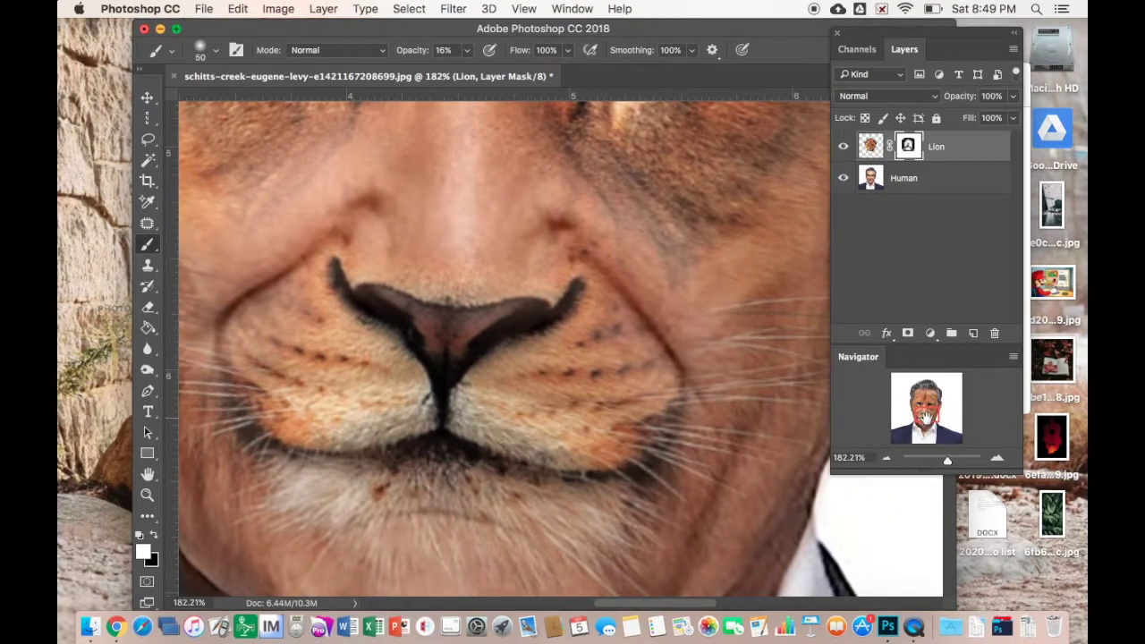
{"action": "left_click", "coordinate": [667, 419]}
{"action": "left_click_drag", "start_coordinate": [634, 414], "coordinate": [620, 417]}
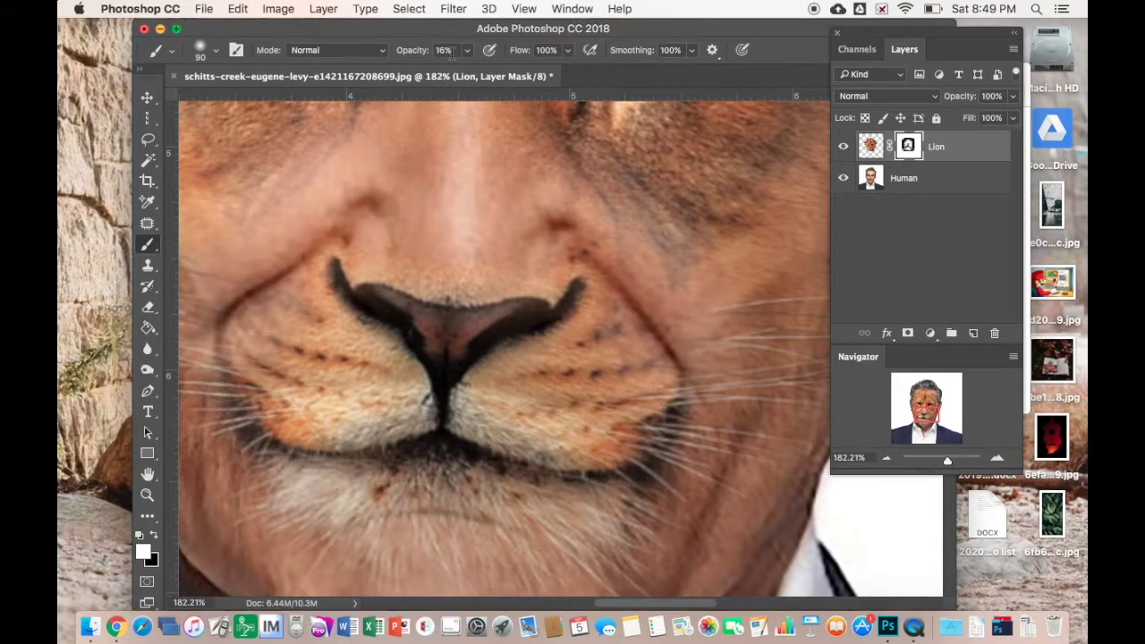
{"action": "left_click", "coordinate": [673, 431]}
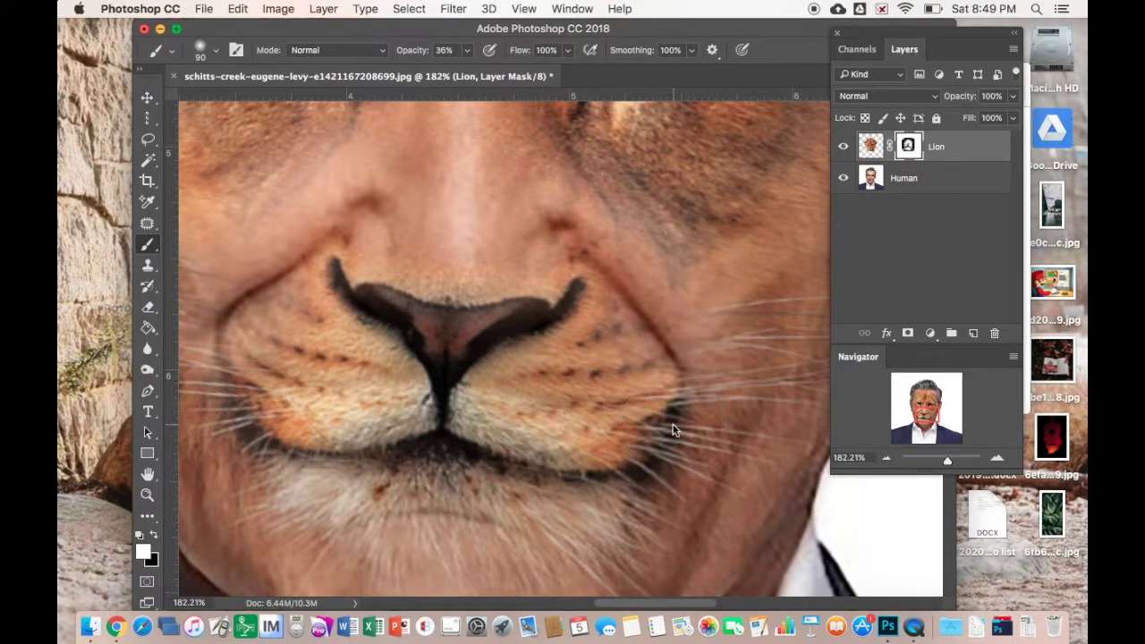
{"action": "left_click_drag", "start_coordinate": [666, 408], "coordinate": [662, 355]}
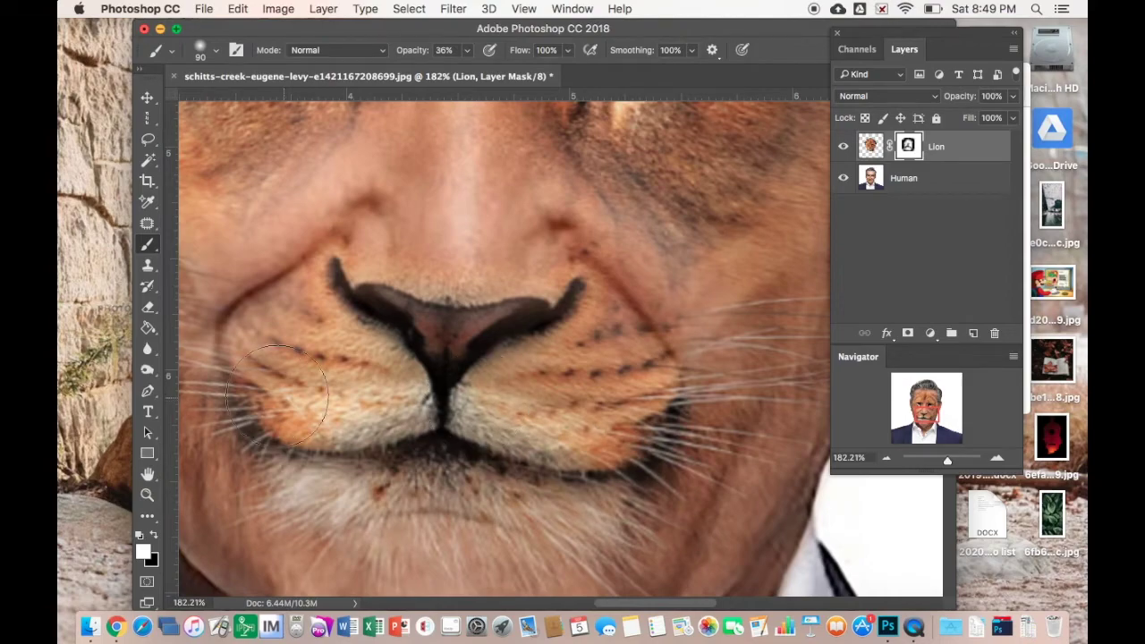
{"action": "mouse_move", "coordinate": [260, 395]}
{"action": "left_mouse_down"}
{"action": "mouse_move", "coordinate": [221, 356]}
{"action": "mouse_move", "coordinate": [279, 364]}
{"action": "left_mouse_up"}
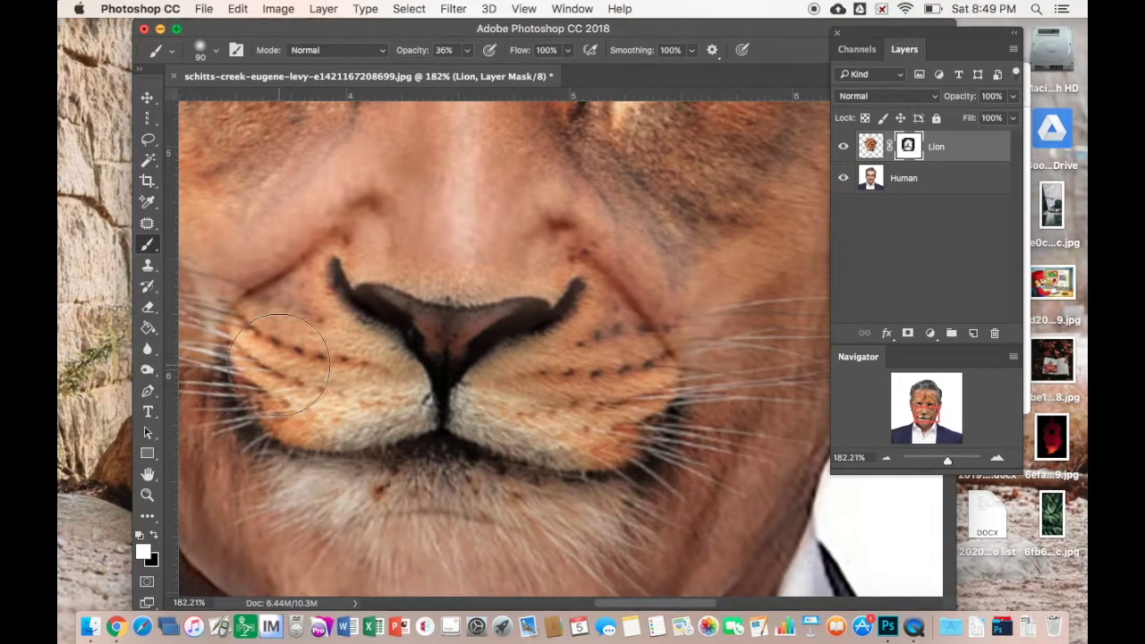
Paint white on the Lion mask below the mouth to restore the chin fur, and check its edge by briefly hiding the Human layer.
{"action": "left_click_drag", "start_coordinate": [952, 454], "coordinate": [940, 461]}
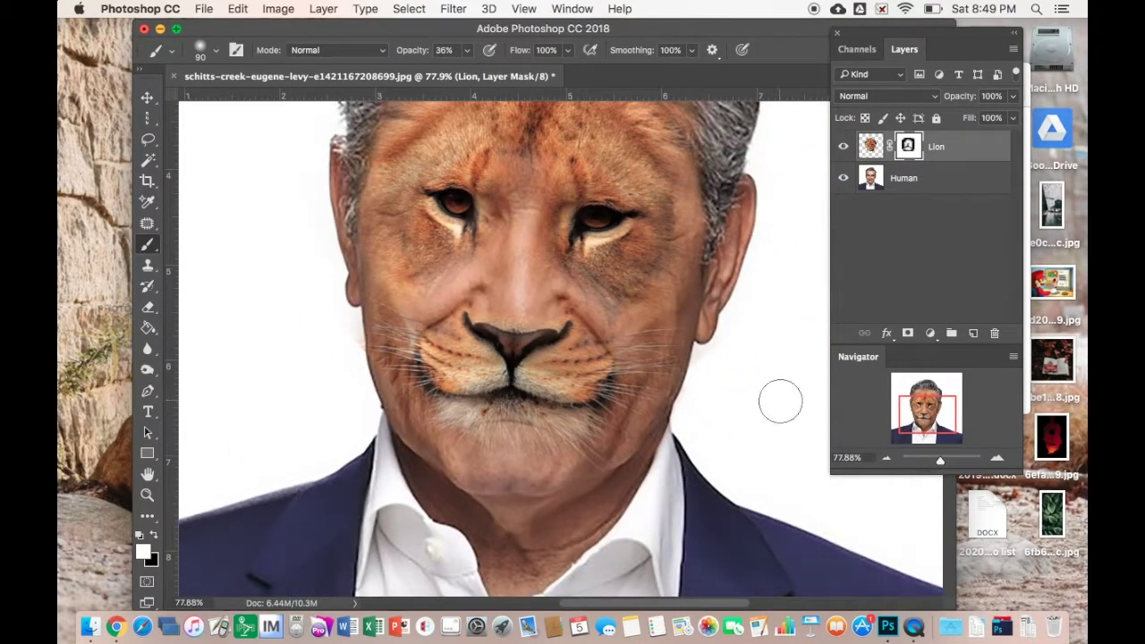
{"action": "left_click_drag", "start_coordinate": [623, 316], "coordinate": [617, 307]}
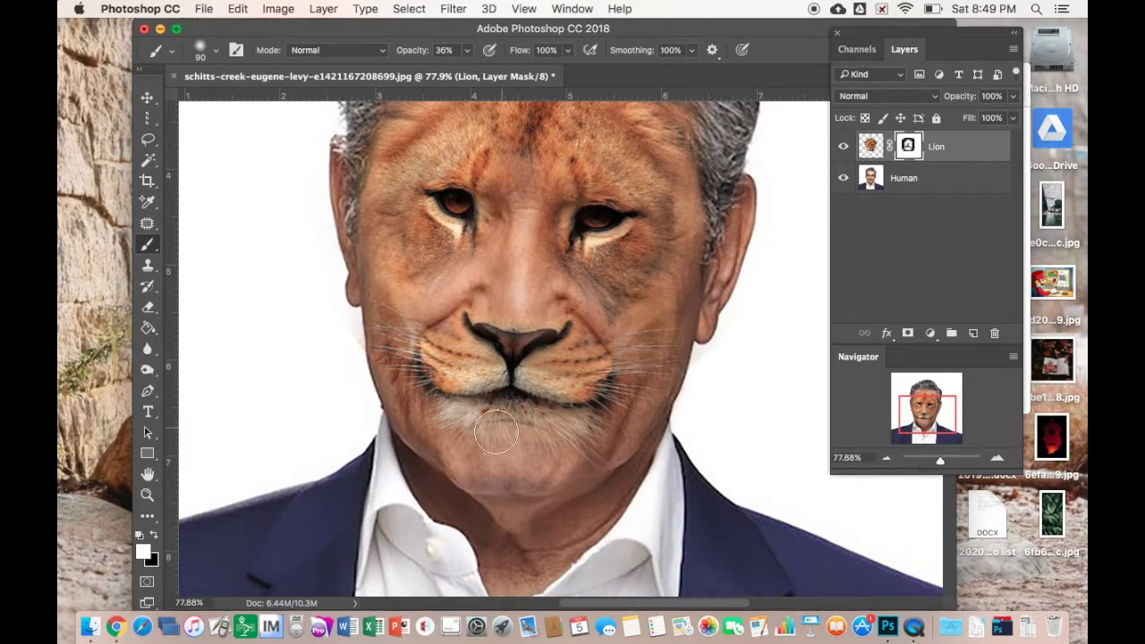
{"action": "left_click", "coordinate": [445, 430]}
{"action": "left_click", "coordinate": [469, 454]}
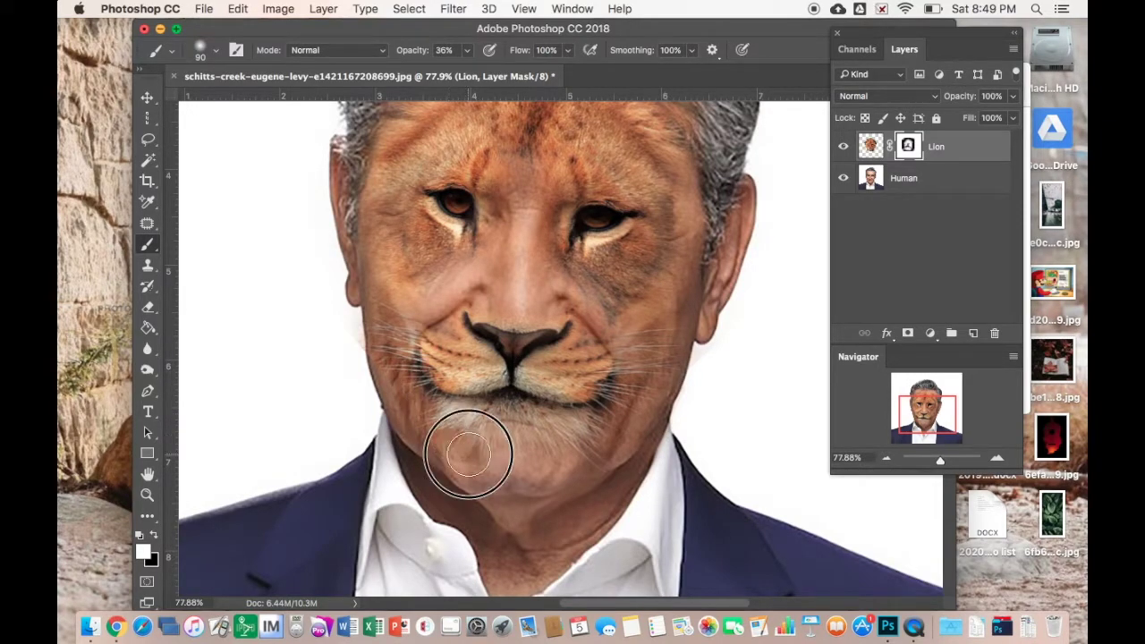
{"action": "left_click", "coordinate": [585, 449]}
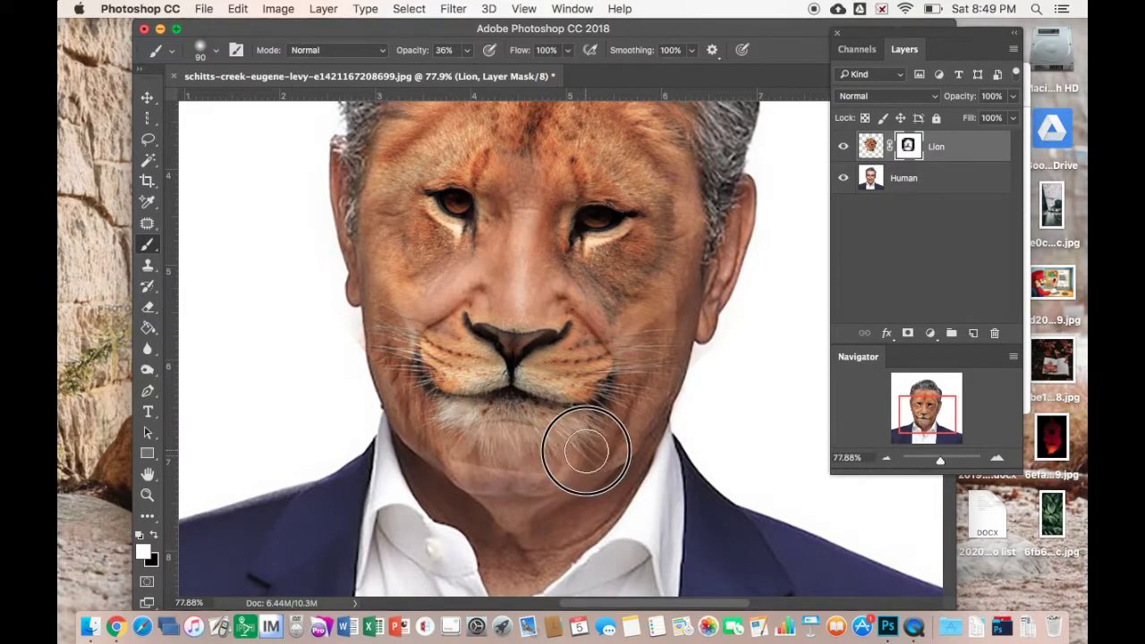
{"action": "left_click", "coordinate": [620, 401]}
{"action": "mouse_move", "coordinate": [444, 396]}
{"action": "left_mouse_down"}
{"action": "mouse_move", "coordinate": [419, 341]}
{"action": "mouse_move", "coordinate": [401, 354]}
{"action": "mouse_move", "coordinate": [417, 410]}
{"action": "mouse_move", "coordinate": [515, 414]}
{"action": "mouse_move", "coordinate": [483, 432]}
{"action": "mouse_move", "coordinate": [493, 445]}
{"action": "mouse_move", "coordinate": [473, 469]}
{"action": "mouse_move", "coordinate": [451, 457]}
{"action": "mouse_move", "coordinate": [459, 447]}
{"action": "mouse_move", "coordinate": [524, 472]}
{"action": "mouse_move", "coordinate": [495, 472]}
{"action": "mouse_move", "coordinate": [634, 440]}
{"action": "mouse_move", "coordinate": [547, 470]}
{"action": "mouse_move", "coordinate": [414, 456]}
{"action": "mouse_move", "coordinate": [475, 458]}
{"action": "left_mouse_up"}
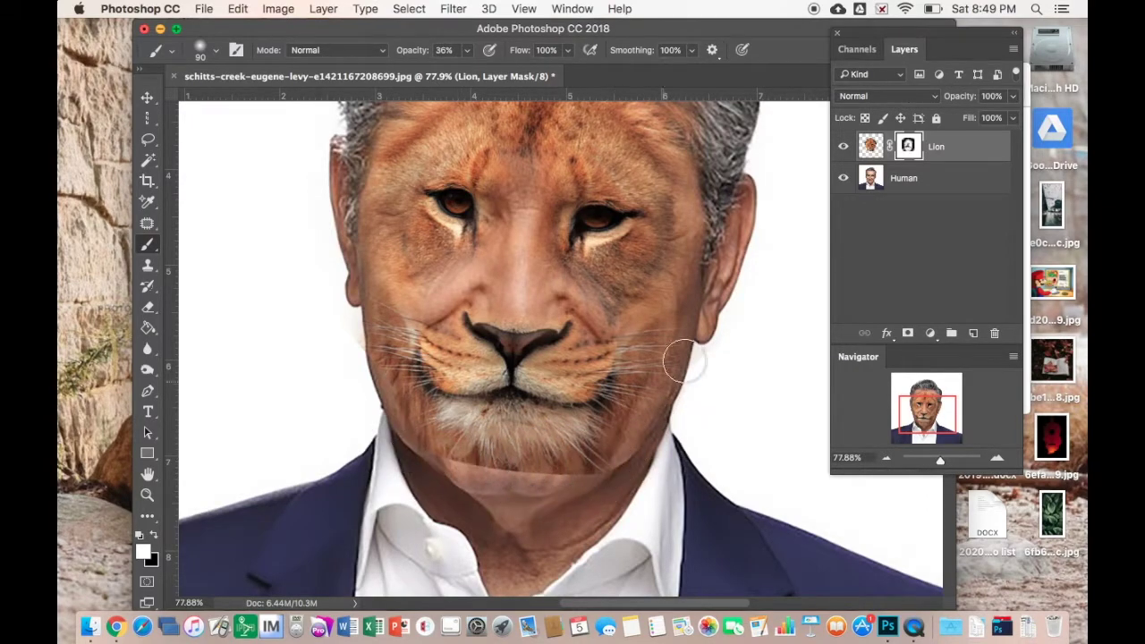
{"action": "left_click", "coordinate": [842, 178]}
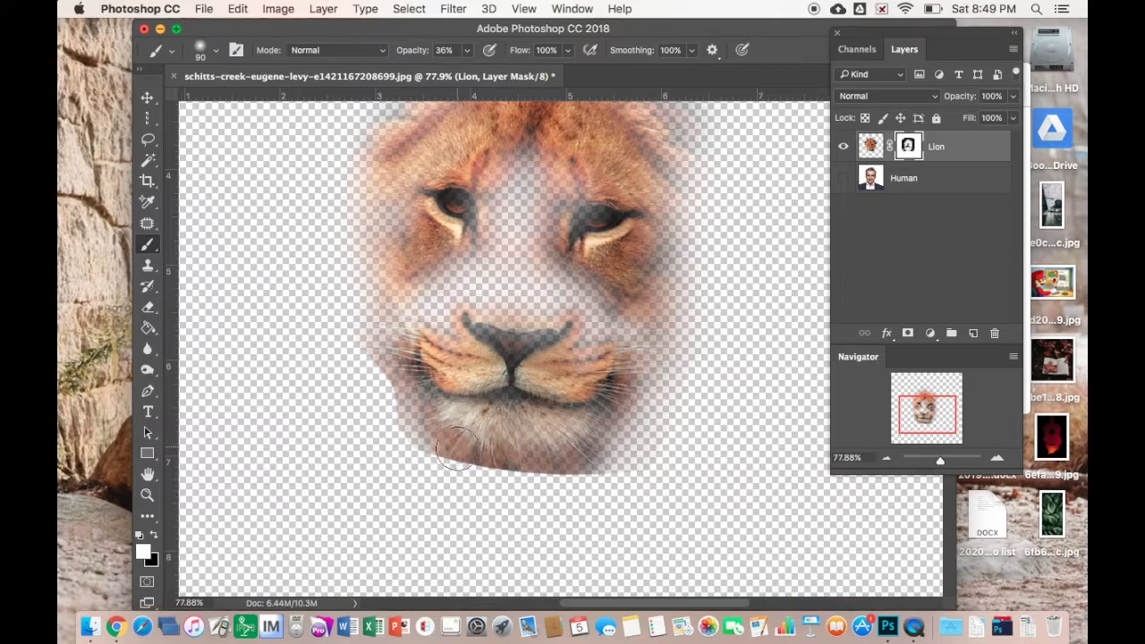
{"action": "left_click", "coordinate": [843, 178]}
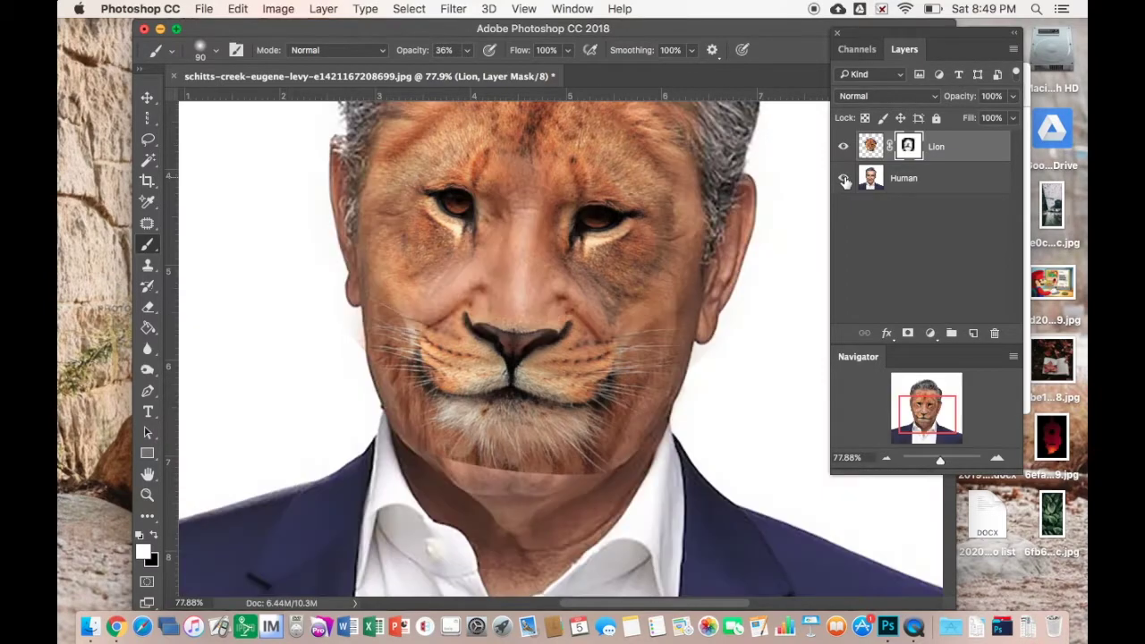
Paint black at 21% brush opacity on the Lion mask along the hard lower fur edge to blend it into the man's chin.
{"action": "left_click_drag", "start_coordinate": [940, 462], "coordinate": [935, 447]}
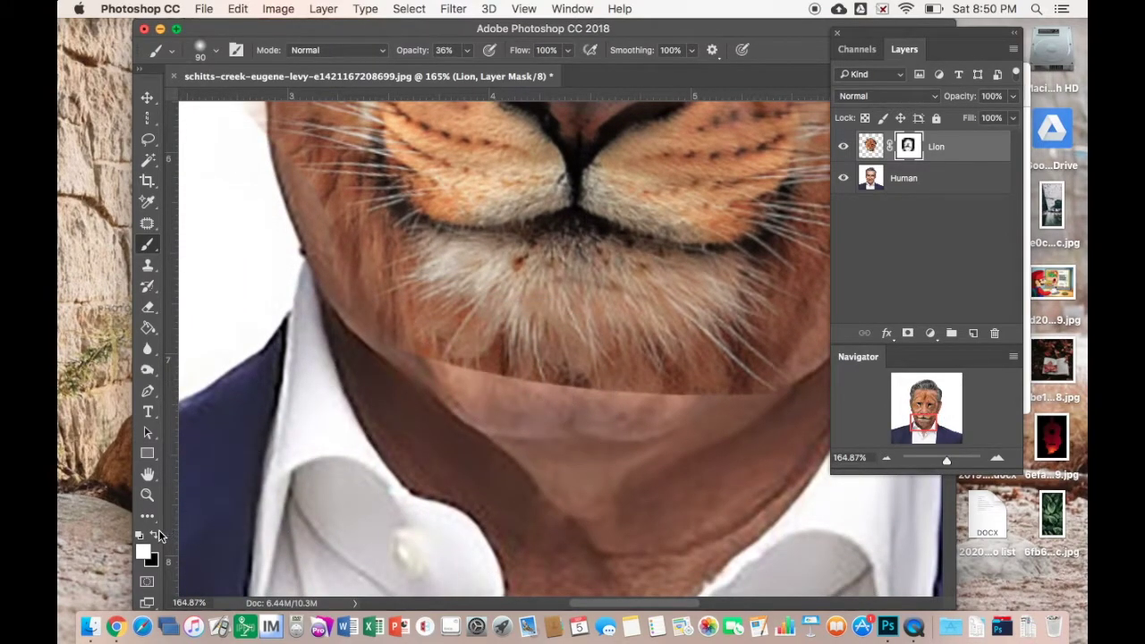
{"action": "left_click", "coordinate": [461, 54]}
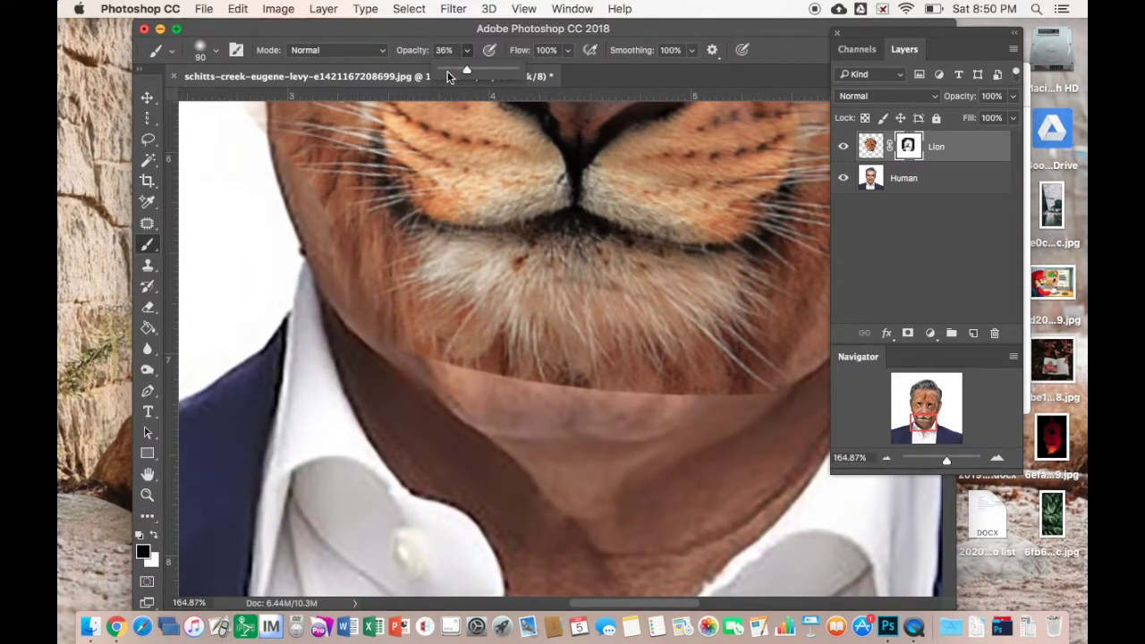
{"action": "left_click_drag", "start_coordinate": [467, 70], "coordinate": [456, 92]}
{"action": "left_click", "coordinate": [450, 388]}
{"action": "left_click", "coordinate": [478, 395]}
{"action": "left_click", "coordinate": [460, 379]}
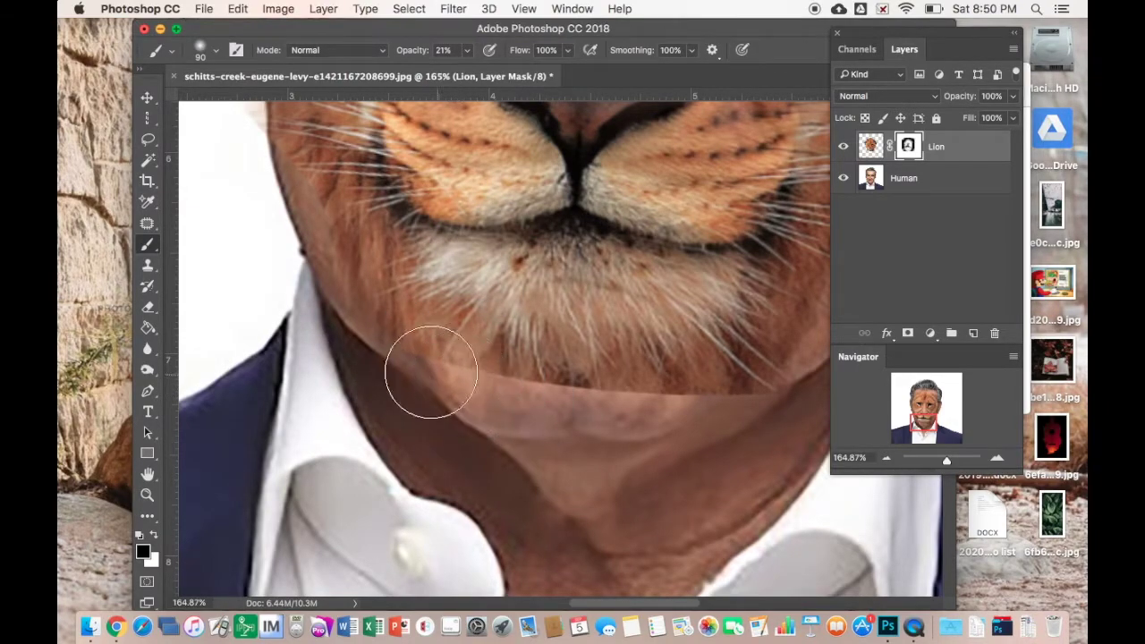
{"action": "left_click", "coordinate": [504, 379]}
{"action": "left_click", "coordinate": [556, 395]}
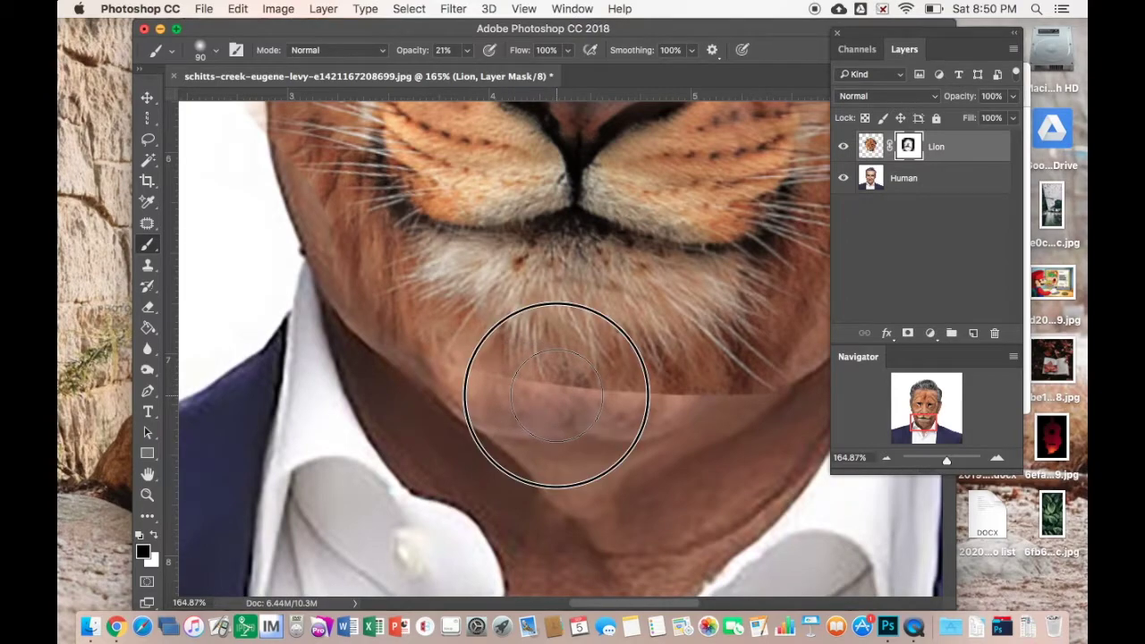
{"action": "left_click", "coordinate": [601, 417]}
{"action": "left_click_drag", "start_coordinate": [601, 418], "coordinate": [620, 418]}
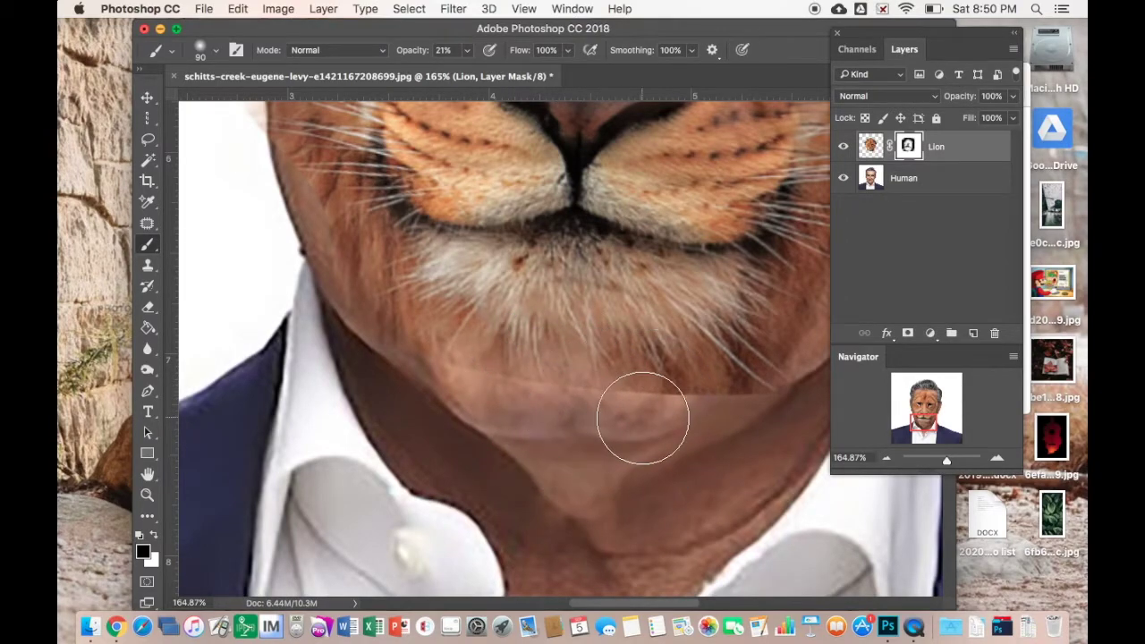
{"action": "left_click", "coordinate": [685, 405]}
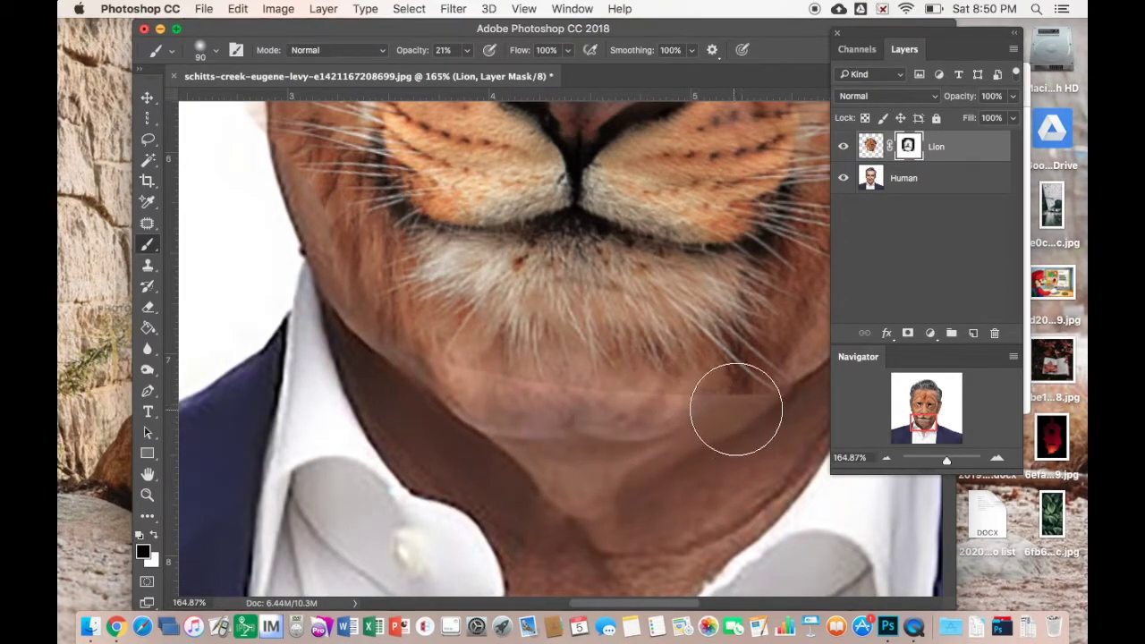
{"action": "left_click", "coordinate": [759, 371]}
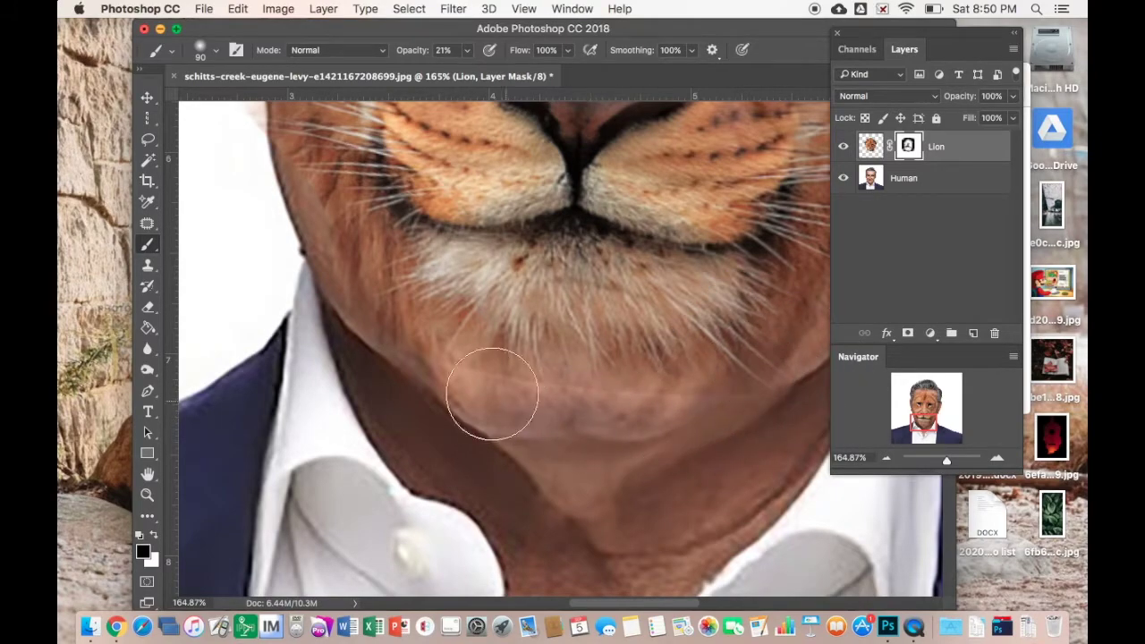
{"action": "left_click", "coordinate": [411, 360]}
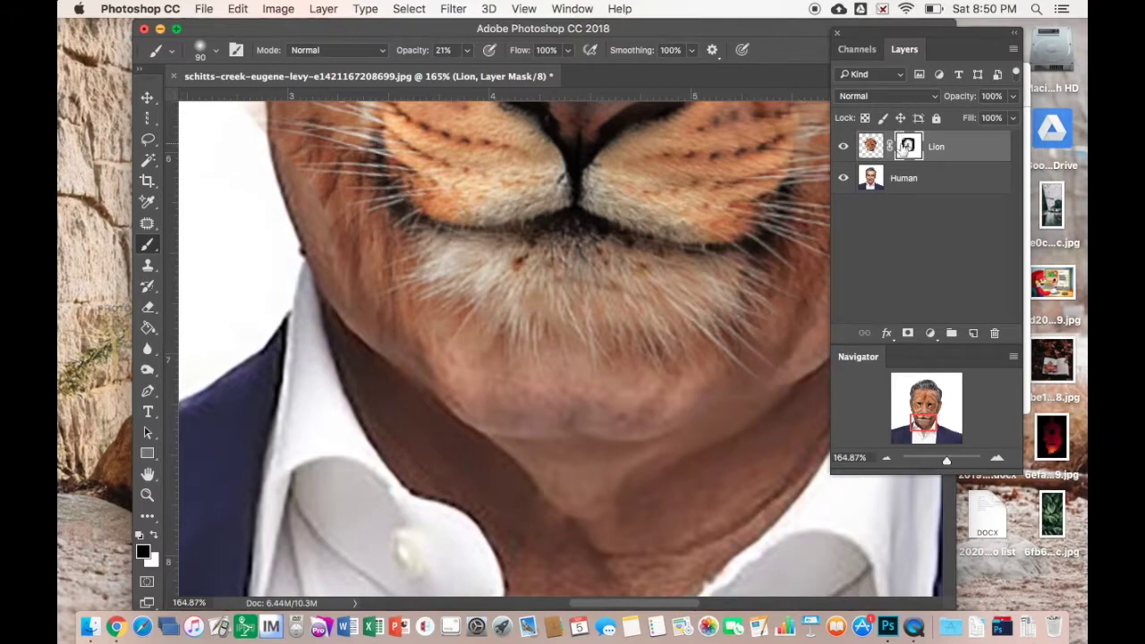
Reduce the brush to 45 px and paint black on the Lion mask over the left eye to reveal the man's eye.
{"action": "left_click_drag", "start_coordinate": [946, 461], "coordinate": [941, 460]}
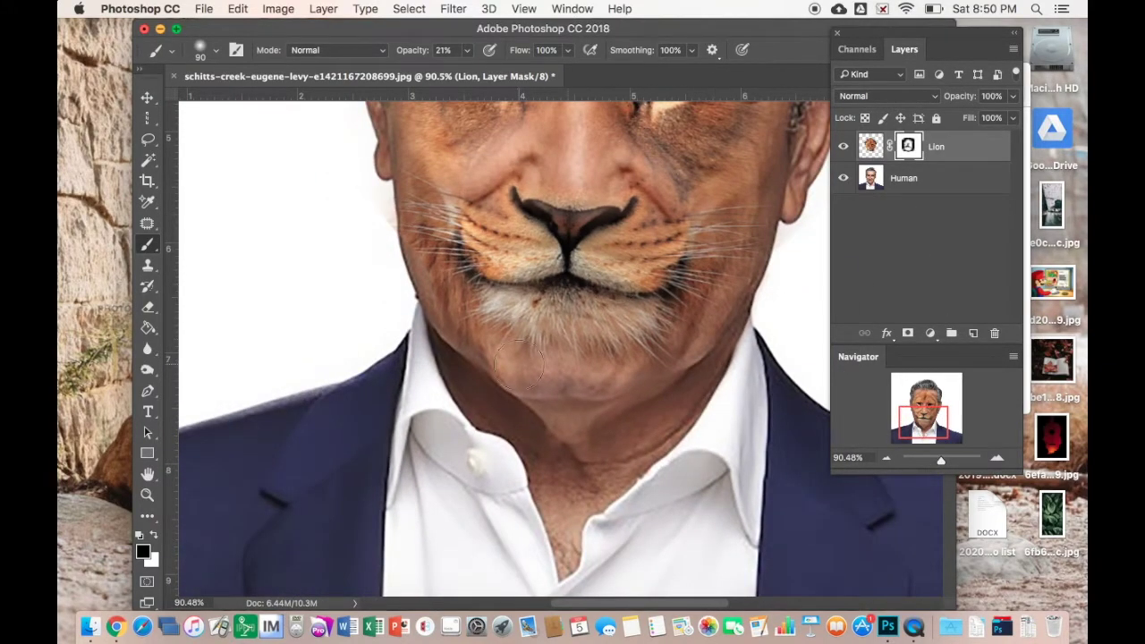
{"action": "left_click_drag", "start_coordinate": [922, 424], "coordinate": [922, 404]}
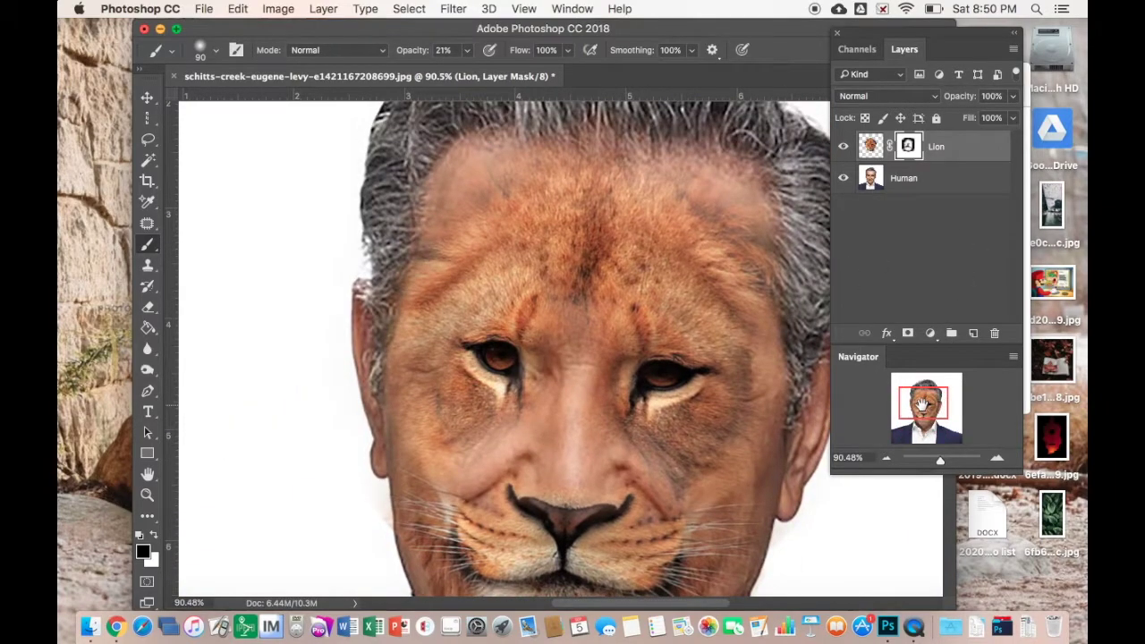
{"action": "left_click_drag", "start_coordinate": [937, 465], "coordinate": [948, 462]}
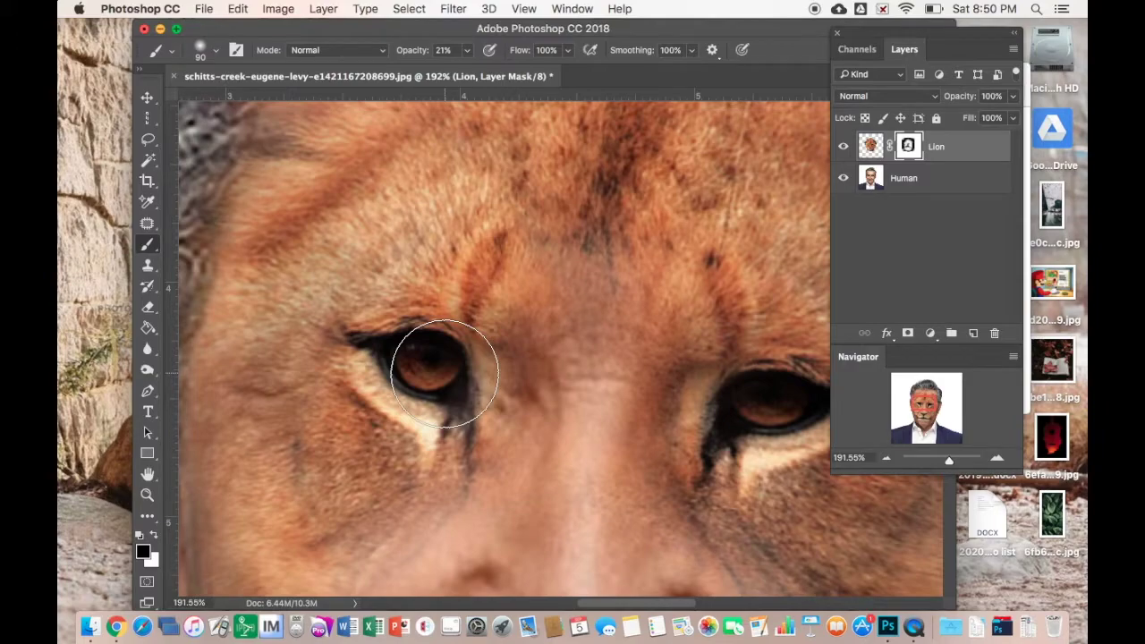
{"action": "key", "text": "bracketleft"}
{"action": "key", "text": "bracketleft"}
{"action": "key", "text": "bracketleft"}
{"action": "mouse_move", "coordinate": [444, 373]}
{"action": "left_mouse_down"}
{"action": "mouse_move", "coordinate": [402, 352]}
{"action": "mouse_move", "coordinate": [434, 372]}
{"action": "mouse_move", "coordinate": [397, 369]}
{"action": "mouse_move", "coordinate": [464, 369]}
{"action": "left_mouse_up"}
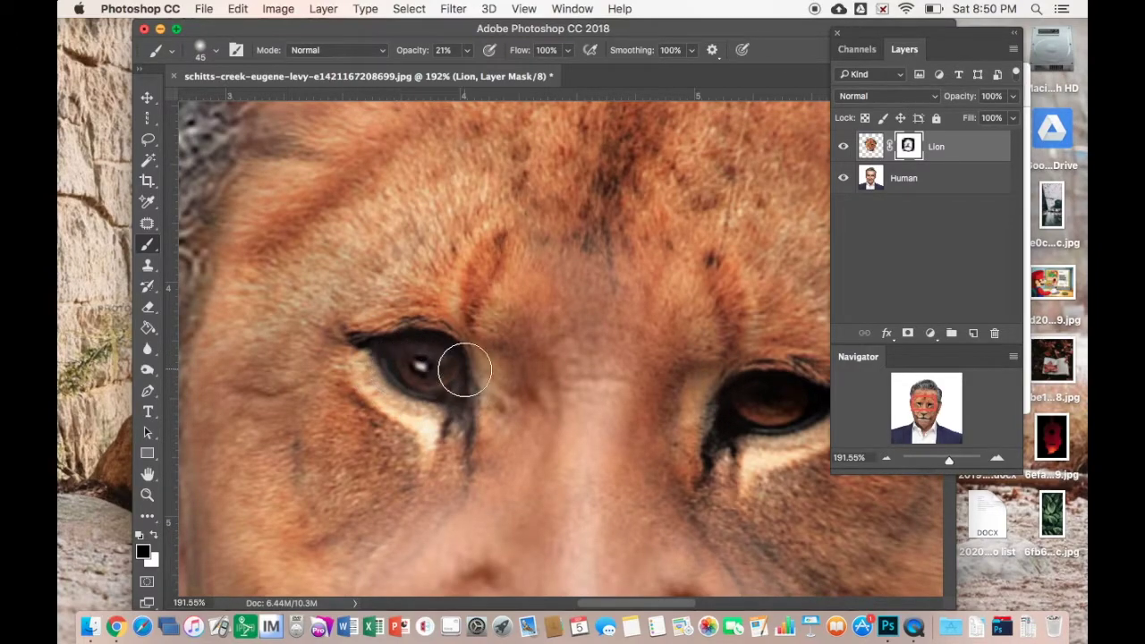
Move the Layers and Navigator panels off the image and paint black on the Lion mask over the right eye to reveal the man's eye.
{"action": "mouse_move", "coordinate": [721, 405]}
{"action": "left_mouse_down"}
{"action": "mouse_move", "coordinate": [766, 404]}
{"action": "mouse_move", "coordinate": [776, 367]}
{"action": "left_mouse_up"}
{"action": "left_click_drag", "start_coordinate": [857, 48], "coordinate": [947, 99]}
{"action": "left_click_drag", "start_coordinate": [854, 45], "coordinate": [927, 97]}
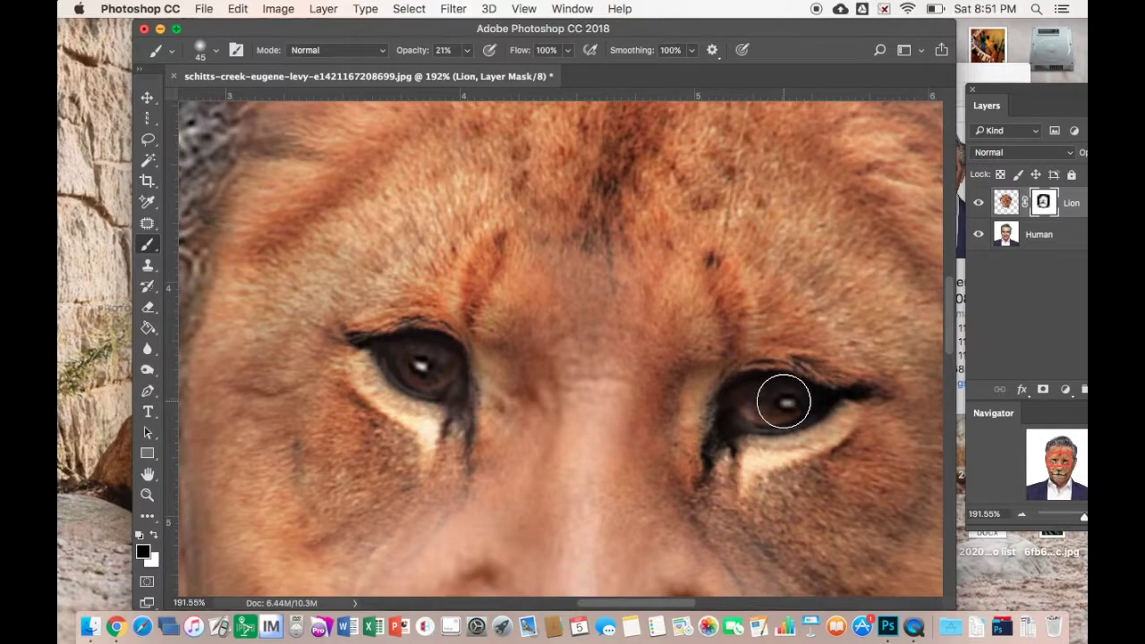
{"action": "mouse_move", "coordinate": [785, 402]}
{"action": "left_mouse_down"}
{"action": "mouse_move", "coordinate": [740, 410]}
{"action": "mouse_move", "coordinate": [820, 409]}
{"action": "mouse_move", "coordinate": [741, 421]}
{"action": "mouse_move", "coordinate": [831, 412]}
{"action": "left_mouse_up"}
{"action": "left_click", "coordinate": [822, 409]}
{"action": "left_click", "coordinate": [759, 428]}
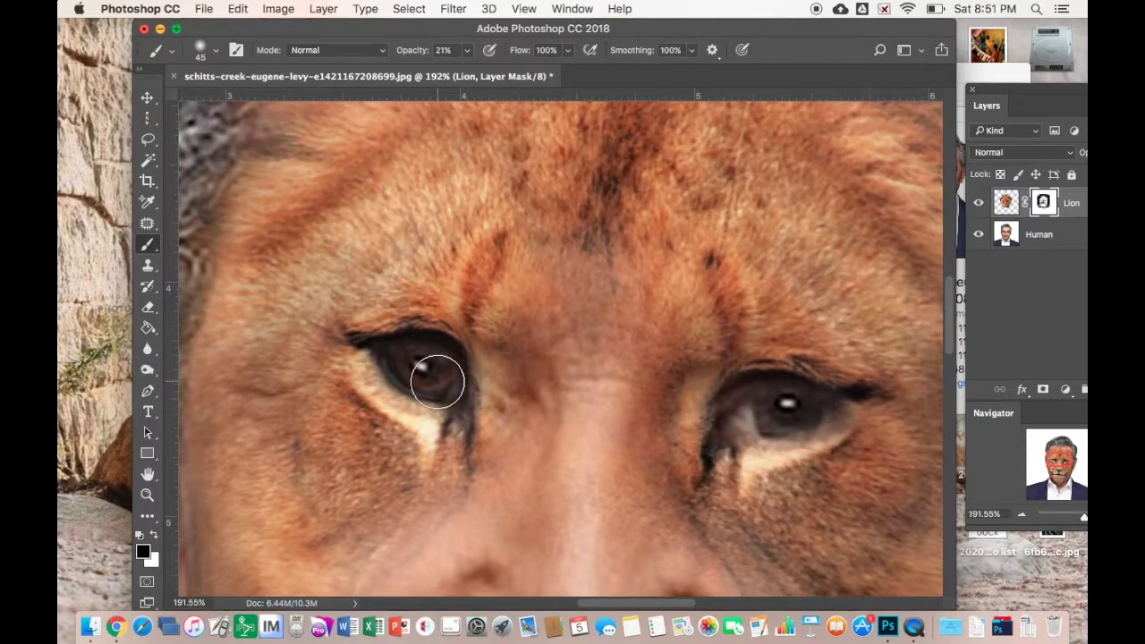
Paint black at 21% opacity on the Lion mask over the left eye's corners and lower lid to reveal the man's eye.
{"action": "left_click", "coordinate": [368, 359]}
{"action": "left_click_drag", "start_coordinate": [438, 397], "coordinate": [453, 395]}
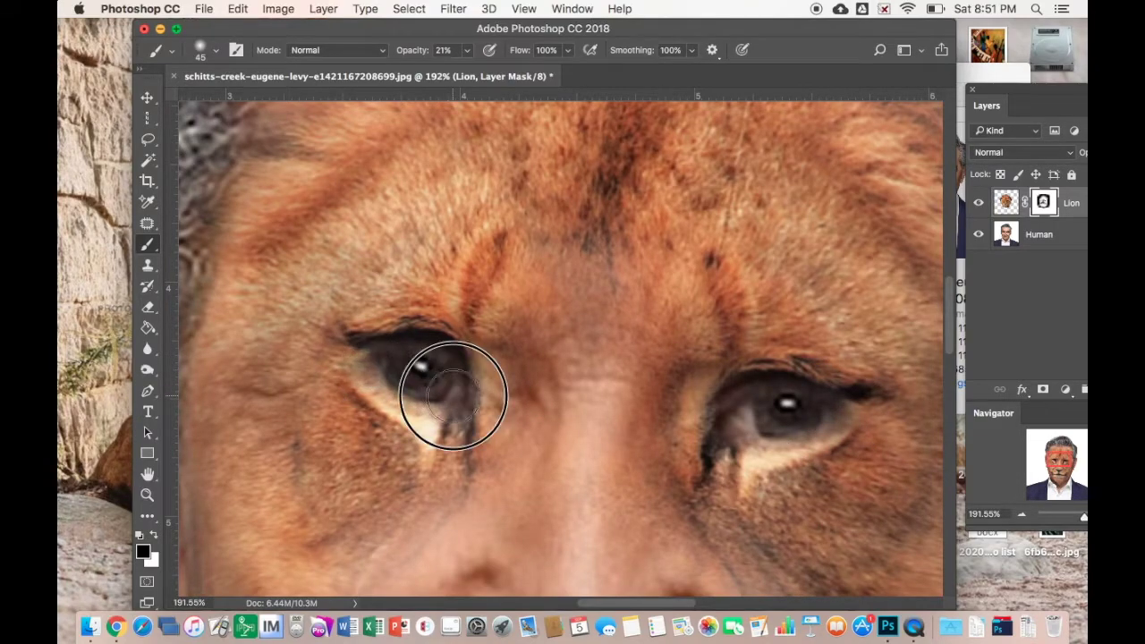
{"action": "mouse_move", "coordinate": [386, 379]}
{"action": "left_mouse_down"}
{"action": "mouse_move", "coordinate": [376, 375]}
{"action": "mouse_move", "coordinate": [444, 417]}
{"action": "mouse_move", "coordinate": [357, 348]}
{"action": "left_mouse_up"}
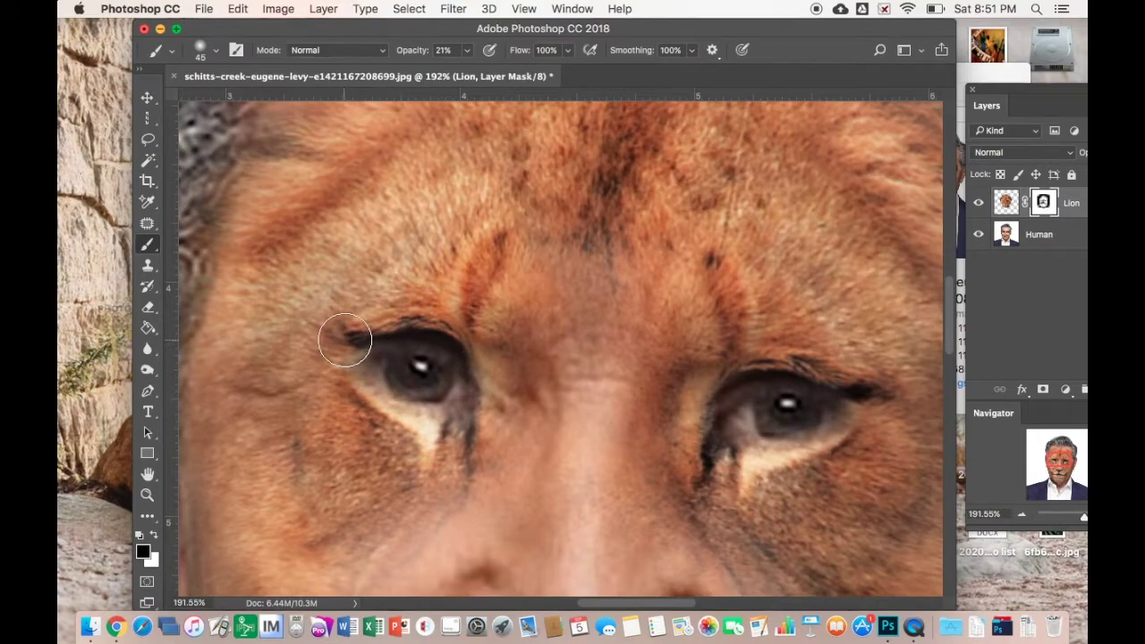
Paint black with the 45 px brush on the Lion mask around both eyes to soften the lion's dark and pale outlines.
{"action": "left_click_drag", "start_coordinate": [1080, 518], "coordinate": [1077, 520]}
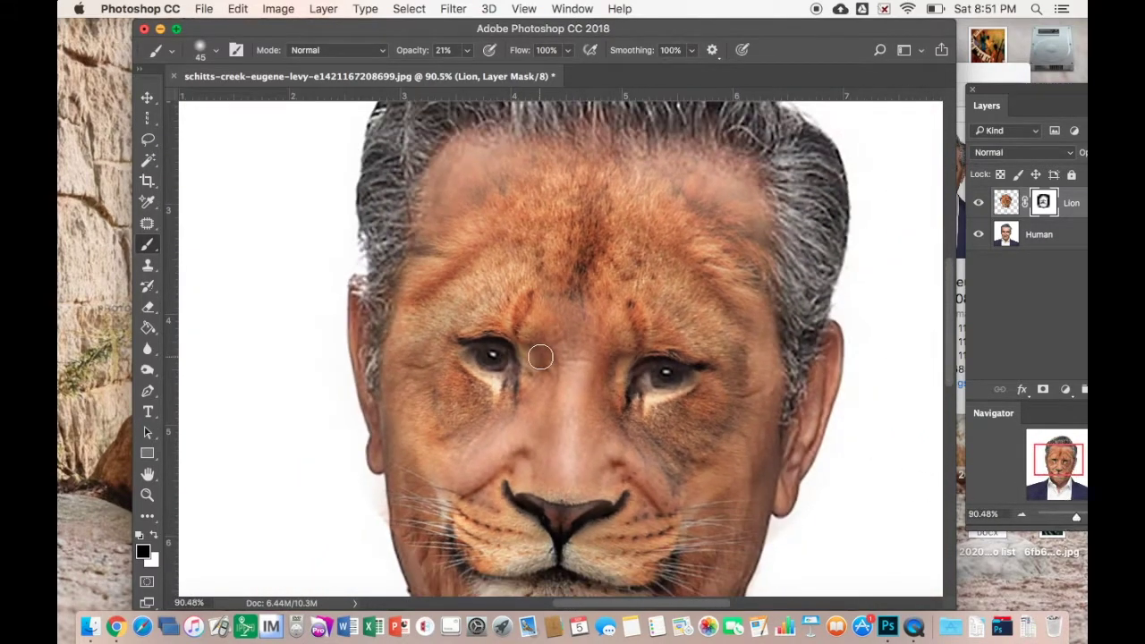
{"action": "mouse_move", "coordinate": [460, 340]}
{"action": "left_mouse_down"}
{"action": "mouse_move", "coordinate": [474, 377]}
{"action": "mouse_move", "coordinate": [501, 371]}
{"action": "mouse_move", "coordinate": [481, 371]}
{"action": "mouse_move", "coordinate": [484, 383]}
{"action": "mouse_move", "coordinate": [450, 359]}
{"action": "mouse_move", "coordinate": [514, 385]}
{"action": "mouse_move", "coordinate": [442, 351]}
{"action": "left_mouse_up"}
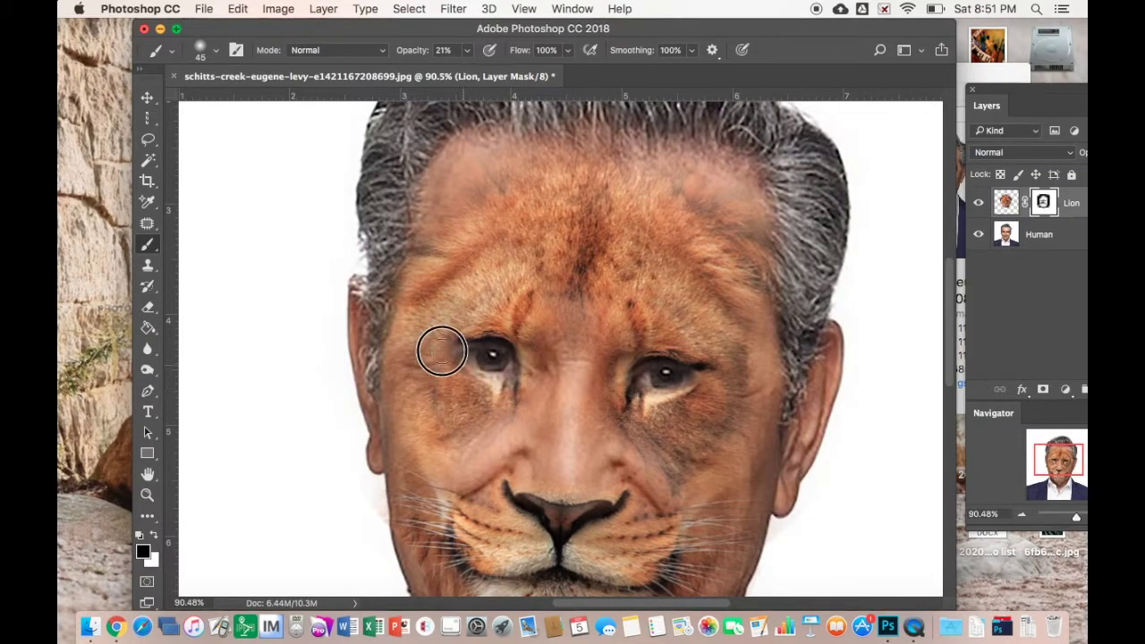
{"action": "mouse_move", "coordinate": [657, 385]}
{"action": "left_mouse_down"}
{"action": "mouse_move", "coordinate": [699, 377]}
{"action": "mouse_move", "coordinate": [633, 397]}
{"action": "mouse_move", "coordinate": [702, 380]}
{"action": "mouse_move", "coordinate": [719, 400]}
{"action": "mouse_move", "coordinate": [651, 361]}
{"action": "mouse_move", "coordinate": [626, 377]}
{"action": "left_mouse_up"}
{"action": "mouse_move", "coordinate": [475, 348]}
{"action": "left_mouse_down"}
{"action": "mouse_move", "coordinate": [463, 358]}
{"action": "mouse_move", "coordinate": [510, 380]}
{"action": "left_mouse_up"}
{"action": "left_click", "coordinate": [510, 402]}
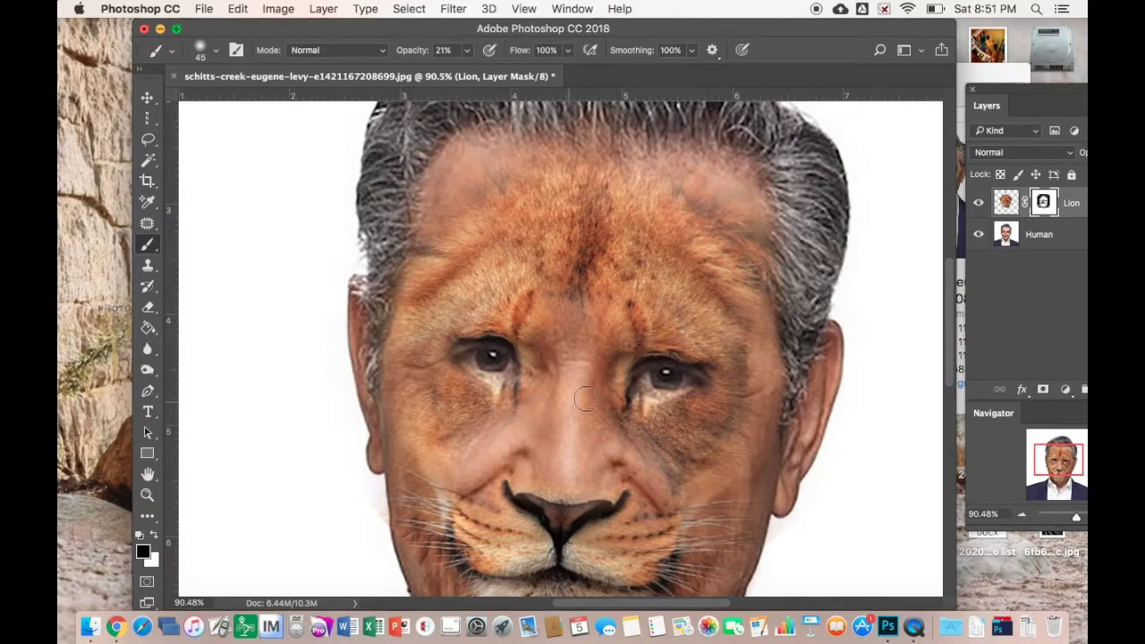
{"action": "left_click", "coordinate": [624, 403]}
Enlarge the brush to 175 px and paint black on the Lion mask below the eyes to reveal the man's cheeks.
{"action": "key", "text": "bracketright"}
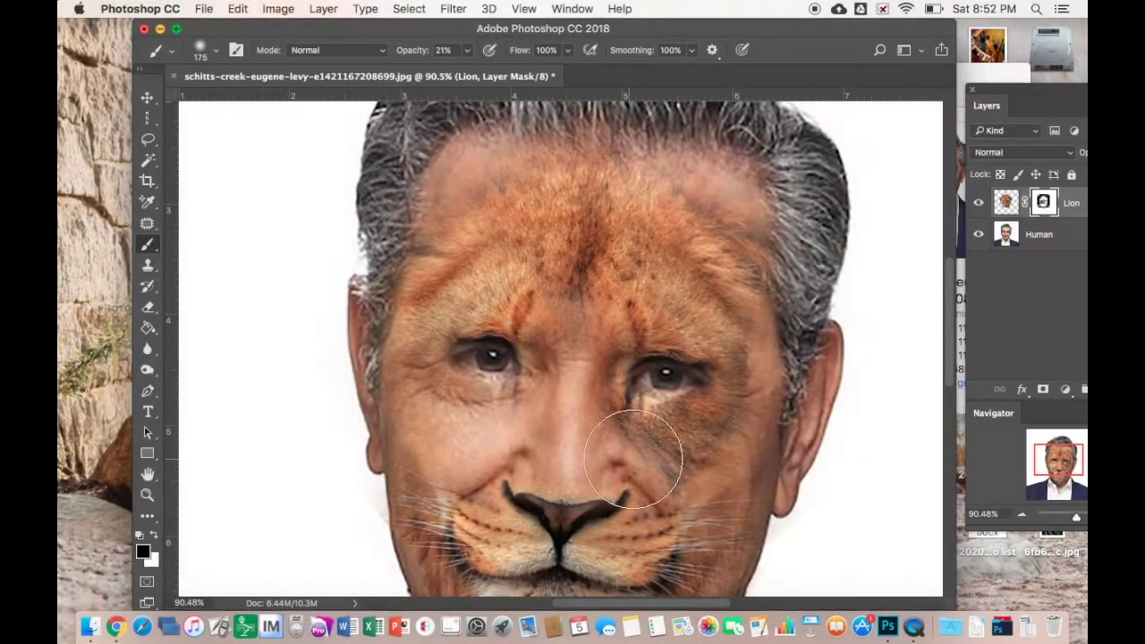
{"action": "left_click", "coordinate": [676, 448]}
{"action": "left_click", "coordinate": [685, 468]}
{"action": "left_click", "coordinate": [736, 423]}
{"action": "left_click", "coordinate": [720, 413]}
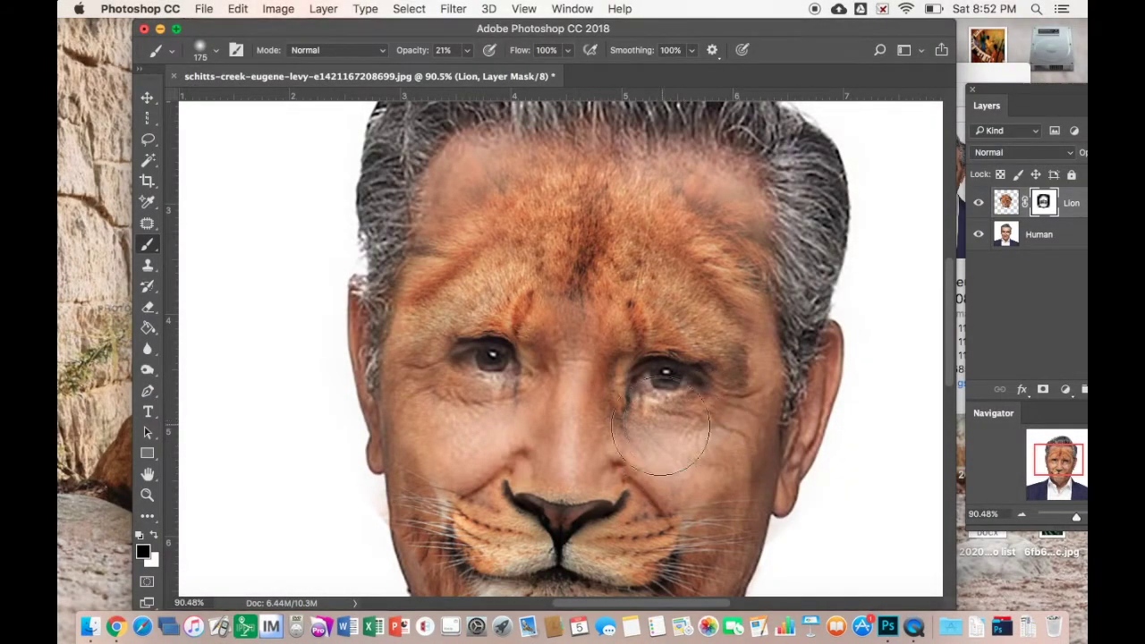
{"action": "mouse_move", "coordinate": [660, 426]}
{"action": "left_mouse_down"}
{"action": "mouse_move", "coordinate": [622, 411]}
{"action": "mouse_move", "coordinate": [609, 366]}
{"action": "mouse_move", "coordinate": [562, 330]}
{"action": "mouse_move", "coordinate": [605, 321]}
{"action": "mouse_move", "coordinate": [552, 360]}
{"action": "mouse_move", "coordinate": [543, 409]}
{"action": "left_mouse_up"}
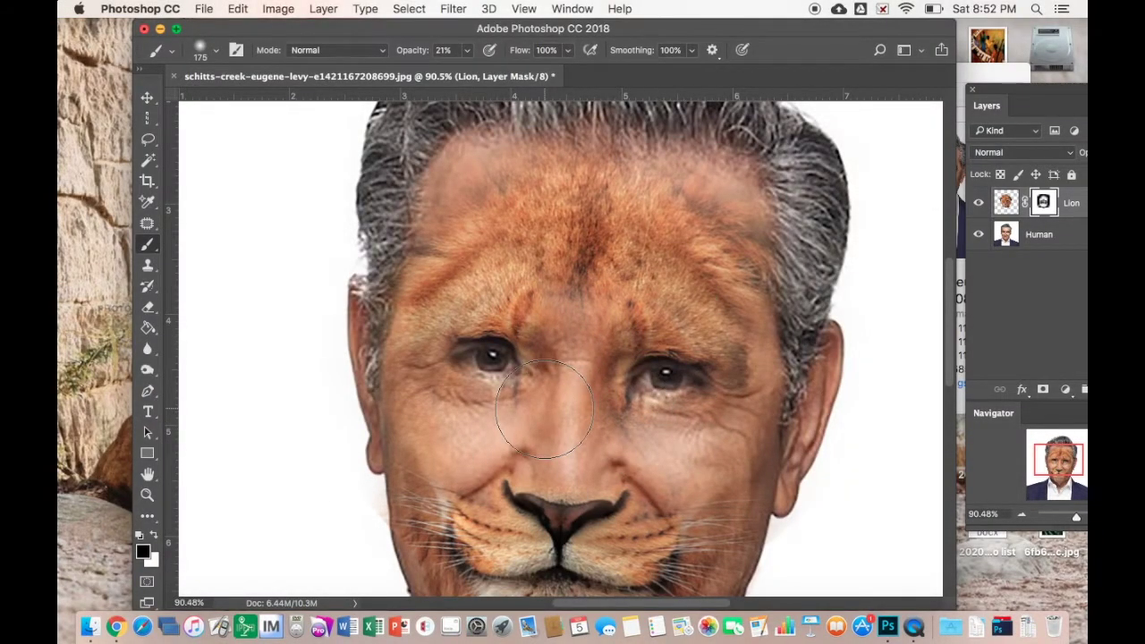
Paint black on the Lion mask down both outer cheeks and the jaw to fade the fur and long whiskers into skin.
{"action": "left_click_drag", "start_coordinate": [1076, 516], "coordinate": [1076, 518]}
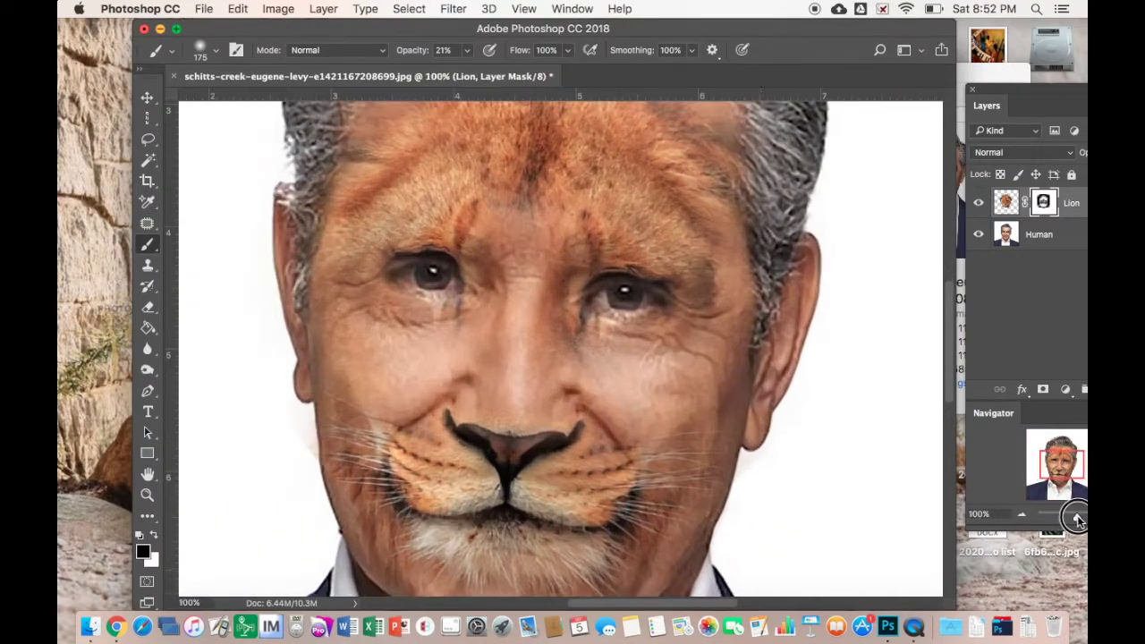
{"action": "left_click", "coordinate": [324, 365]}
{"action": "left_click", "coordinate": [335, 460]}
{"action": "mouse_move", "coordinate": [686, 449]}
{"action": "left_mouse_down"}
{"action": "mouse_move", "coordinate": [699, 380]}
{"action": "mouse_move", "coordinate": [696, 493]}
{"action": "left_mouse_up"}
Paint white on the Lion mask around the right eye's outer corner and between the eyes to restore the lion fur.
{"action": "left_click", "coordinate": [696, 278]}
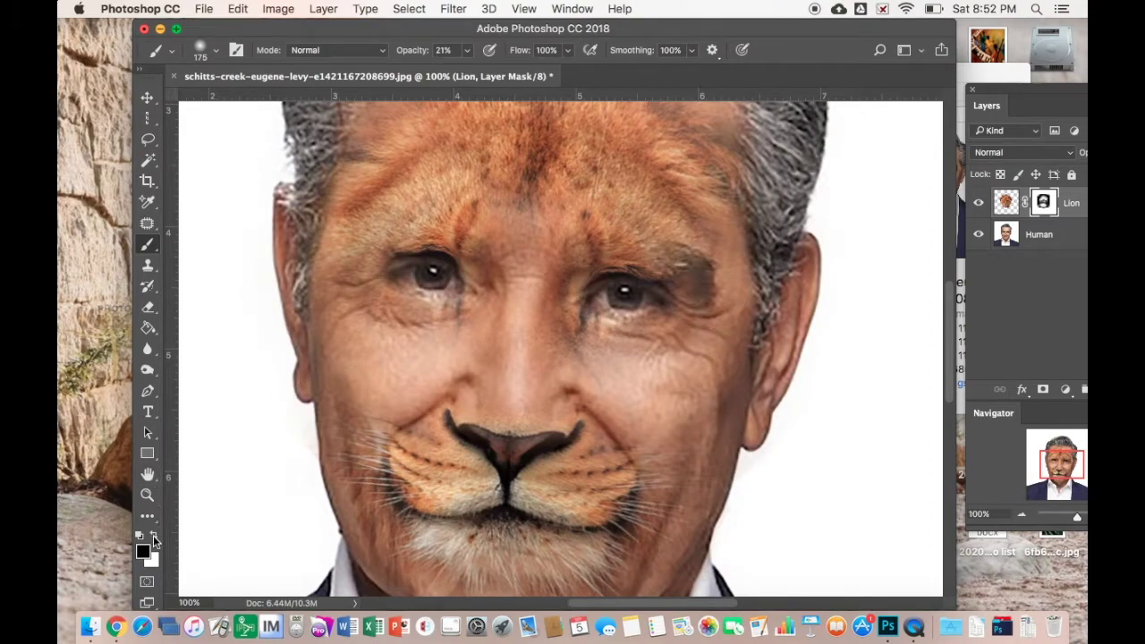
{"action": "left_click", "coordinate": [689, 274]}
{"action": "left_click", "coordinate": [674, 272]}
{"action": "left_click", "coordinate": [699, 290]}
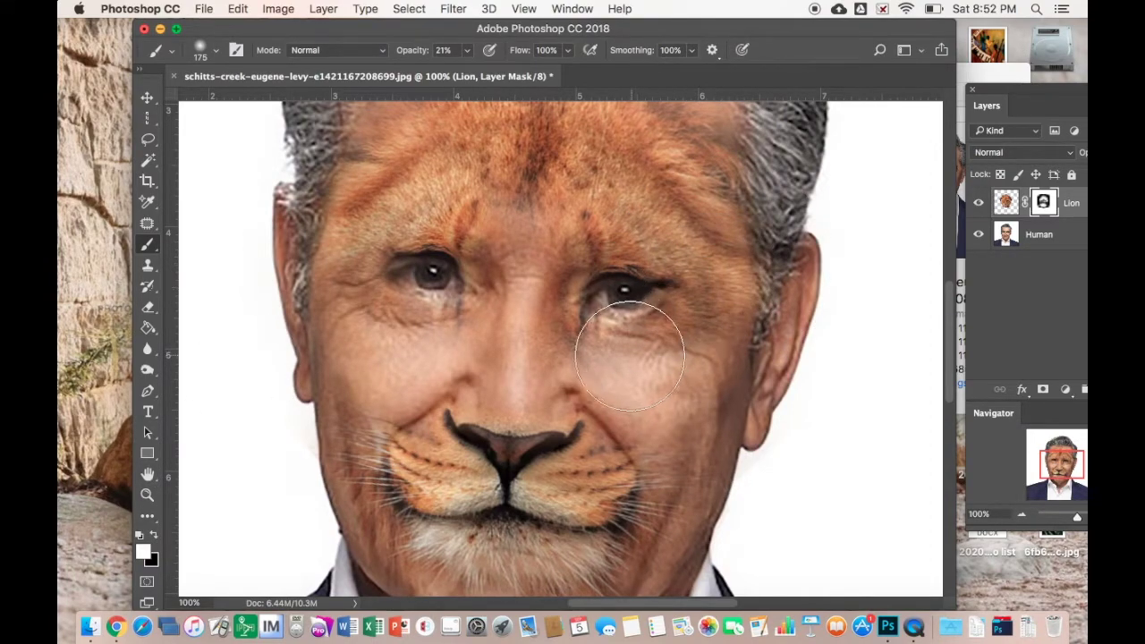
{"action": "left_click", "coordinate": [633, 358]}
{"action": "left_click", "coordinate": [518, 267]}
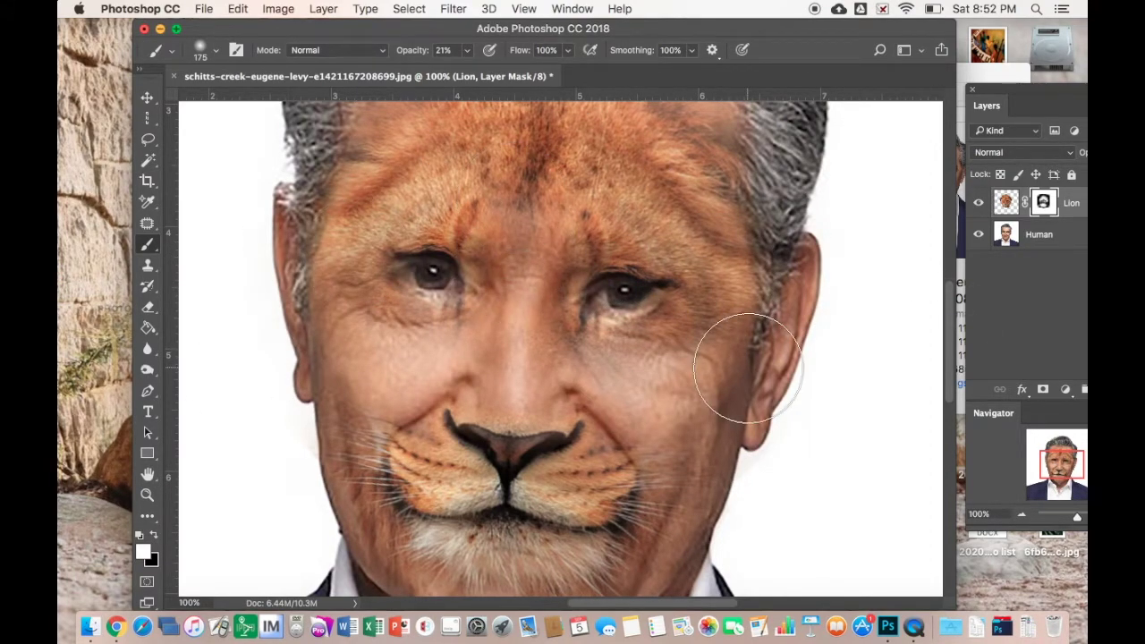
Paint black on the Lion mask at the forehead's left edge with an 80 px brush, and check by briefly hiding both layers.
{"action": "left_click", "coordinate": [154, 541]}
{"action": "key", "text": "bracketleft"}
{"action": "key", "text": "bracketleft"}
{"action": "key", "text": "bracketleft"}
{"action": "key", "text": "bracketleft"}
{"action": "key", "text": "bracketleft"}
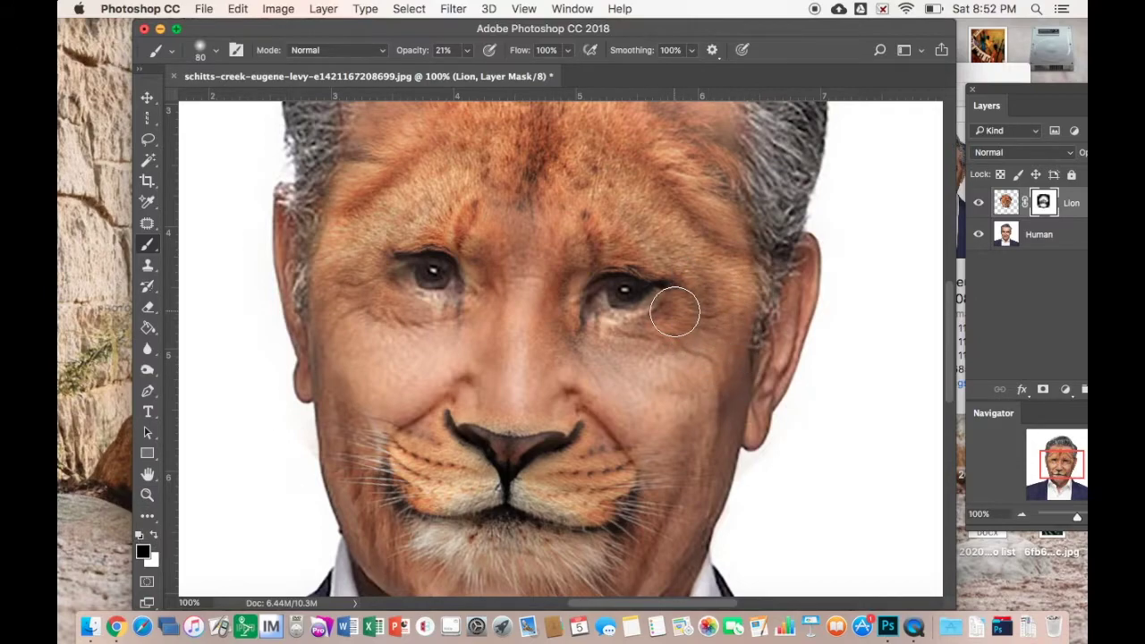
{"action": "left_click_drag", "start_coordinate": [1055, 465], "coordinate": [1051, 446]}
{"action": "mouse_move", "coordinate": [491, 391]}
{"action": "left_mouse_down"}
{"action": "mouse_move", "coordinate": [516, 378]}
{"action": "mouse_move", "coordinate": [450, 398]}
{"action": "mouse_move", "coordinate": [410, 464]}
{"action": "left_mouse_up"}
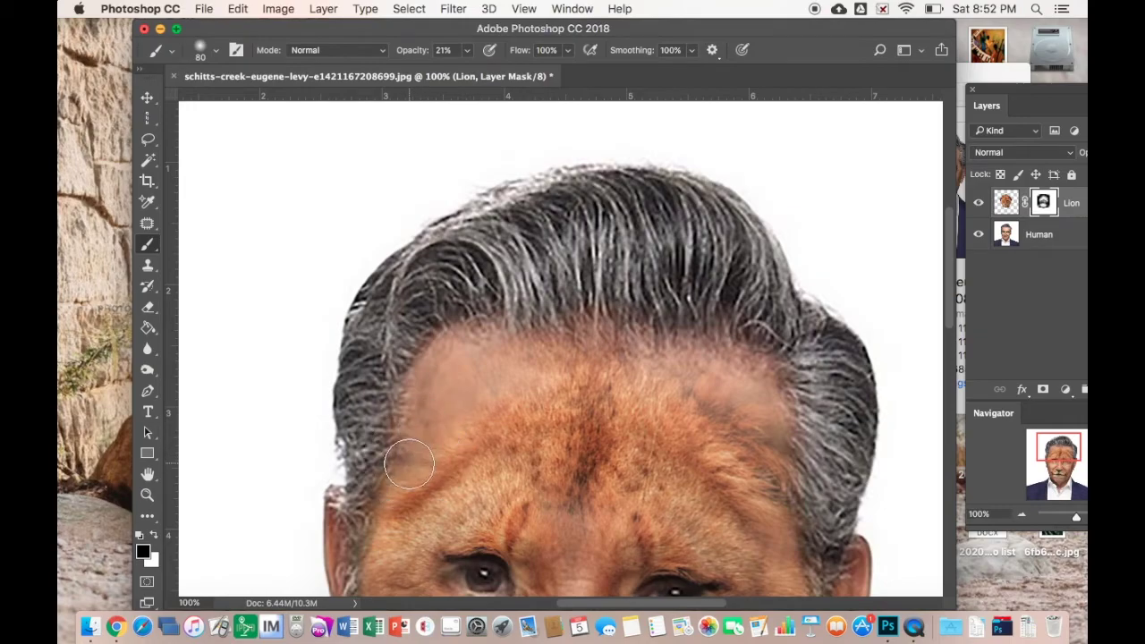
{"action": "left_click", "coordinate": [978, 203]}
{"action": "left_click", "coordinate": [978, 234]}
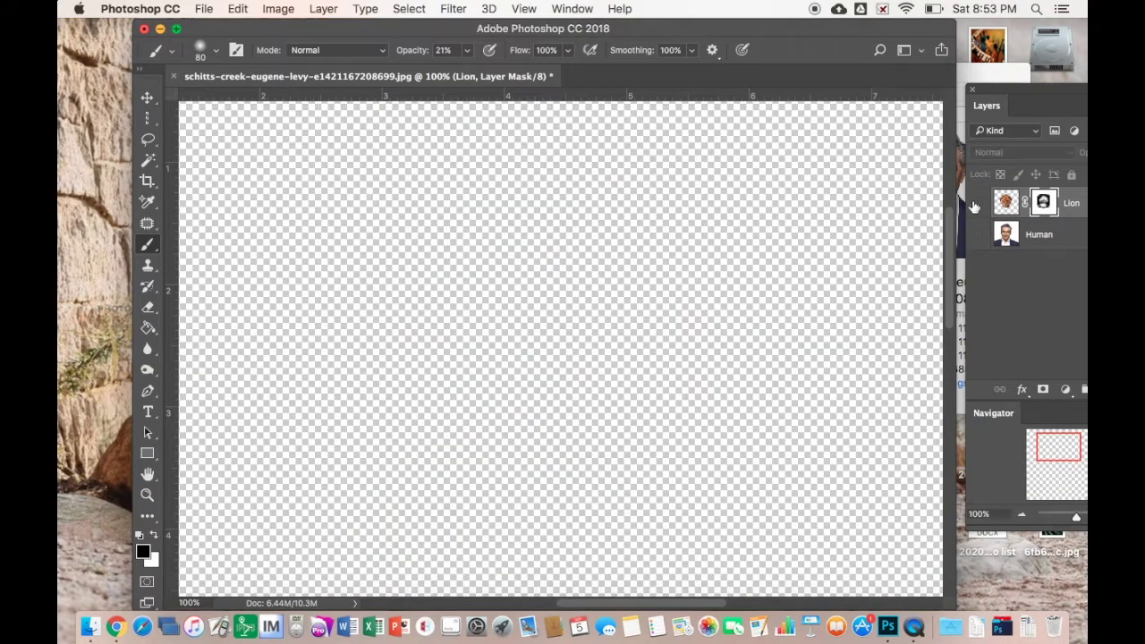
{"action": "left_click", "coordinate": [978, 203]}
{"action": "left_click", "coordinate": [978, 234]}
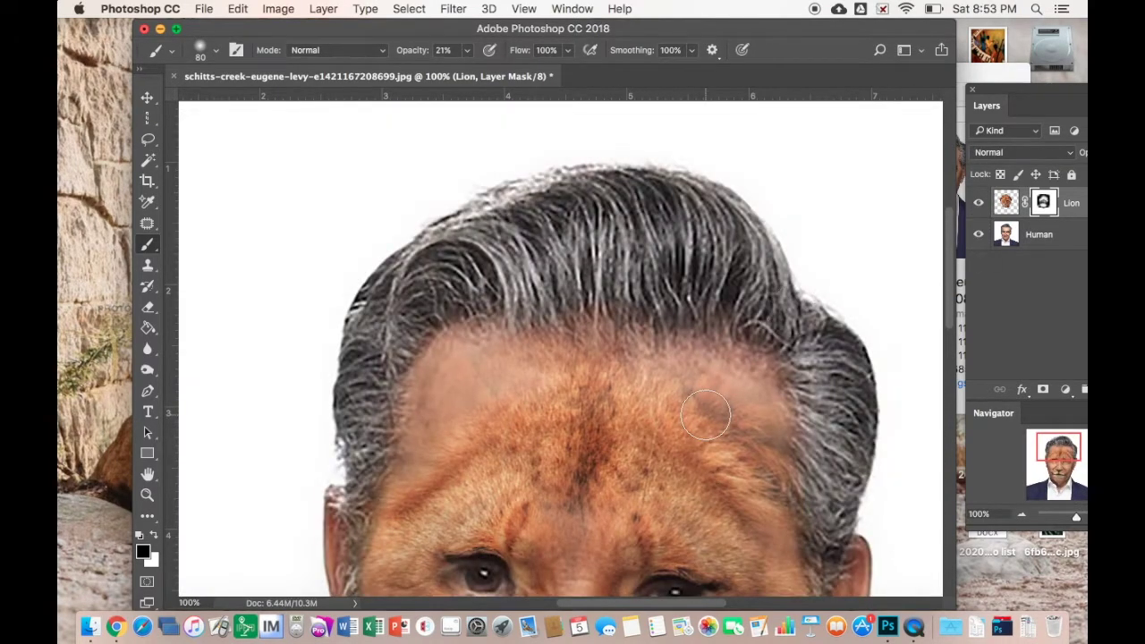
Enlarge the brush to 200 px and paint black on the Lion mask across the upper forehead to reveal the man's skin.
{"action": "key", "text": "bracketright"}
{"action": "key", "text": "bracketright"}
{"action": "key", "text": "bracketright"}
{"action": "key", "text": "bracketright"}
{"action": "key", "text": "bracketright"}
{"action": "key", "text": "bracketright"}
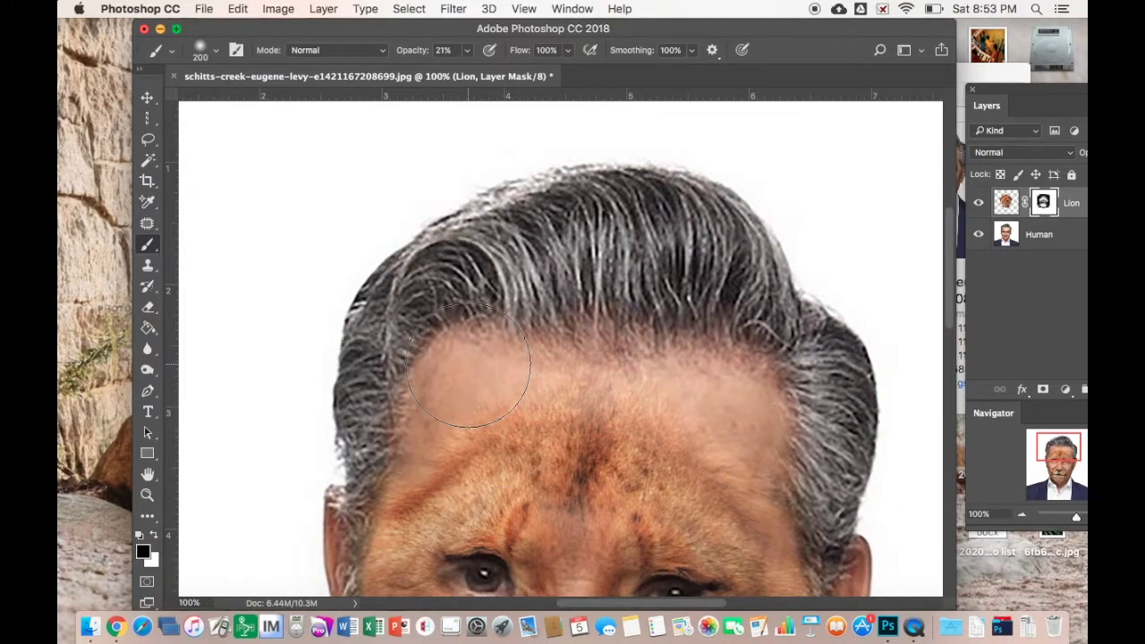
{"action": "mouse_move", "coordinate": [468, 364]}
{"action": "left_mouse_down"}
{"action": "mouse_move", "coordinate": [398, 457]}
{"action": "mouse_move", "coordinate": [379, 511]}
{"action": "mouse_move", "coordinate": [606, 377]}
{"action": "mouse_move", "coordinate": [597, 414]}
{"action": "mouse_move", "coordinate": [707, 443]}
{"action": "left_mouse_up"}
Reduce the brush to 125 px and paint white on the Lion mask over the left brow and temple to restore the fur.
{"action": "left_click_drag", "start_coordinate": [1057, 453], "coordinate": [1052, 465]}
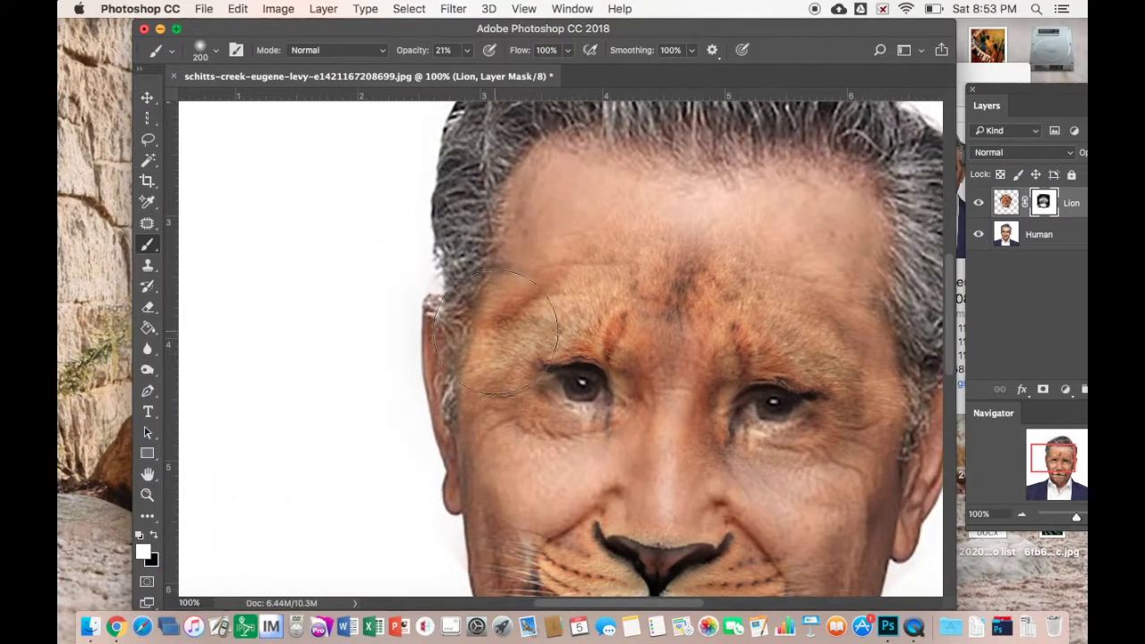
{"action": "key", "text": "bracketleft"}
{"action": "key", "text": "bracketleft"}
{"action": "key", "text": "bracketleft"}
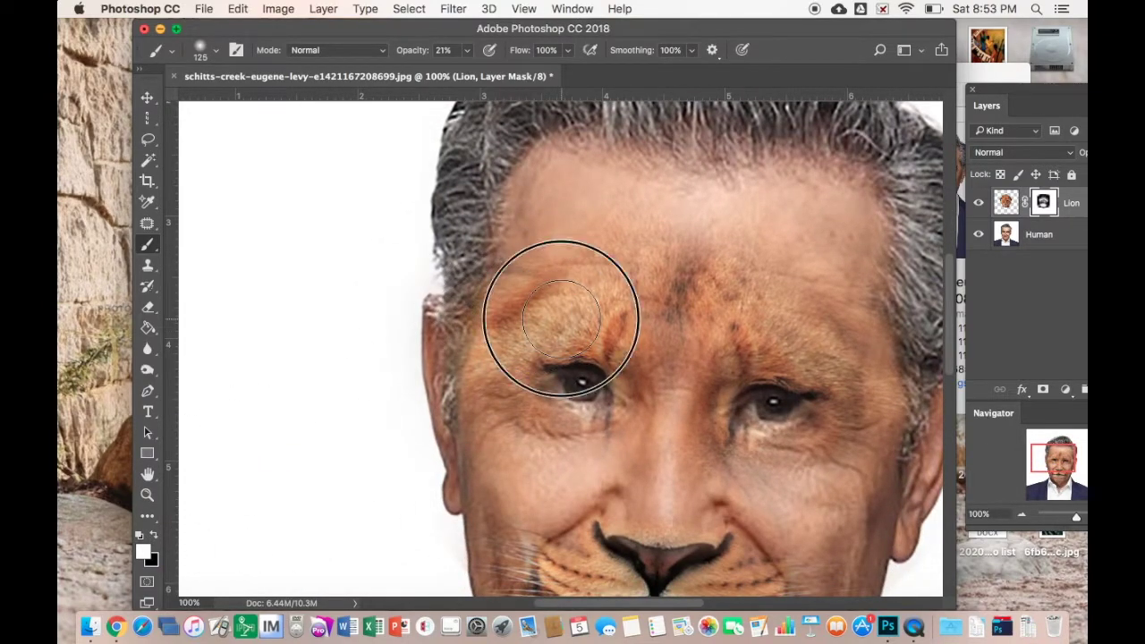
{"action": "left_click_drag", "start_coordinate": [562, 319], "coordinate": [482, 338]}
Restore fur over the right brow by painting white on the Lion mask, and clear the forehead above the brows with black.
{"action": "left_click", "coordinate": [154, 535]}
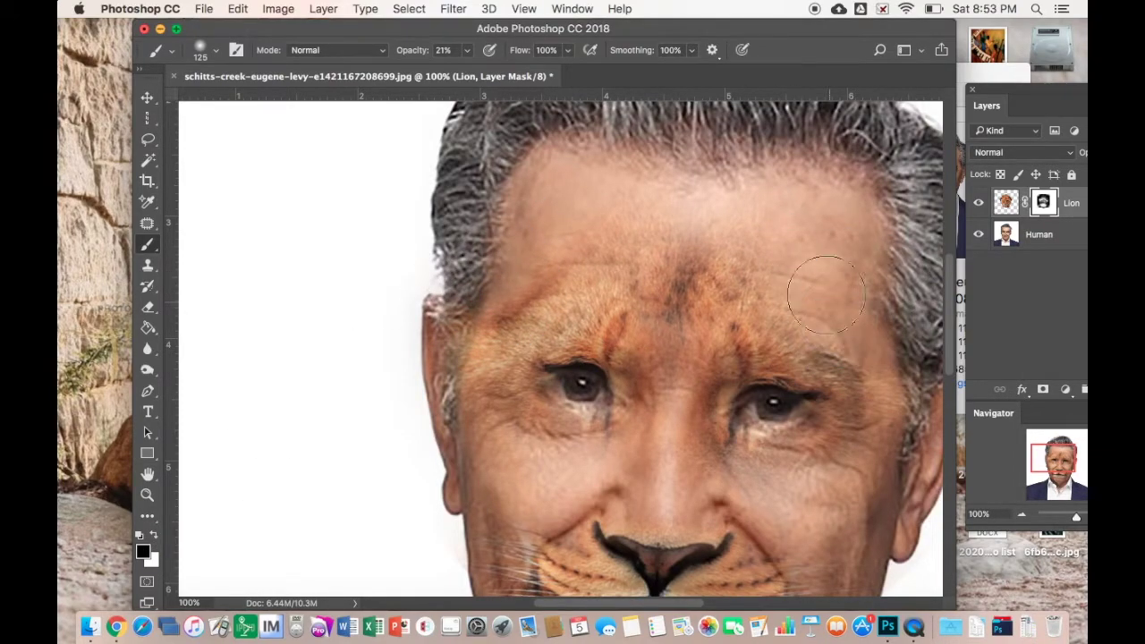
{"action": "key", "text": "x"}
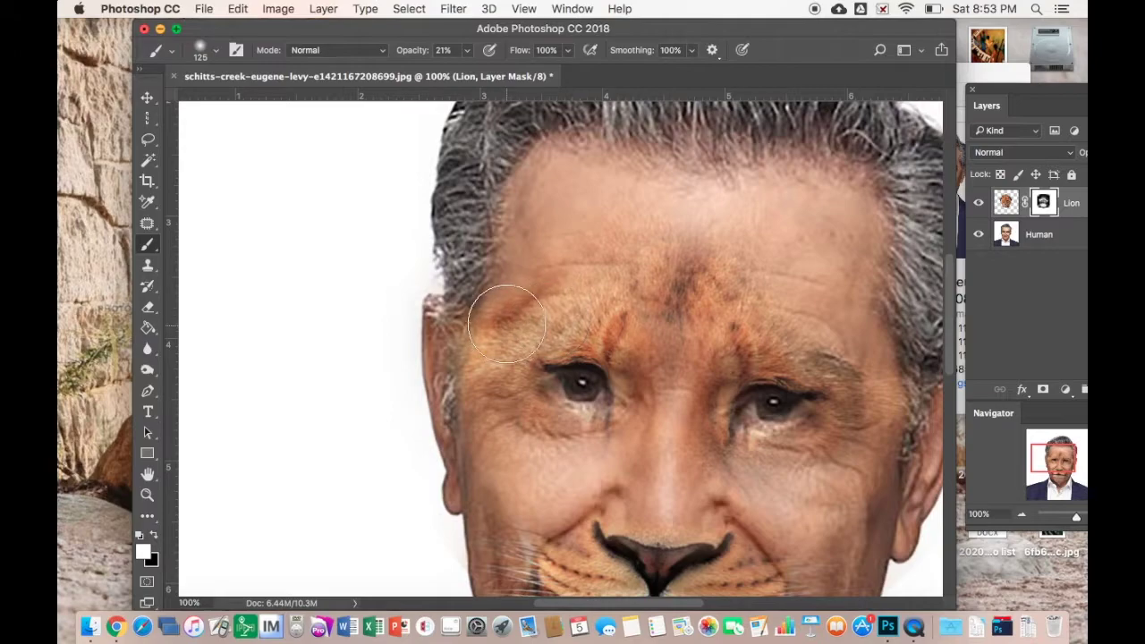
{"action": "mouse_move", "coordinate": [830, 345]}
{"action": "left_mouse_down"}
{"action": "mouse_move", "coordinate": [859, 415]}
{"action": "mouse_move", "coordinate": [809, 344]}
{"action": "left_mouse_up"}
{"action": "mouse_move", "coordinate": [685, 238]}
{"action": "left_mouse_down"}
{"action": "mouse_move", "coordinate": [715, 256]}
{"action": "mouse_move", "coordinate": [695, 268]}
{"action": "left_mouse_up"}
{"action": "left_click_drag", "start_coordinate": [593, 253], "coordinate": [574, 263]}
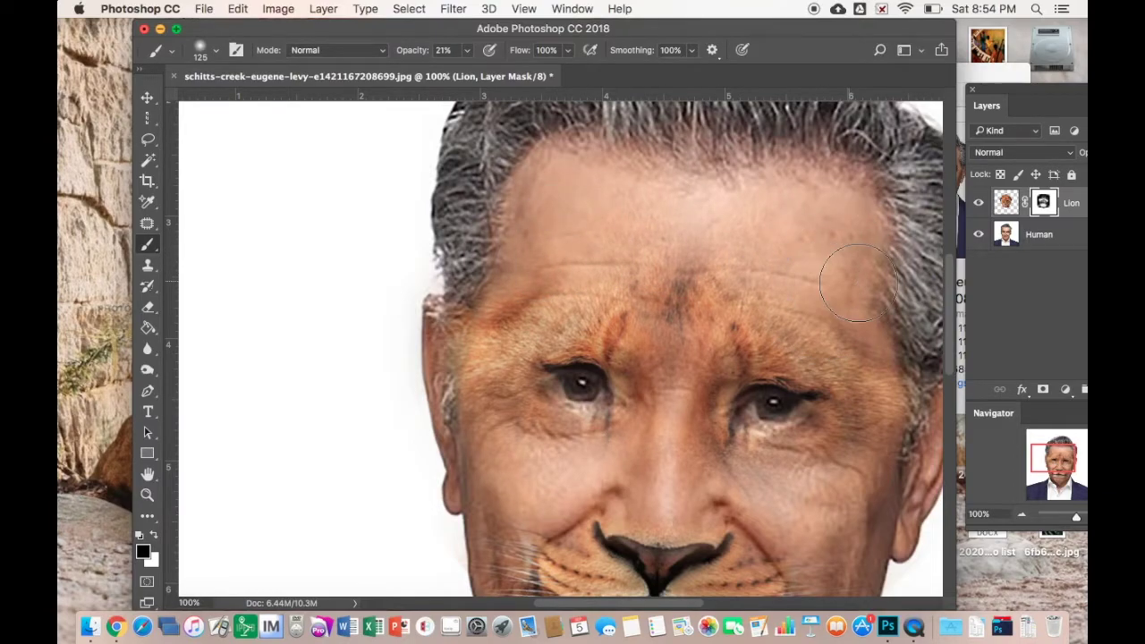
Paint black at 125 px on the Lion mask under the eyes and along both sides of the muzzle to blend into the skin.
{"action": "mouse_move", "coordinate": [843, 447]}
{"action": "left_mouse_down"}
{"action": "mouse_move", "coordinate": [820, 445]}
{"action": "mouse_move", "coordinate": [778, 470]}
{"action": "left_mouse_up"}
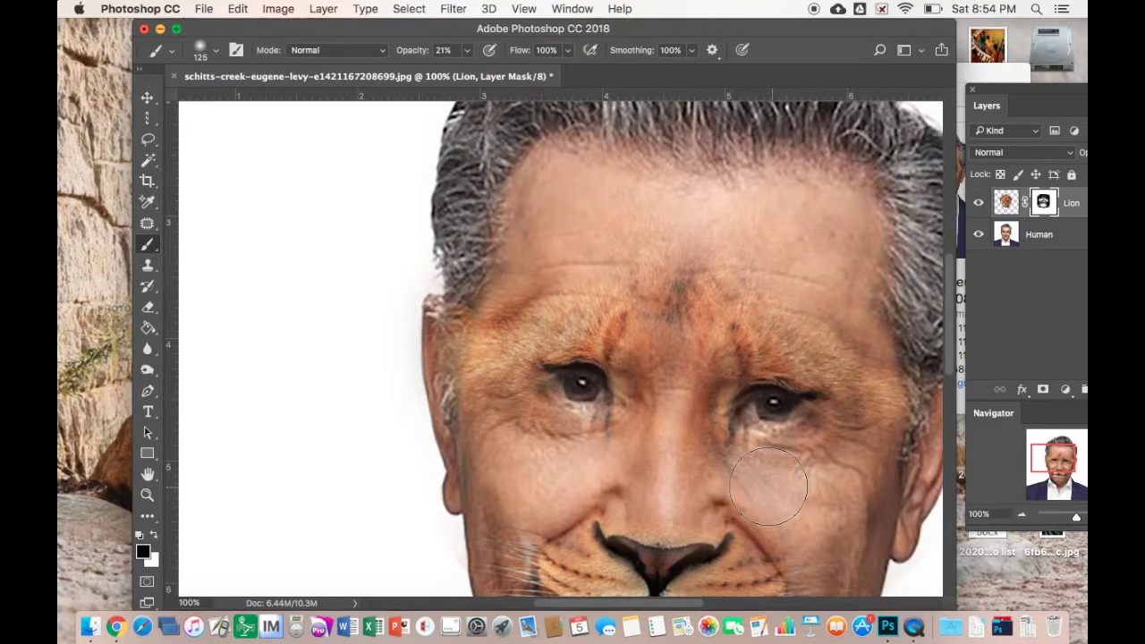
{"action": "left_click", "coordinate": [627, 432]}
{"action": "left_click_drag", "start_coordinate": [1062, 468], "coordinate": [1063, 475]}
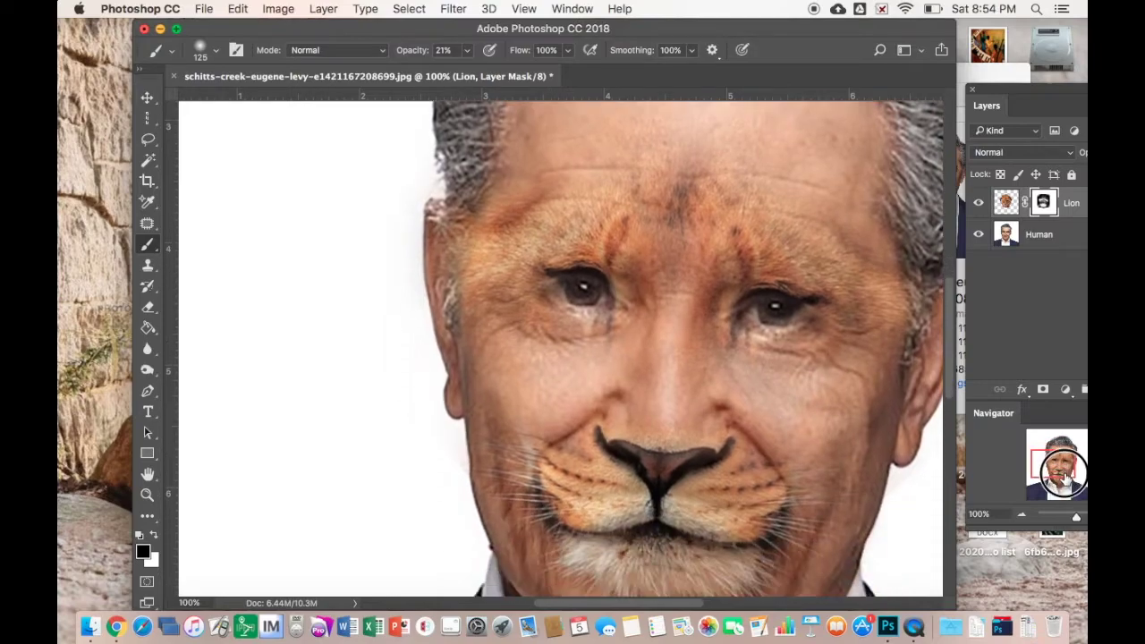
{"action": "left_click", "coordinate": [1062, 479]}
{"action": "left_click", "coordinate": [506, 323]}
{"action": "left_click", "coordinate": [506, 308]}
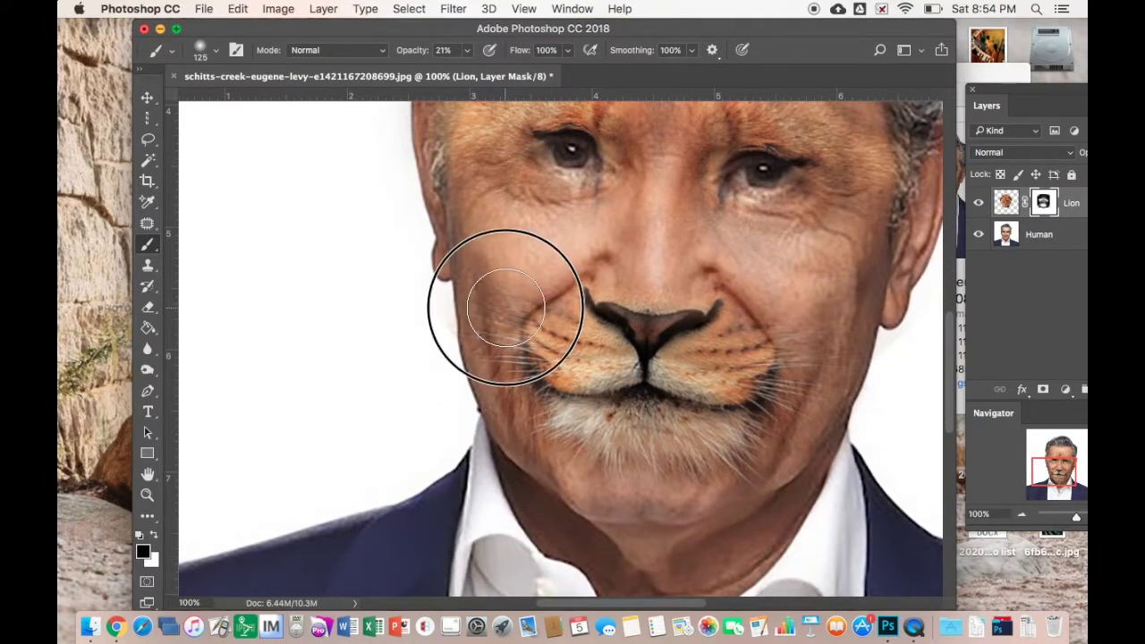
{"action": "left_click", "coordinate": [510, 371]}
{"action": "left_click", "coordinate": [776, 374]}
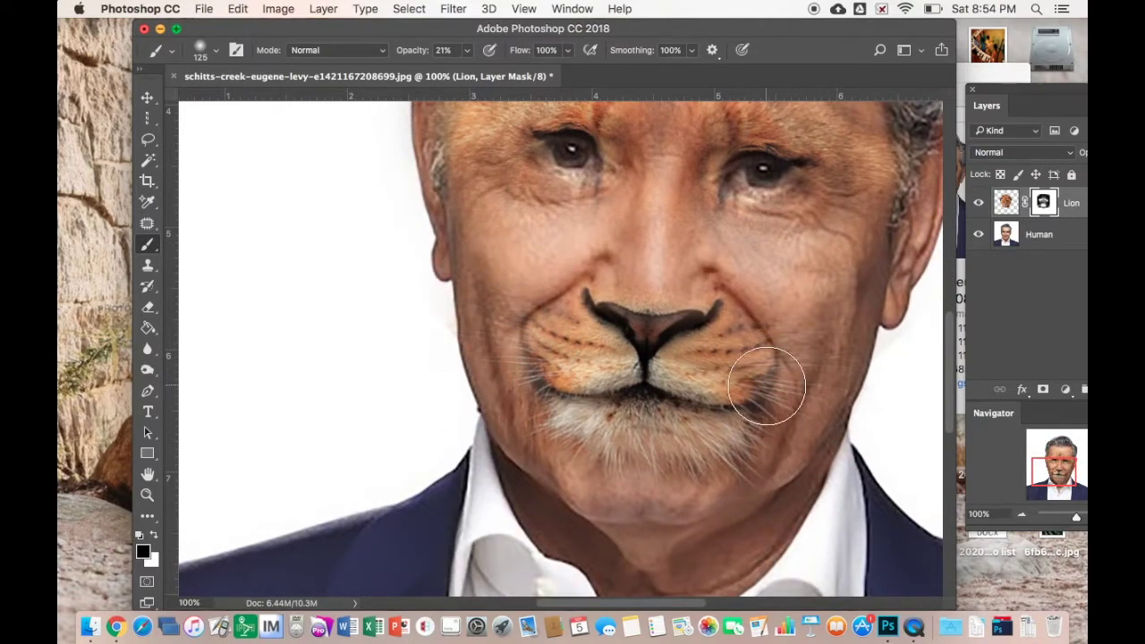
{"action": "left_click", "coordinate": [762, 391]}
{"action": "left_click", "coordinate": [764, 407]}
{"action": "left_click", "coordinate": [506, 407]}
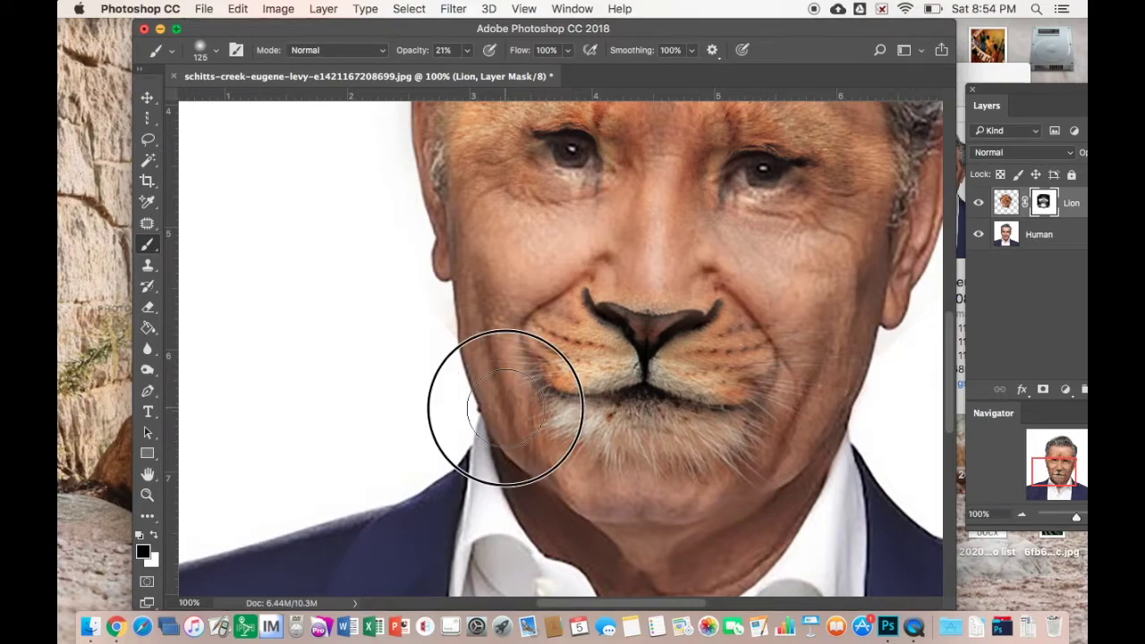
{"action": "left_click", "coordinate": [790, 436]}
Reduce the brush to 45 px and paint white on the Lion mask at both mouth corners to restore the dark muzzle edges.
{"action": "key", "text": "x"}
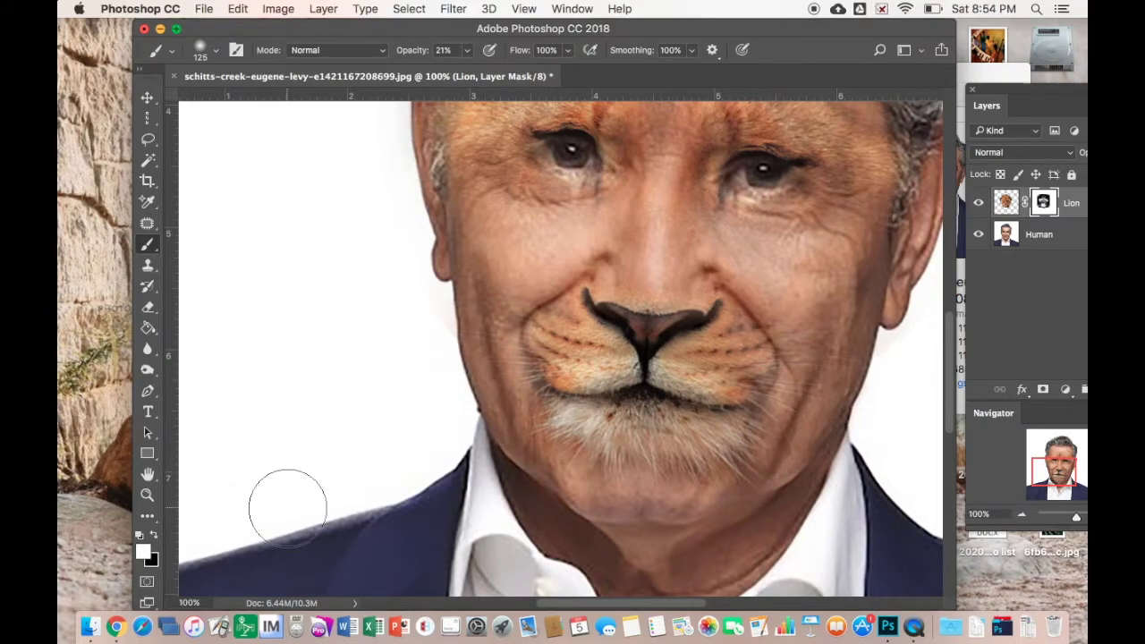
{"action": "key", "text": "bracketright"}
{"action": "key", "text": "bracketleft"}
{"action": "key", "text": "bracketleft"}
{"action": "key", "text": "bracketleft"}
{"action": "key", "text": "bracketleft"}
{"action": "key", "text": "bracketleft"}
{"action": "key", "text": "bracketleft"}
{"action": "key", "text": "bracketleft"}
{"action": "key", "text": "bracketleft"}
{"action": "left_click", "coordinate": [764, 376]}
{"action": "left_click", "coordinate": [751, 391]}
{"action": "left_click", "coordinate": [765, 364]}
{"action": "mouse_move", "coordinate": [765, 364]}
{"action": "left_mouse_down"}
{"action": "mouse_move", "coordinate": [772, 352]}
{"action": "mouse_move", "coordinate": [743, 411]}
{"action": "left_mouse_up"}
{"action": "left_click_drag", "start_coordinate": [543, 378], "coordinate": [527, 335]}
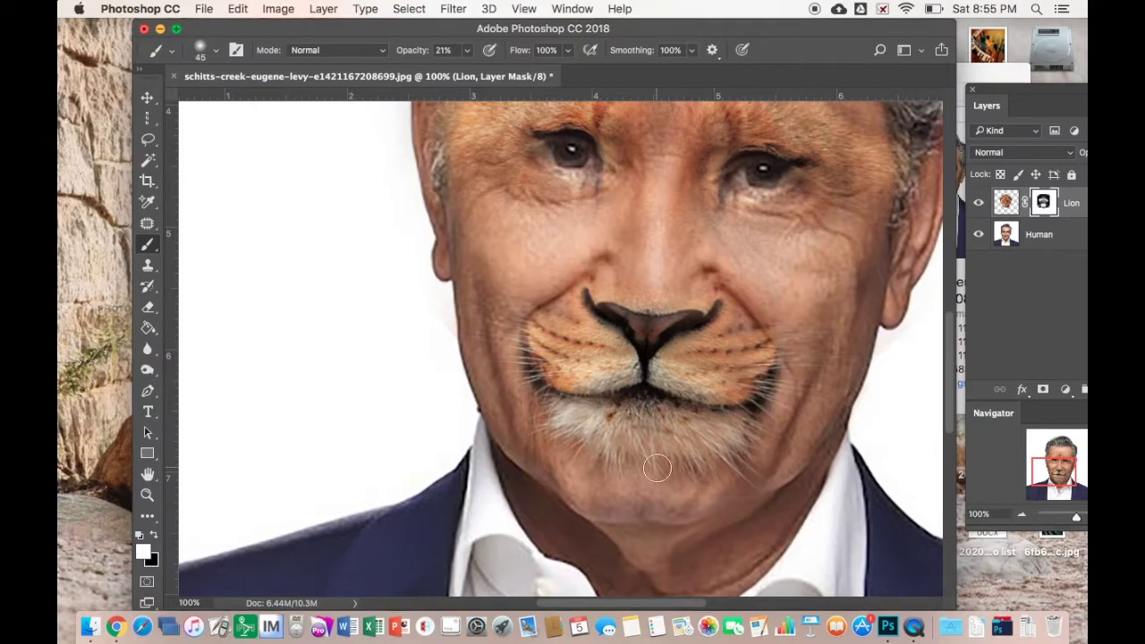
Paint white on the Lion mask along the muzzle's side and lower edges to bring back whisker and fur detail.
{"action": "left_click_drag", "start_coordinate": [1059, 520], "coordinate": [1070, 519]}
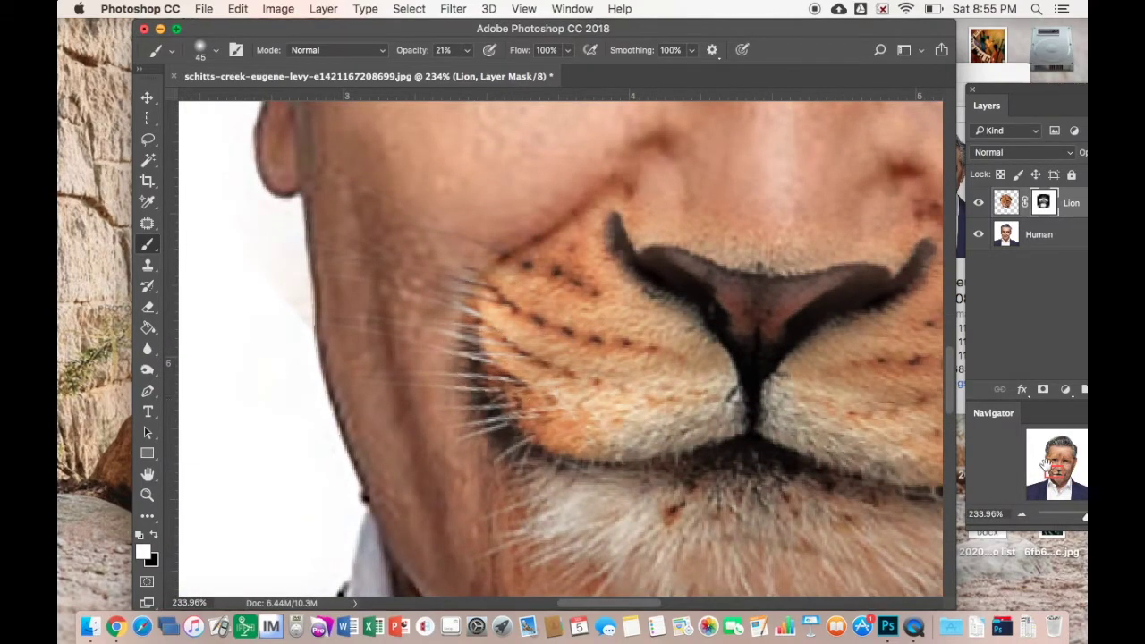
{"action": "scroll", "coordinate": [625, 358], "scroll_direction": "right", "scroll_amount": 5}
{"action": "mouse_move", "coordinate": [696, 298]}
{"action": "left_mouse_down"}
{"action": "mouse_move", "coordinate": [728, 368]}
{"action": "mouse_move", "coordinate": [715, 368]}
{"action": "left_mouse_up"}
{"action": "mouse_move", "coordinate": [569, 358]}
{"action": "left_mouse_down"}
{"action": "mouse_move", "coordinate": [731, 436]}
{"action": "mouse_move", "coordinate": [507, 426]}
{"action": "left_mouse_up"}
{"action": "key", "text": "bracketleft"}
{"action": "key", "text": "bracketleft"}
{"action": "key", "text": "bracketleft"}
{"action": "key", "text": "bracketleft"}
{"action": "key", "text": "bracketleft"}
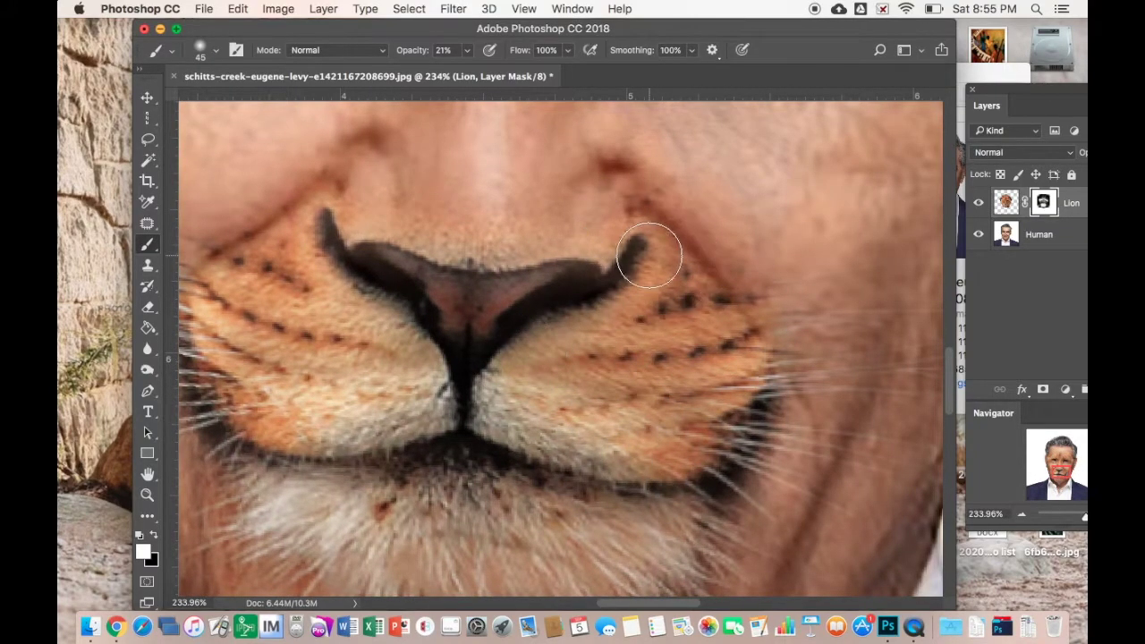
{"action": "left_click_drag", "start_coordinate": [1083, 518], "coordinate": [1073, 521]}
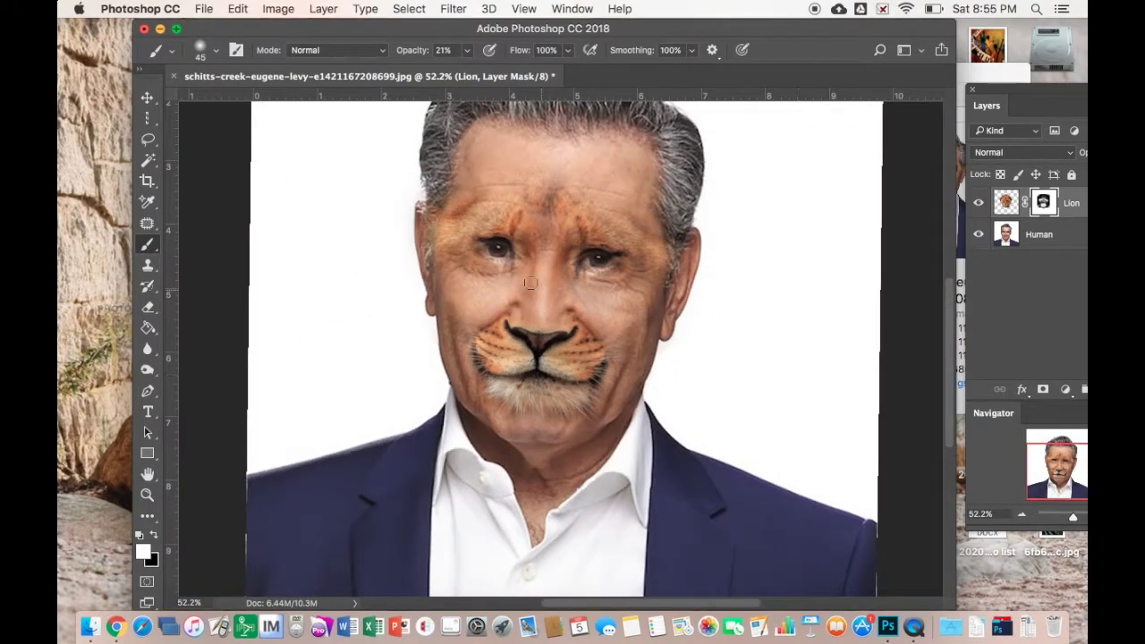
Enlarge the brush to 90 px and paint black on the Lion mask to remove the dark tear mark under the portrait's left-hand eye.
{"action": "left_click_drag", "start_coordinate": [1074, 521], "coordinate": [1080, 518]}
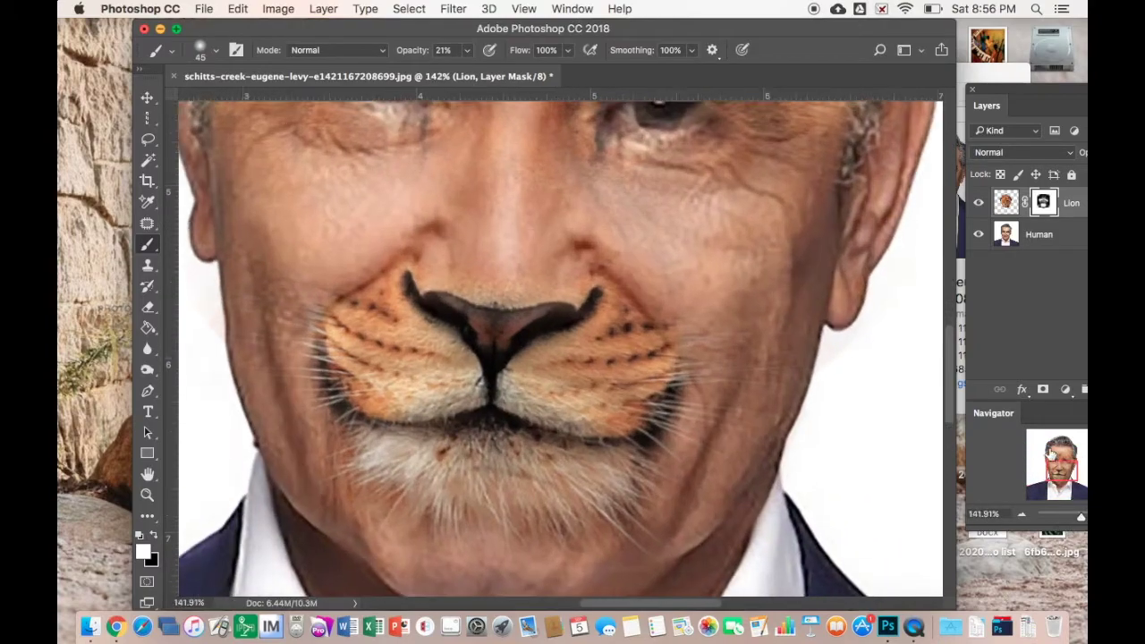
{"action": "left_click_drag", "start_coordinate": [1051, 456], "coordinate": [1052, 459]}
{"action": "mouse_move", "coordinate": [423, 488]}
{"action": "left_mouse_down"}
{"action": "mouse_move", "coordinate": [639, 447]}
{"action": "mouse_move", "coordinate": [618, 370]}
{"action": "mouse_move", "coordinate": [555, 468]}
{"action": "mouse_move", "coordinate": [475, 468]}
{"action": "mouse_move", "coordinate": [448, 399]}
{"action": "left_mouse_up"}
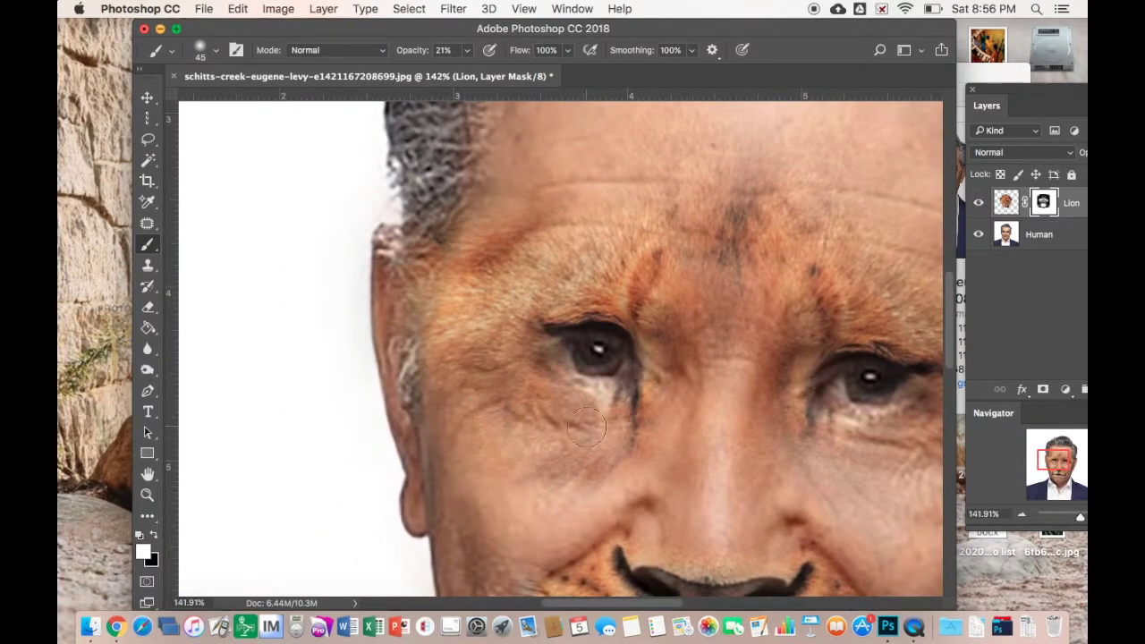
{"action": "mouse_move", "coordinate": [1079, 518]}
{"action": "left_mouse_down"}
{"action": "mouse_move", "coordinate": [1071, 520]}
{"action": "mouse_move", "coordinate": [1084, 517]}
{"action": "left_mouse_up"}
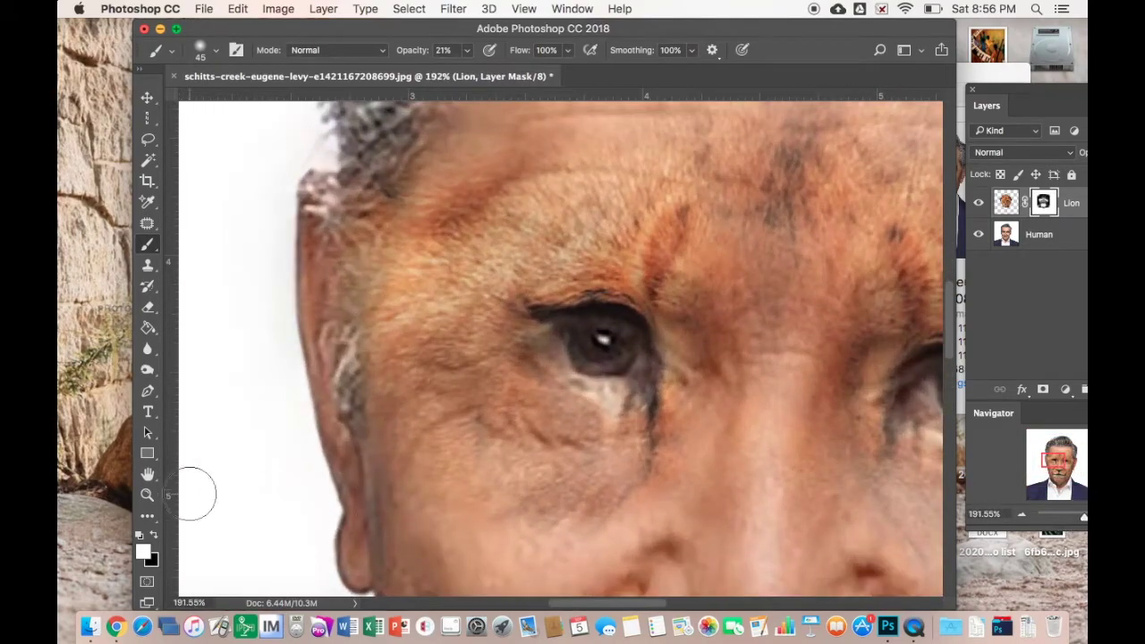
{"action": "mouse_move", "coordinate": [599, 475]}
{"action": "left_mouse_down"}
{"action": "mouse_move", "coordinate": [642, 437]}
{"action": "mouse_move", "coordinate": [584, 436]}
{"action": "mouse_move", "coordinate": [538, 524]}
{"action": "left_mouse_up"}
{"action": "mouse_move", "coordinate": [638, 455]}
{"action": "left_mouse_down"}
{"action": "mouse_move", "coordinate": [511, 463]}
{"action": "mouse_move", "coordinate": [535, 464]}
{"action": "left_mouse_up"}
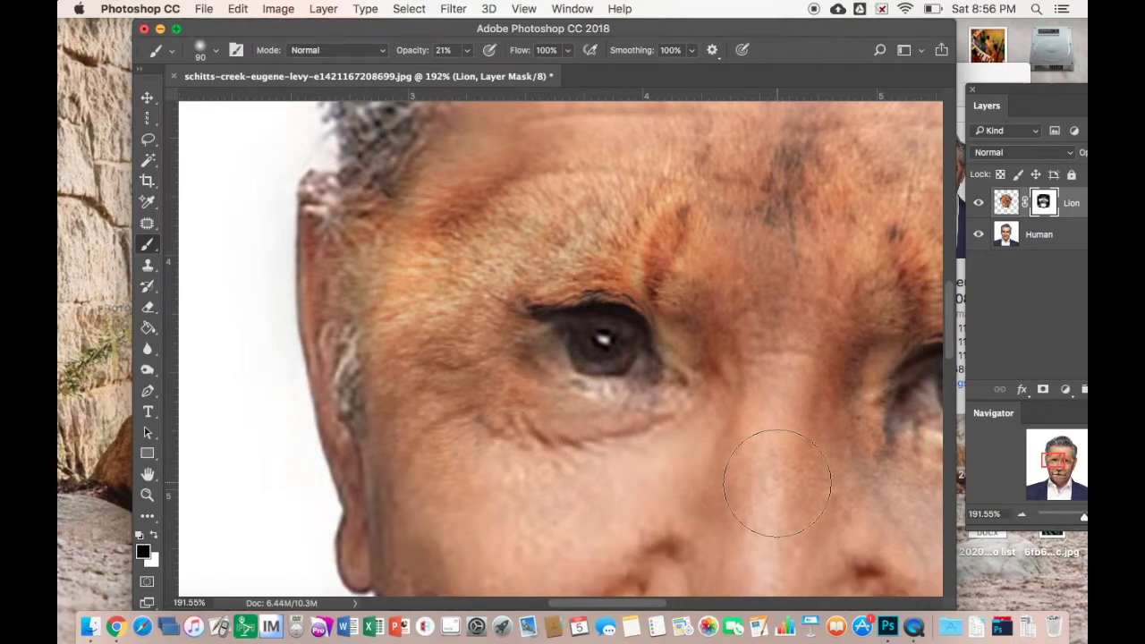
Paint black on the Lion mask under the right-hand eye and on both upper cheeks to clear the remaining dark fur marks.
{"action": "left_click_drag", "start_coordinate": [1048, 460], "coordinate": [1058, 462]}
{"action": "left_click", "coordinate": [563, 433]}
{"action": "left_click", "coordinate": [613, 510]}
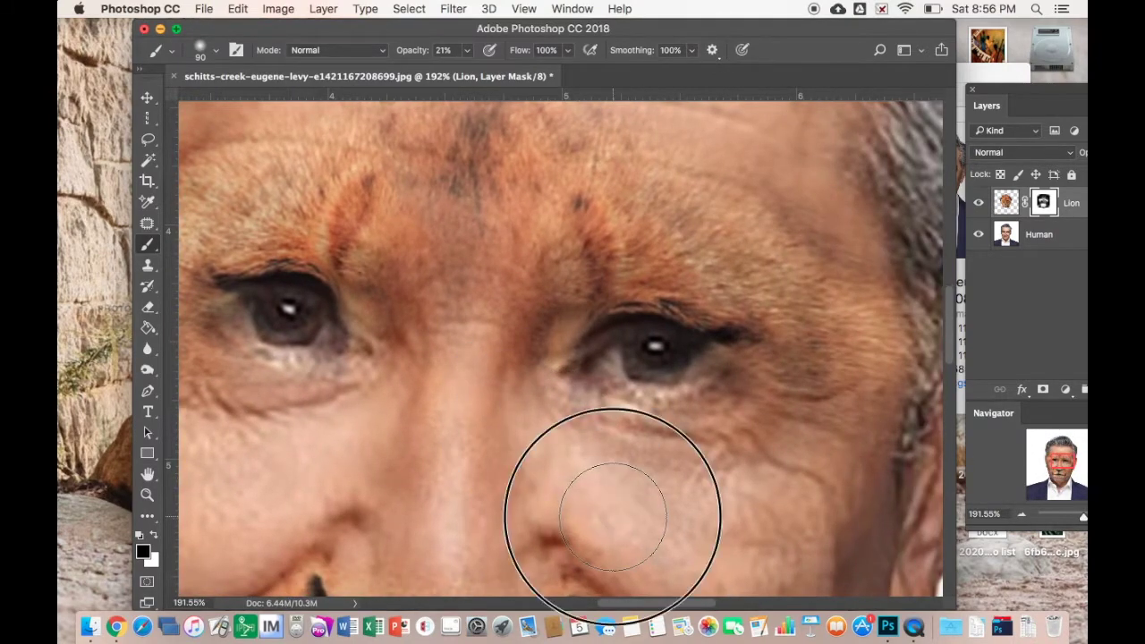
{"action": "left_click", "coordinate": [685, 521]}
{"action": "left_click", "coordinate": [253, 486]}
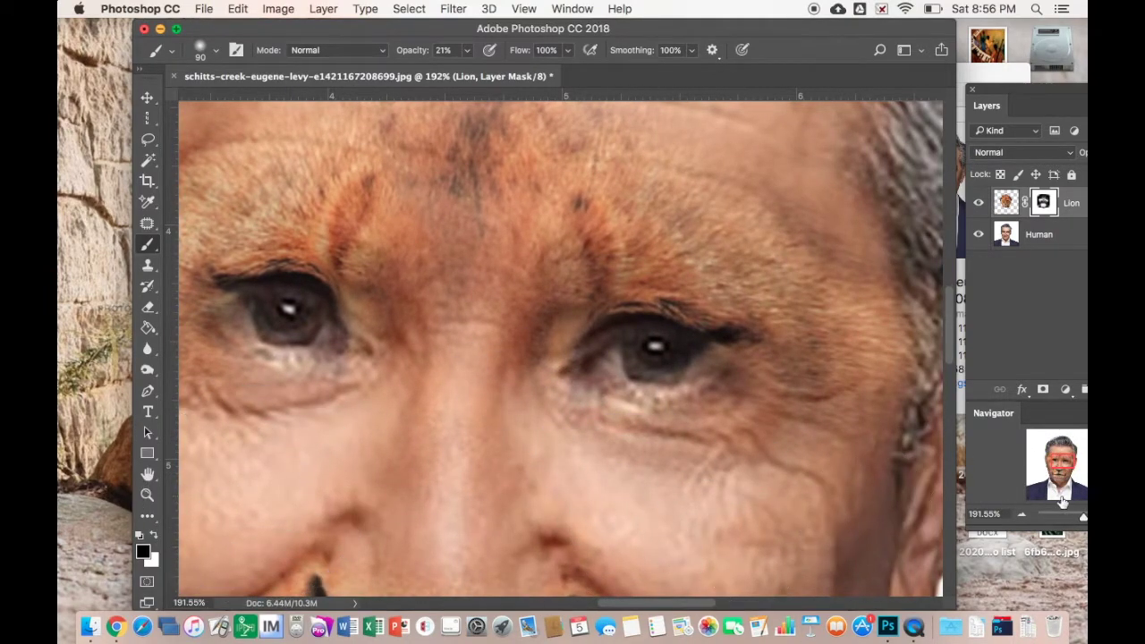
Paint white at 200 px on the Lion mask across the forehead, and fade the fur at the temples with black at 80 px.
{"action": "left_click_drag", "start_coordinate": [1078, 525], "coordinate": [1074, 518]}
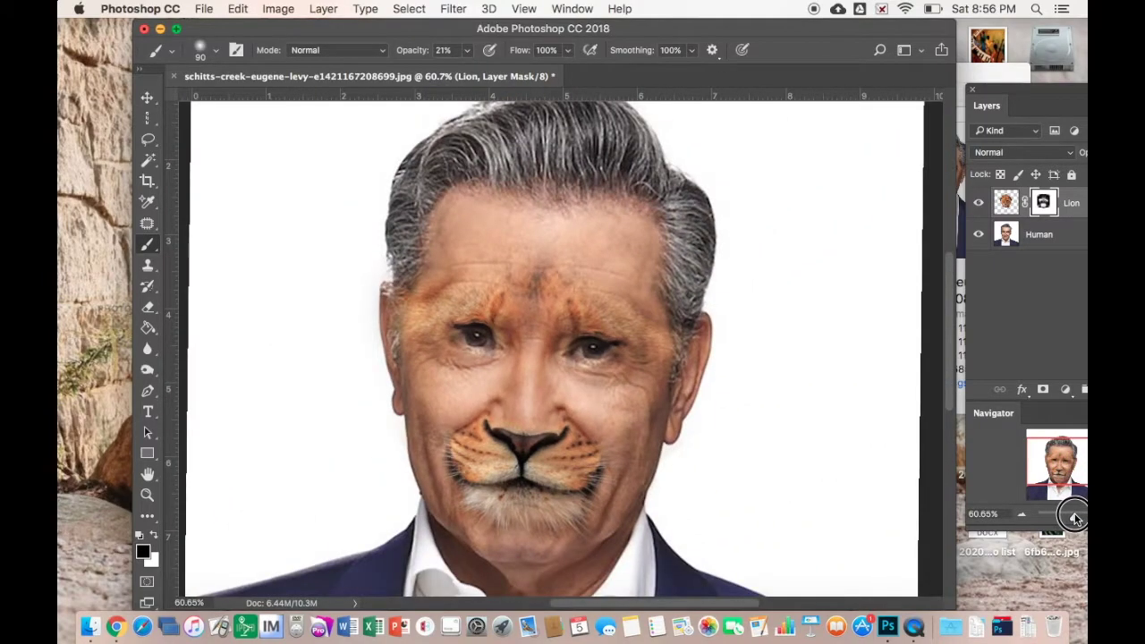
{"action": "mouse_move", "coordinate": [473, 291]}
{"action": "left_mouse_down"}
{"action": "mouse_move", "coordinate": [571, 272]}
{"action": "mouse_move", "coordinate": [606, 291]}
{"action": "mouse_move", "coordinate": [499, 266]}
{"action": "mouse_move", "coordinate": [499, 292]}
{"action": "mouse_move", "coordinate": [571, 262]}
{"action": "mouse_move", "coordinate": [605, 285]}
{"action": "mouse_move", "coordinate": [489, 243]}
{"action": "mouse_move", "coordinate": [598, 277]}
{"action": "left_mouse_up"}
{"action": "key", "text": "]"}
{"action": "key", "text": "]"}
{"action": "key", "text": "]"}
{"action": "key", "text": "]"}
{"action": "key", "text": "]"}
{"action": "key", "text": "]"}
{"action": "key", "text": "]"}
{"action": "key", "text": "["}
{"action": "key", "text": "["}
{"action": "key", "text": "["}
{"action": "key", "text": "["}
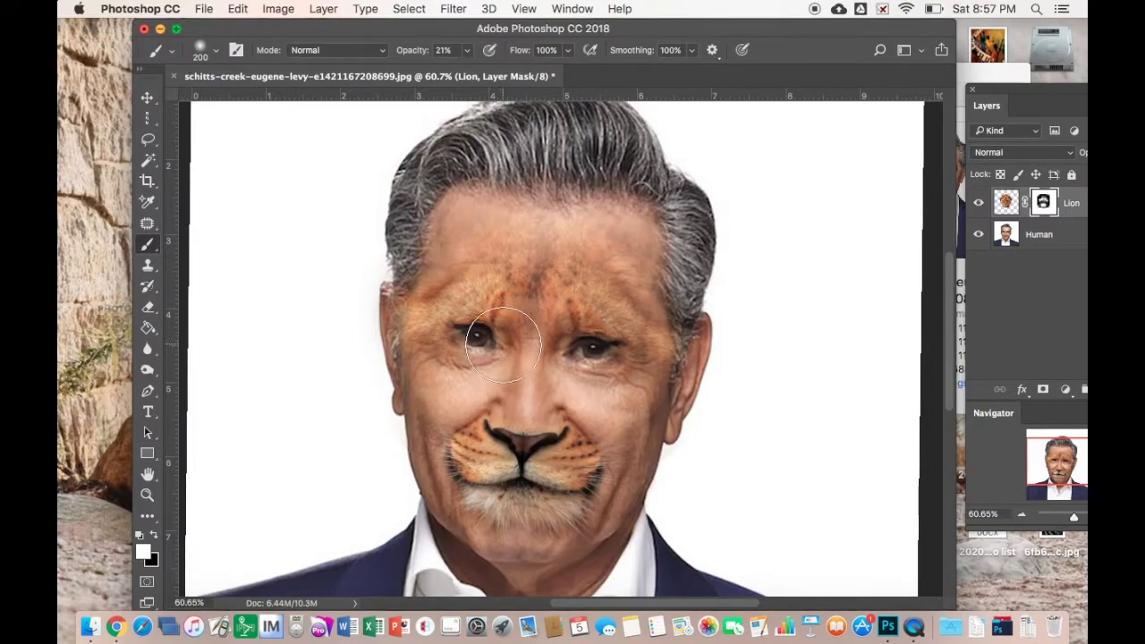
{"action": "left_click", "coordinate": [150, 537]}
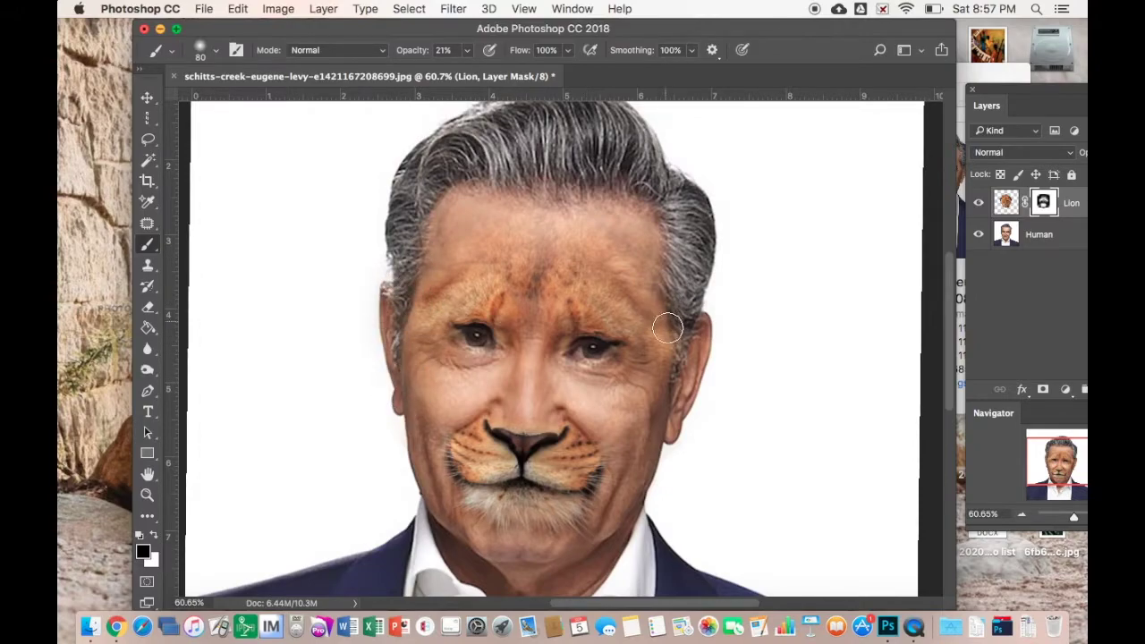
{"action": "left_click_drag", "start_coordinate": [667, 361], "coordinate": [650, 330]}
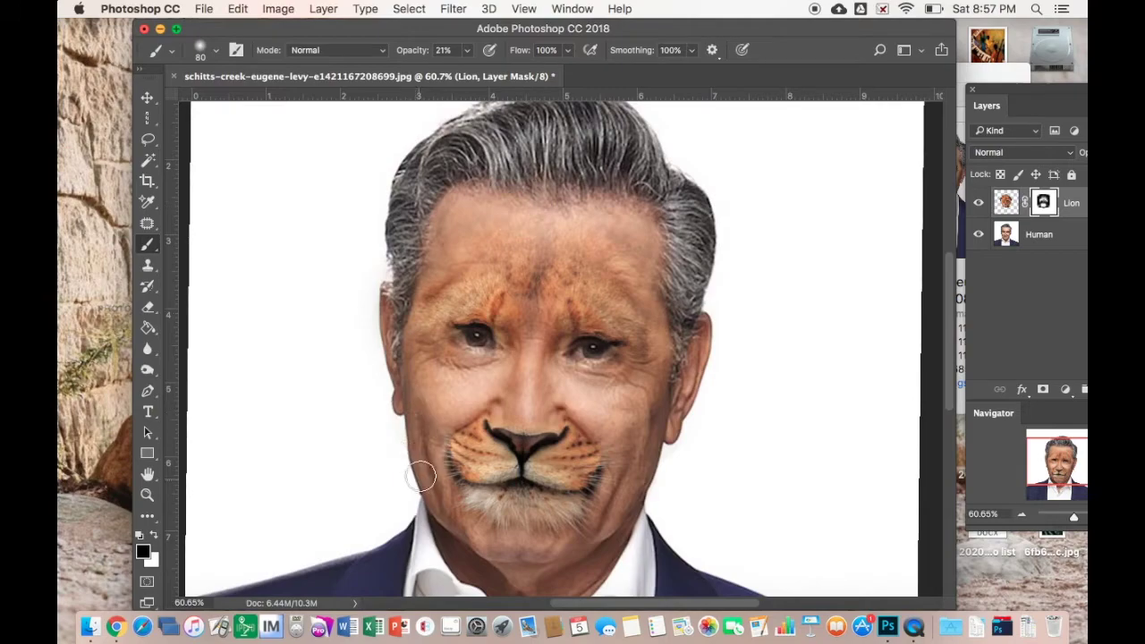
Warp the Lion layer by pulling the nose slightly upward, and apply the transformation.
{"action": "left_click", "coordinate": [236, 8]}
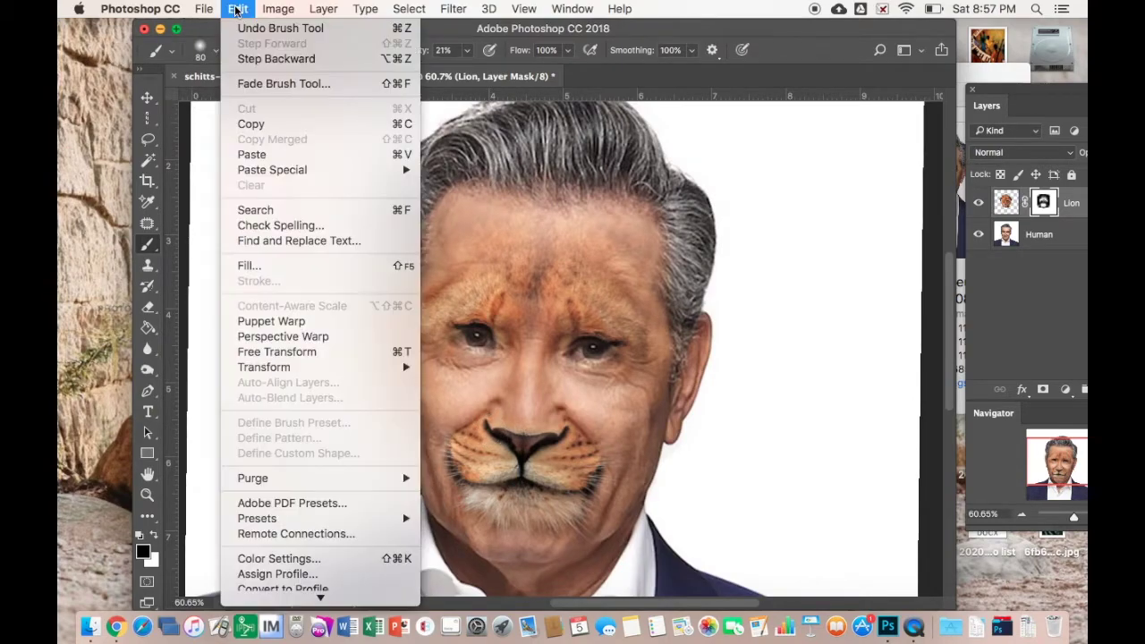
{"action": "mouse_move", "coordinate": [288, 364]}
{"action": "left_click", "coordinate": [459, 465]}
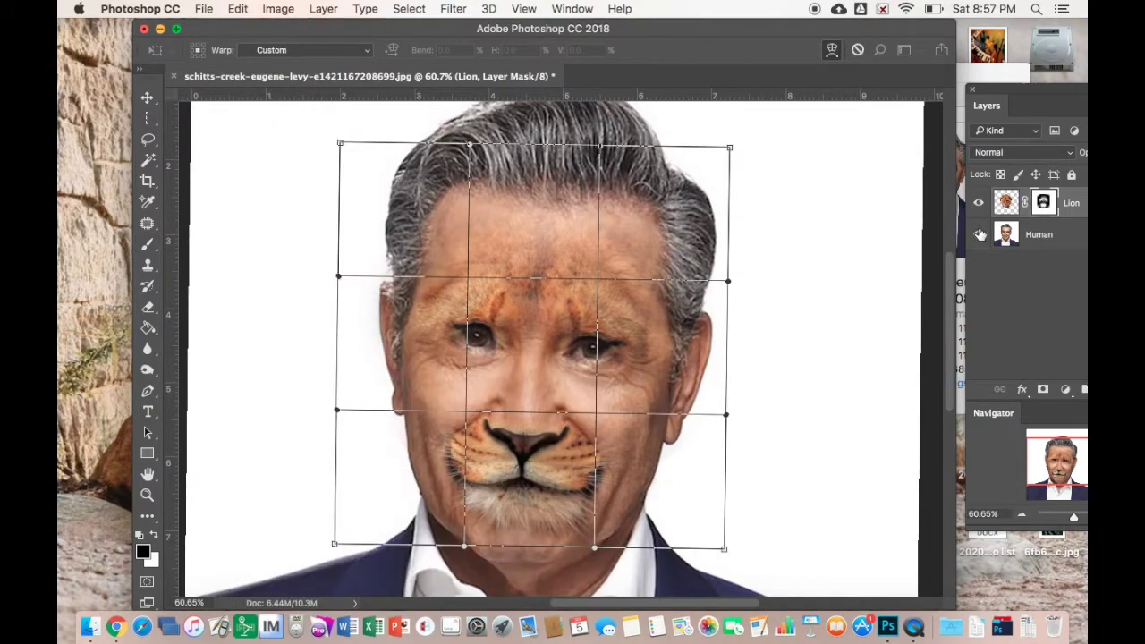
{"action": "left_click_drag", "start_coordinate": [521, 419], "coordinate": [527, 409]}
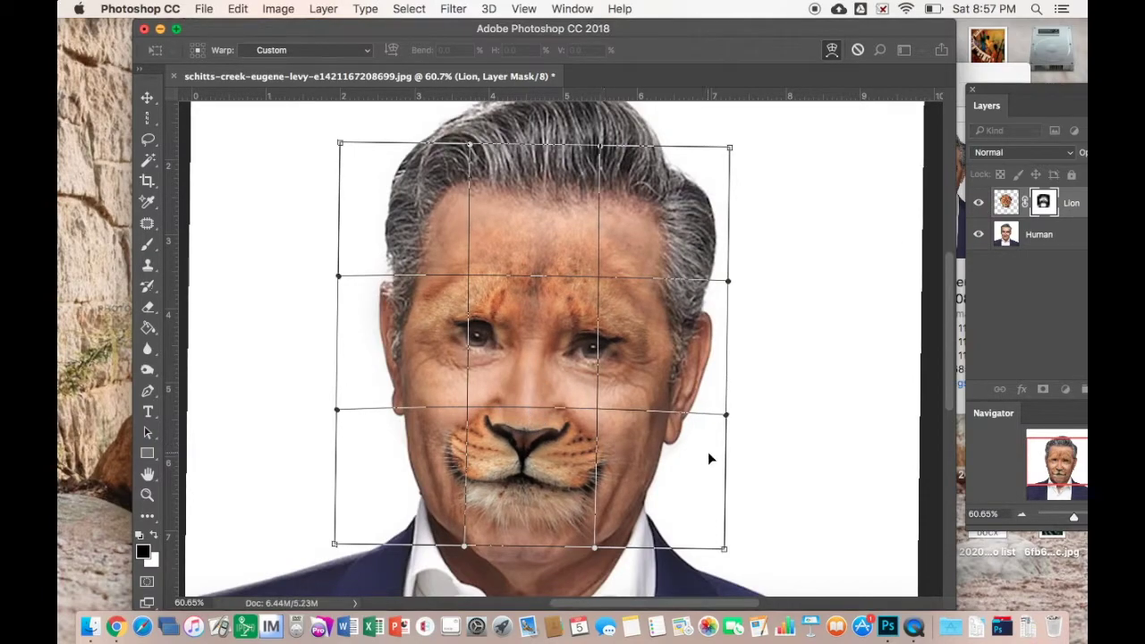
{"action": "key", "text": "Return"}
Blend the muzzle's right-hand edge into the cheek with black on the Lion mask at 80 px, and restore its whisker detail with white.
{"action": "left_click_drag", "start_coordinate": [1073, 517], "coordinate": [1084, 517]}
{"action": "left_click_drag", "start_coordinate": [1060, 462], "coordinate": [1059, 480]}
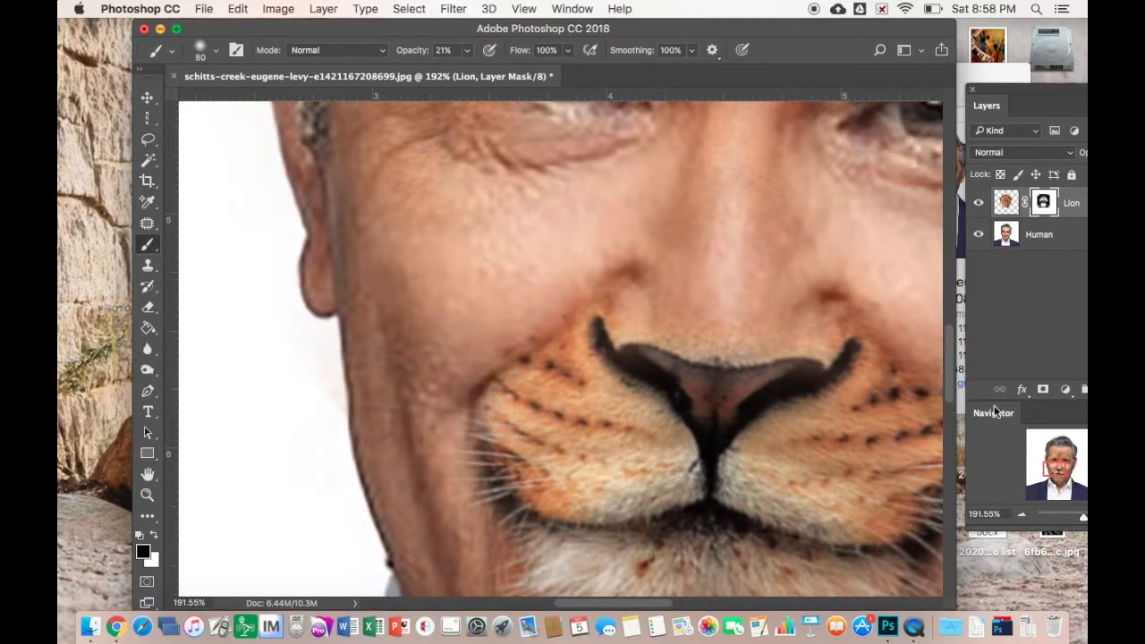
{"action": "left_click_drag", "start_coordinate": [1052, 465], "coordinate": [1062, 466]}
{"action": "left_click_drag", "start_coordinate": [643, 399], "coordinate": [658, 402]}
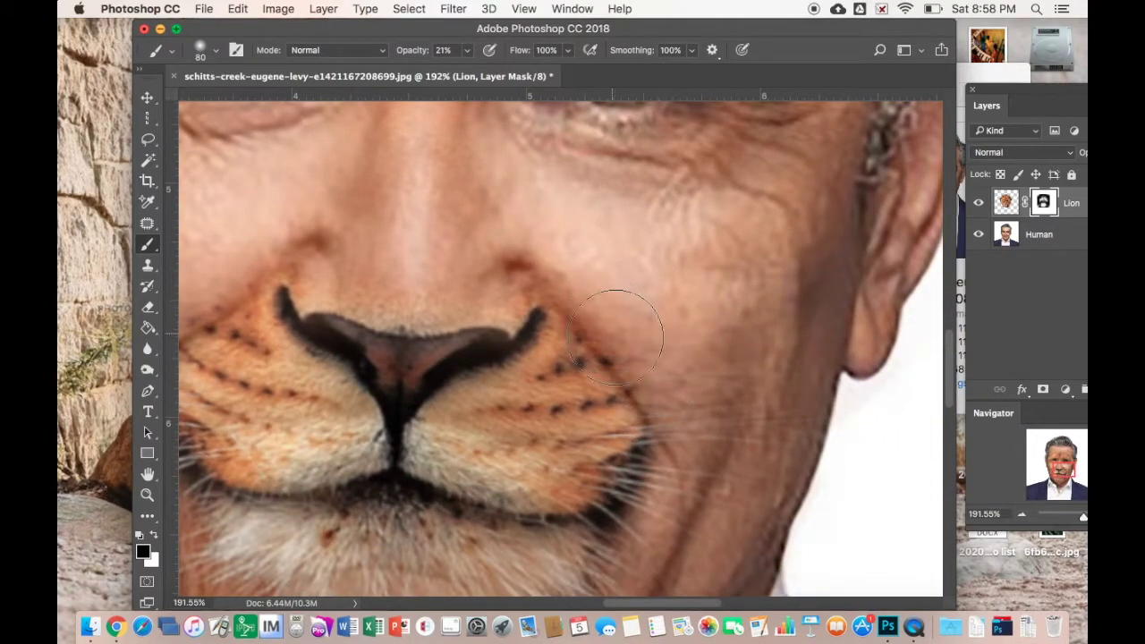
{"action": "mouse_move", "coordinate": [573, 420]}
{"action": "left_mouse_down"}
{"action": "mouse_move", "coordinate": [635, 478]}
{"action": "mouse_move", "coordinate": [602, 531]}
{"action": "mouse_move", "coordinate": [612, 549]}
{"action": "mouse_move", "coordinate": [588, 483]}
{"action": "left_mouse_up"}
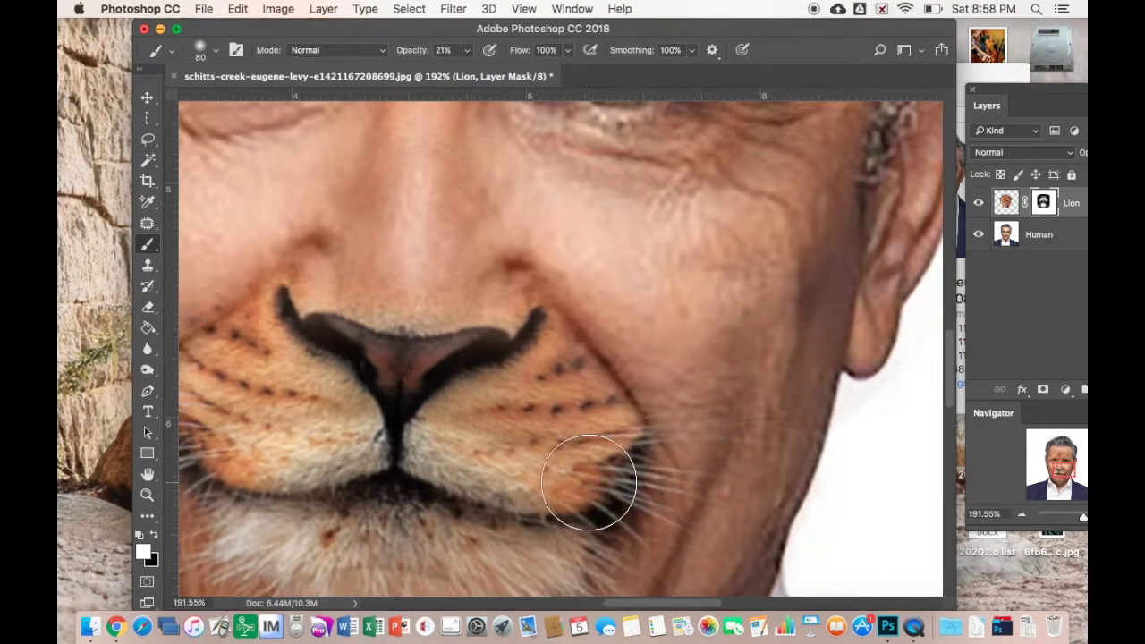
Paint black at 20 px on the Lion mask along the nose's upper edge to blend it into the bridge, and restore the nostril edges with white.
{"action": "key", "text": "bracketleft"}
{"action": "key", "text": "bracketleft"}
{"action": "key", "text": "bracketleft"}
{"action": "key", "text": "bracketleft"}
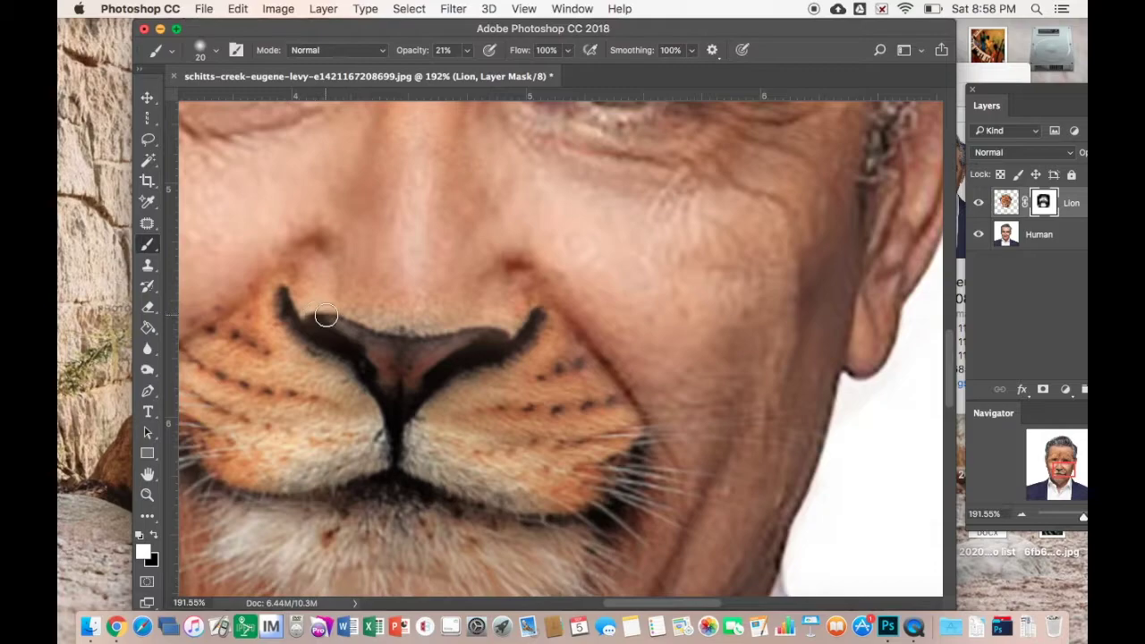
{"action": "left_click", "coordinate": [149, 534]}
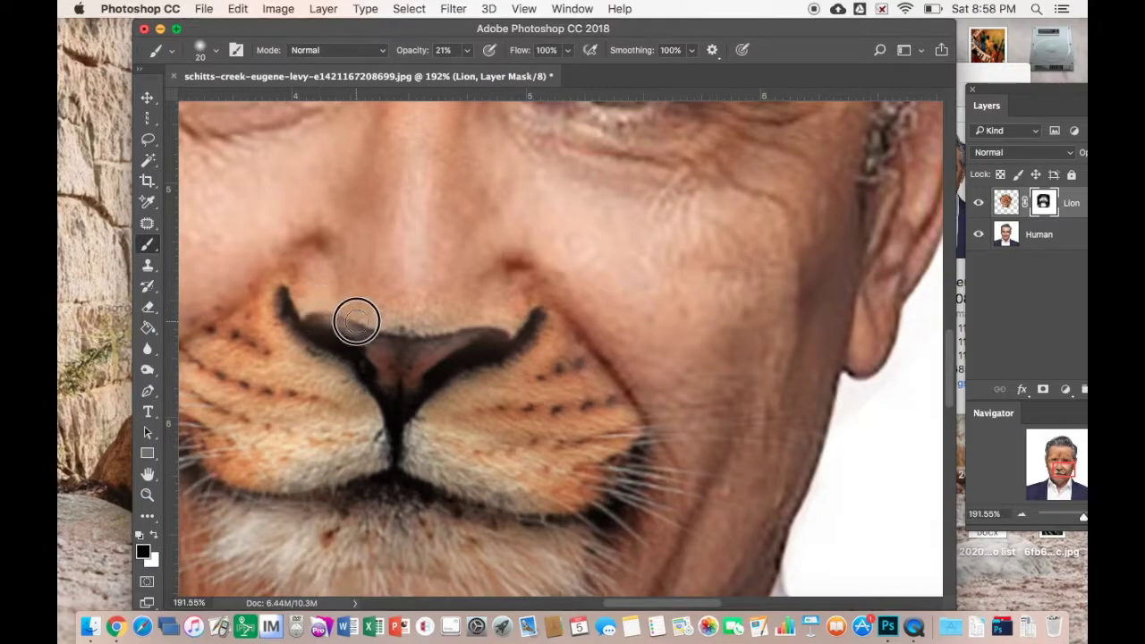
{"action": "mouse_move", "coordinate": [466, 321]}
{"action": "left_mouse_down"}
{"action": "mouse_move", "coordinate": [454, 319]}
{"action": "mouse_move", "coordinate": [501, 329]}
{"action": "left_mouse_up"}
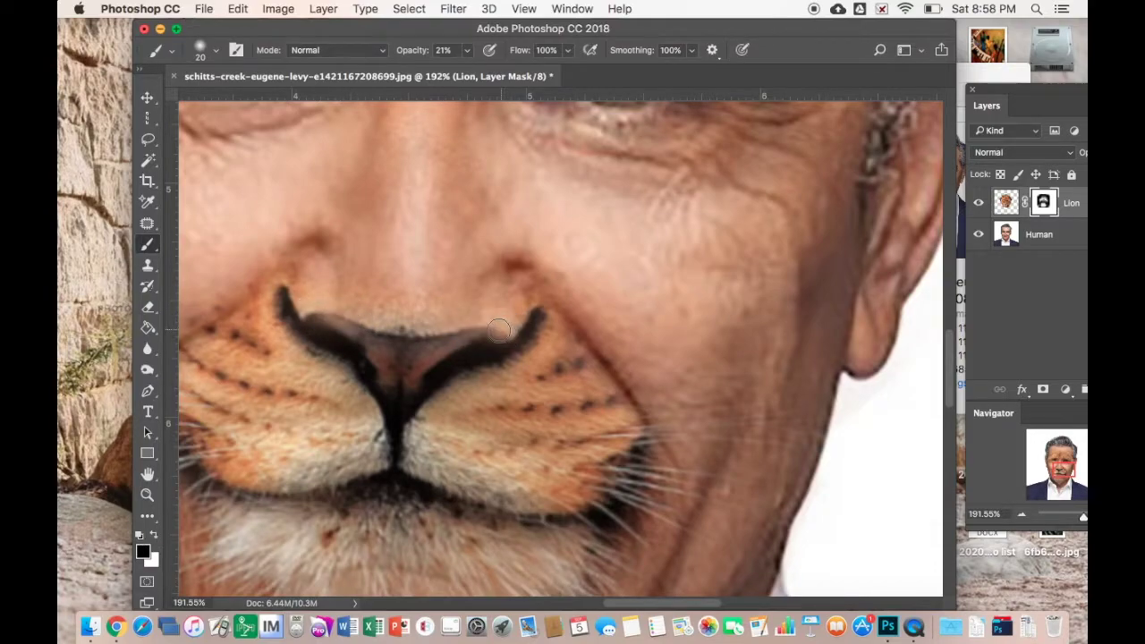
{"action": "mouse_move", "coordinate": [341, 315]}
{"action": "left_mouse_down"}
{"action": "mouse_move", "coordinate": [449, 333]}
{"action": "mouse_move", "coordinate": [364, 333]}
{"action": "mouse_move", "coordinate": [476, 329]}
{"action": "mouse_move", "coordinate": [342, 309]}
{"action": "mouse_move", "coordinate": [366, 322]}
{"action": "mouse_move", "coordinate": [309, 320]}
{"action": "left_mouse_up"}
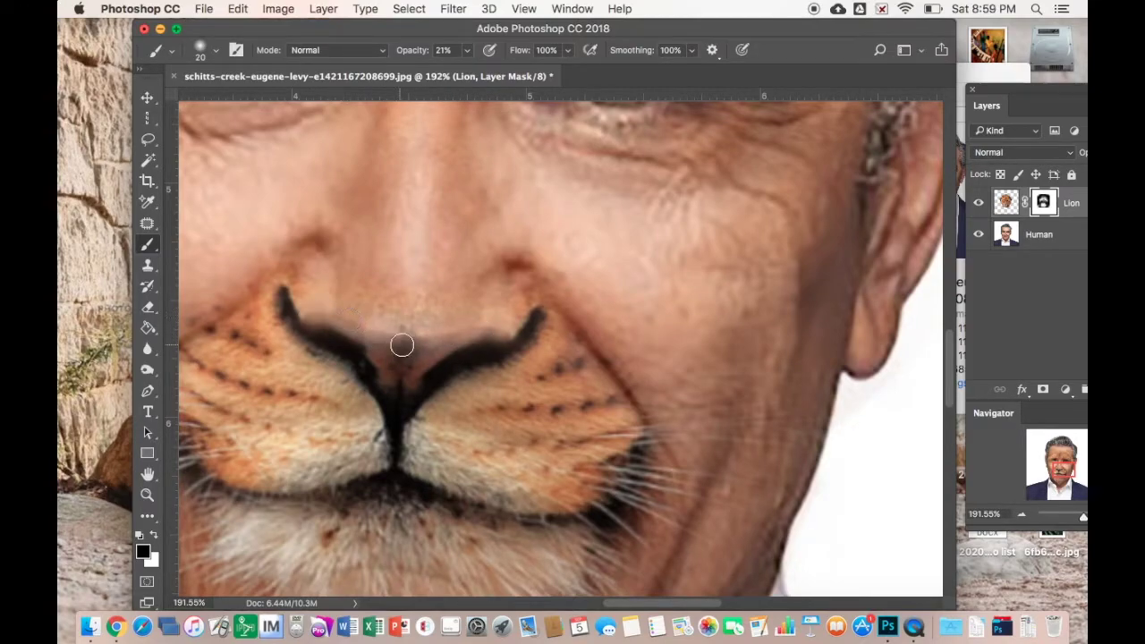
{"action": "mouse_move", "coordinate": [402, 345]}
{"action": "left_mouse_down"}
{"action": "mouse_move", "coordinate": [459, 320]}
{"action": "mouse_move", "coordinate": [516, 321]}
{"action": "mouse_move", "coordinate": [528, 296]}
{"action": "left_mouse_up"}
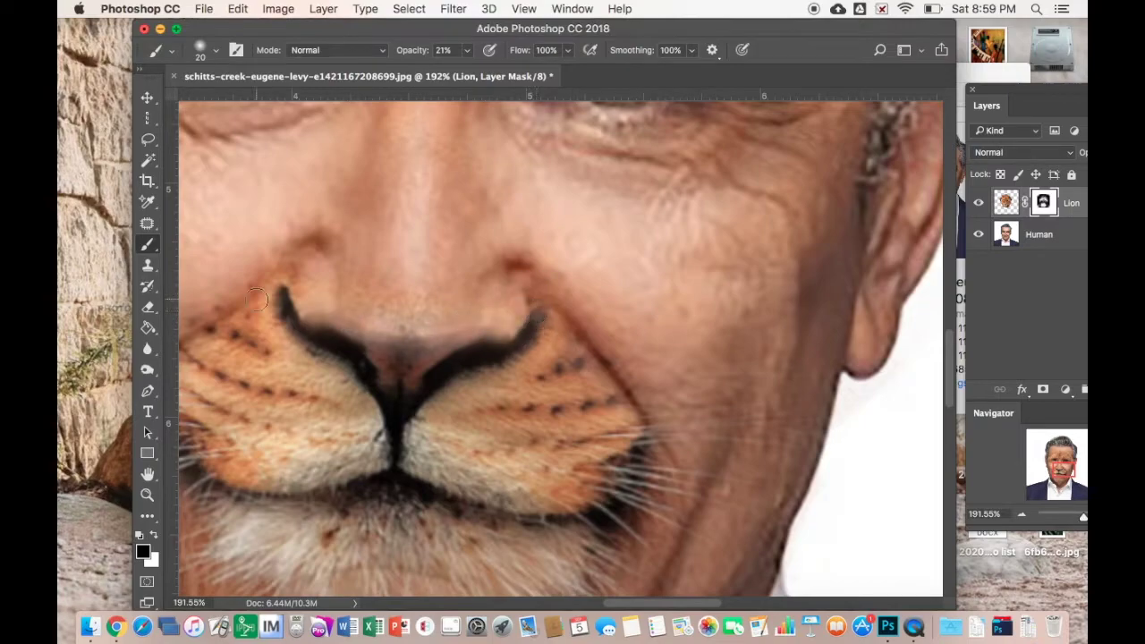
{"action": "left_click", "coordinate": [153, 535]}
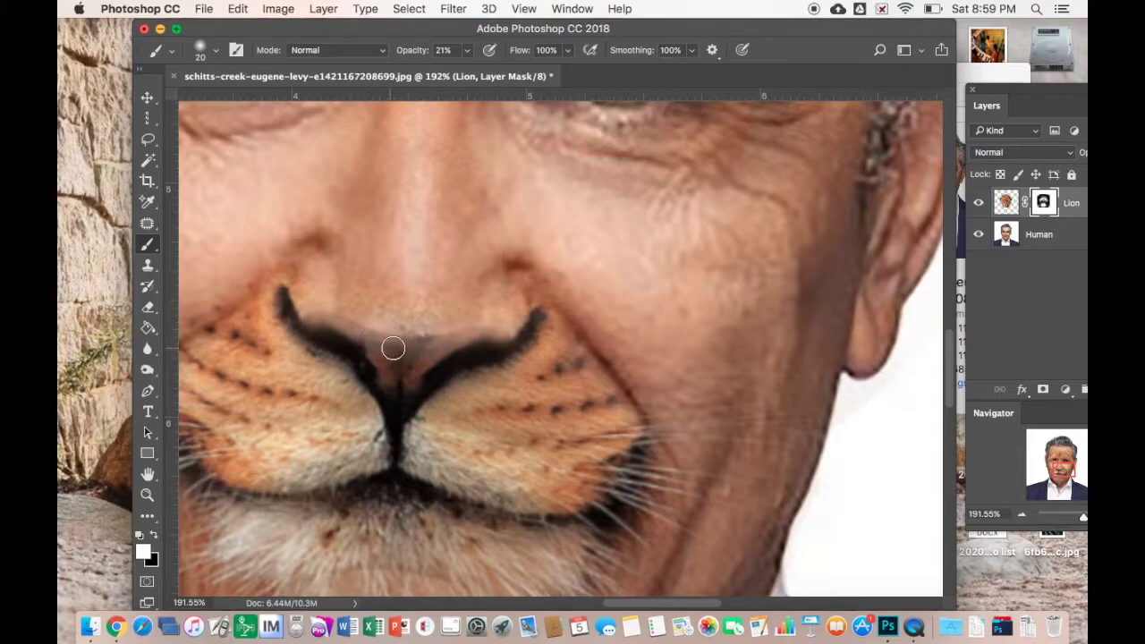
Enlarge the brush to 150 px and paint black on the Lion mask across the forehead and between the eyes to bring back human skin.
{"action": "left_click_drag", "start_coordinate": [1082, 516], "coordinate": [1073, 516]}
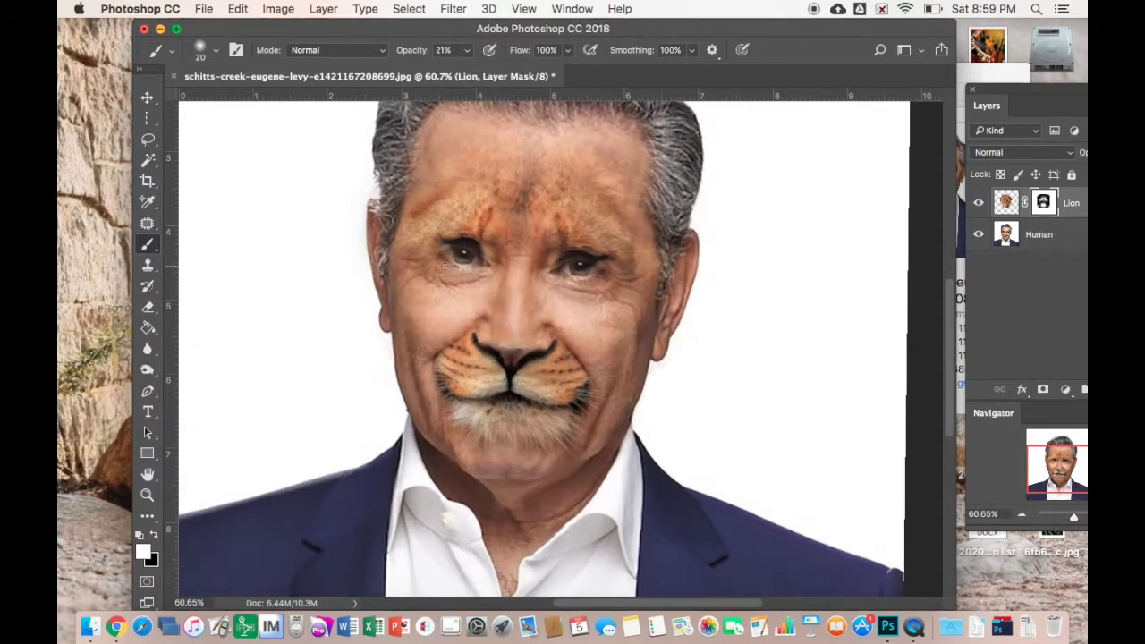
{"action": "key", "text": "]"}
{"action": "key", "text": "]"}
{"action": "key", "text": "]"}
{"action": "key", "text": "]"}
{"action": "key", "text": "]"}
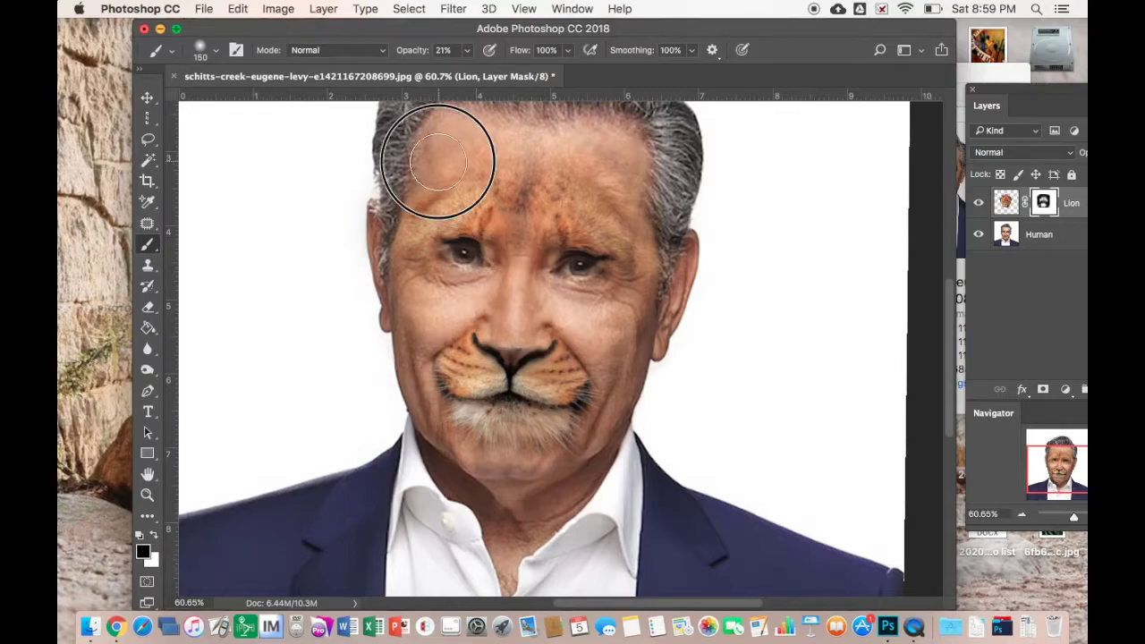
{"action": "mouse_move", "coordinate": [597, 146]}
{"action": "left_mouse_down"}
{"action": "mouse_move", "coordinate": [540, 136]}
{"action": "mouse_move", "coordinate": [457, 146]}
{"action": "mouse_move", "coordinate": [502, 166]}
{"action": "mouse_move", "coordinate": [667, 126]}
{"action": "mouse_move", "coordinate": [641, 205]}
{"action": "mouse_move", "coordinate": [425, 170]}
{"action": "left_mouse_up"}
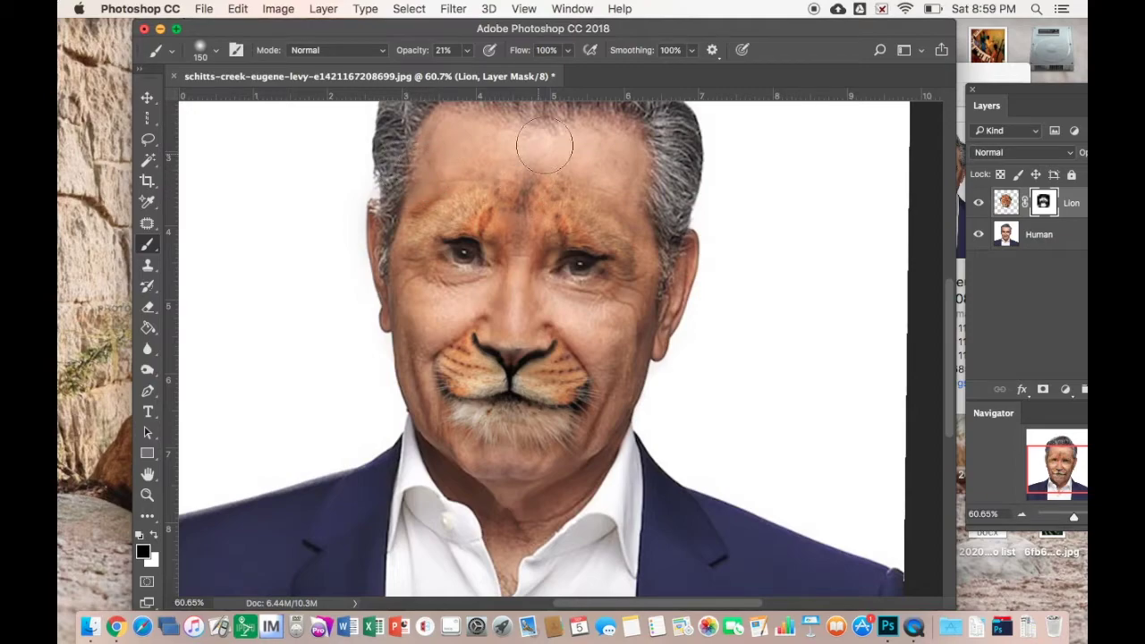
{"action": "left_click_drag", "start_coordinate": [520, 253], "coordinate": [520, 233]}
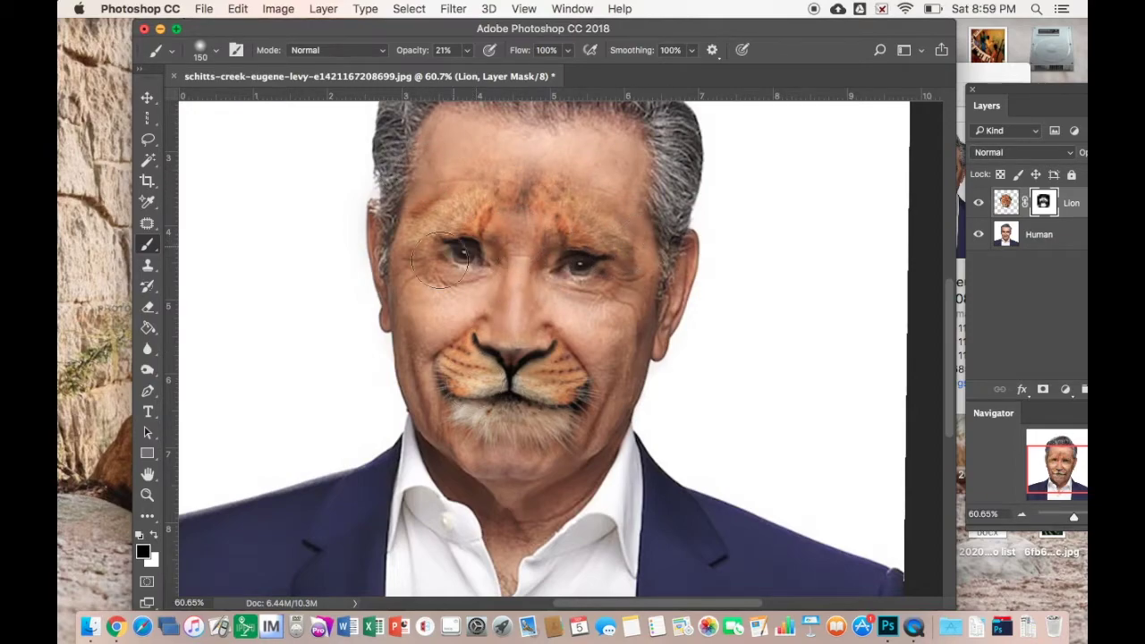
Paint white at 150 px on the Lion mask beside both eyes to restore the fur toward the temples.
{"action": "left_click_drag", "start_coordinate": [625, 240], "coordinate": [632, 257]}
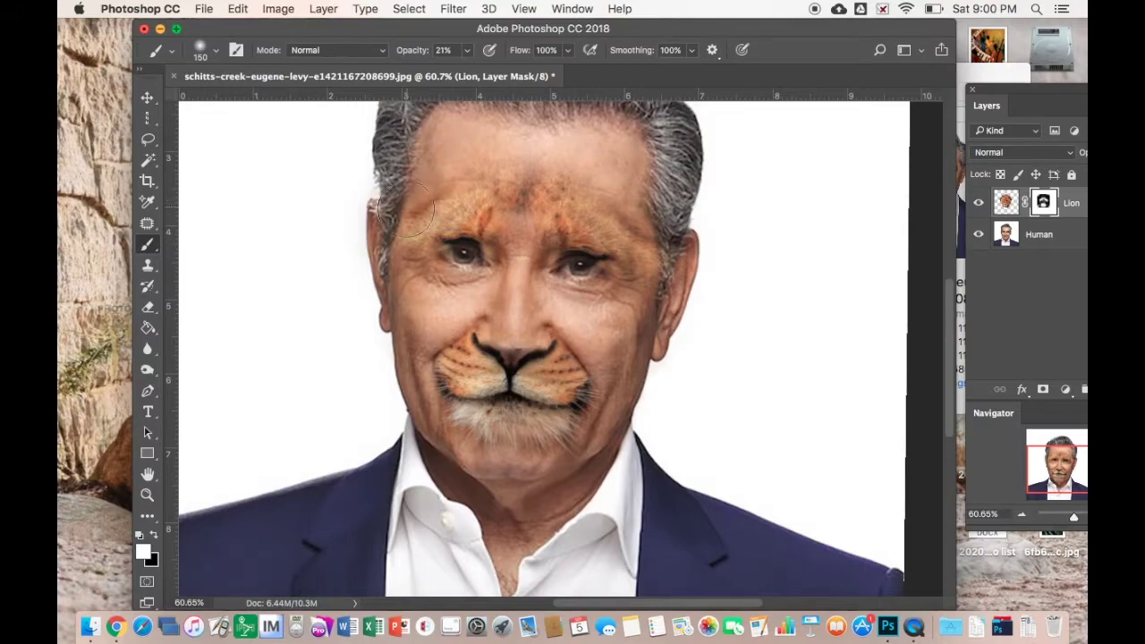
{"action": "left_click", "coordinate": [156, 534]}
{"action": "left_click_drag", "start_coordinate": [395, 304], "coordinate": [414, 256]}
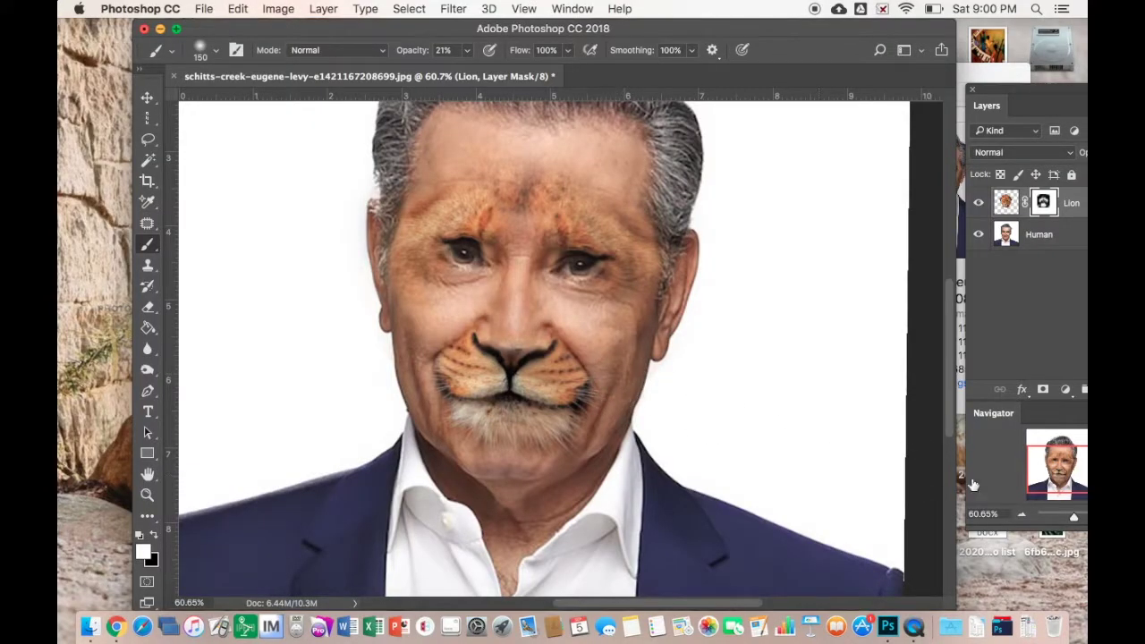
{"action": "left_click_drag", "start_coordinate": [1072, 518], "coordinate": [1073, 518]}
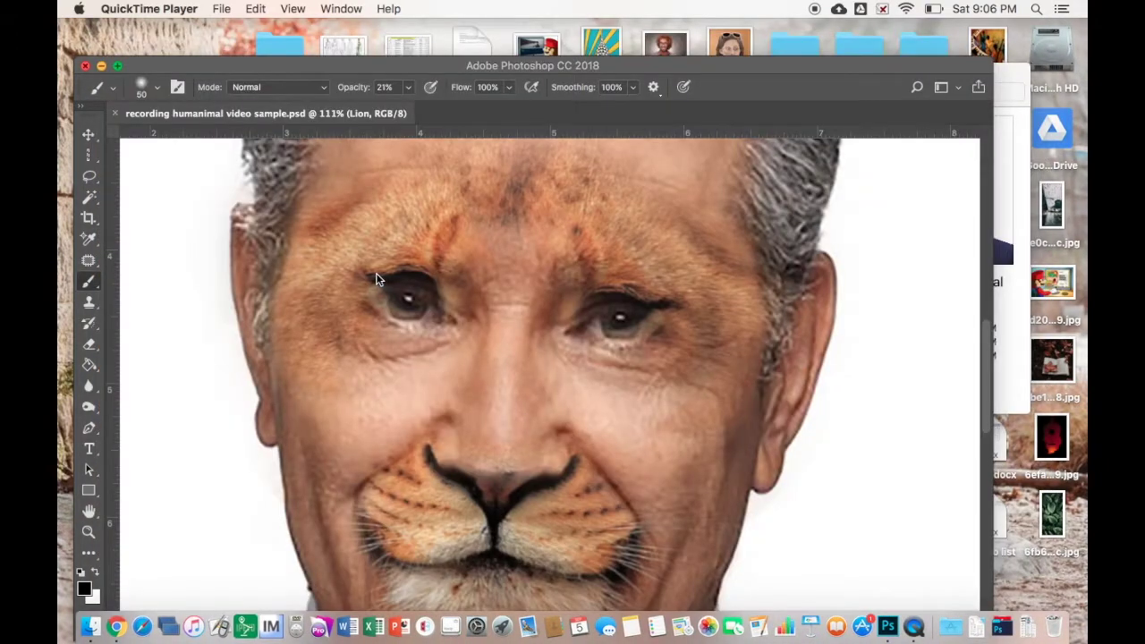
Return to Photoshop and warp the Lion layer, pulling the mesh slightly down at both temples to lower the fur and dark rims above the eyes.
{"action": "left_click", "coordinate": [190, 84]}
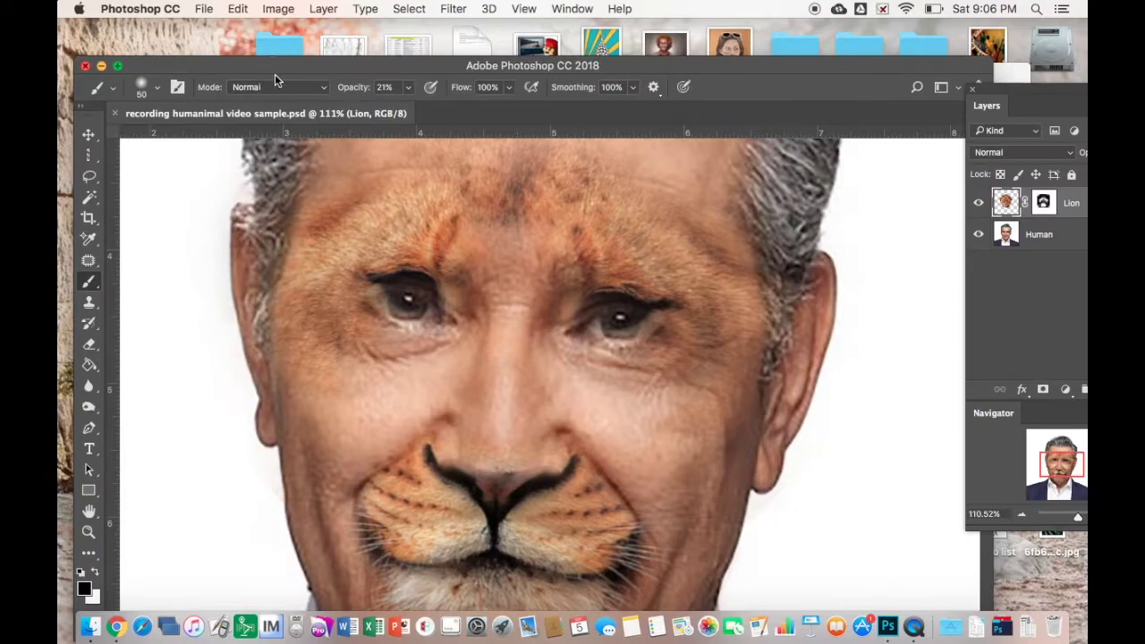
{"action": "left_click_drag", "start_coordinate": [307, 71], "coordinate": [293, 43]}
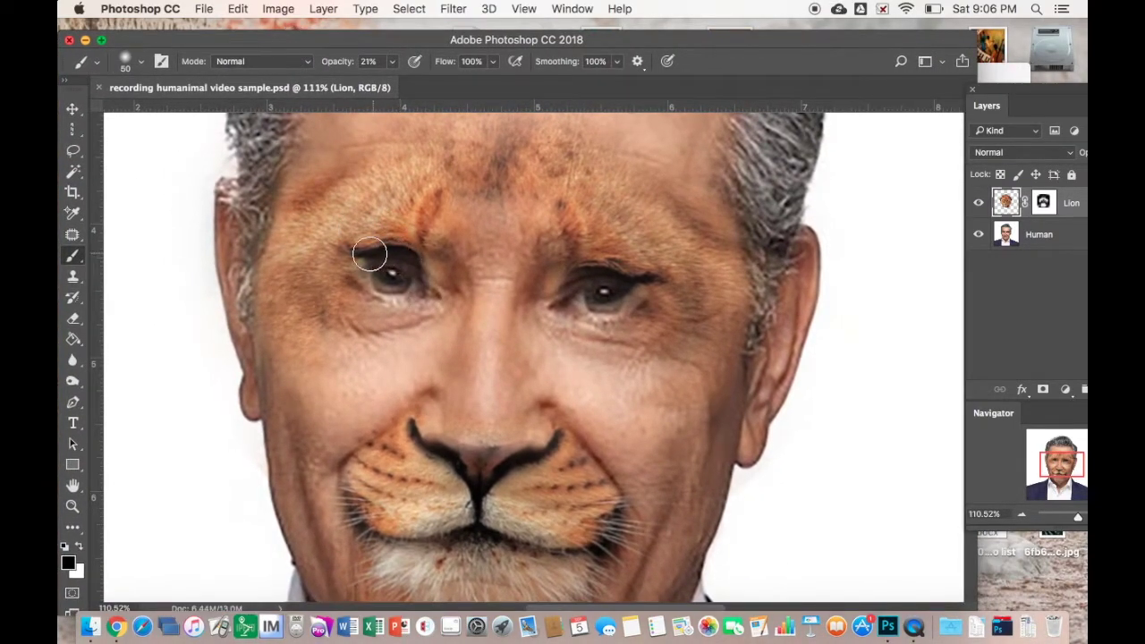
{"action": "left_click_drag", "start_coordinate": [1073, 522], "coordinate": [1084, 516]}
{"action": "left_click_drag", "start_coordinate": [1057, 463], "coordinate": [1055, 458]}
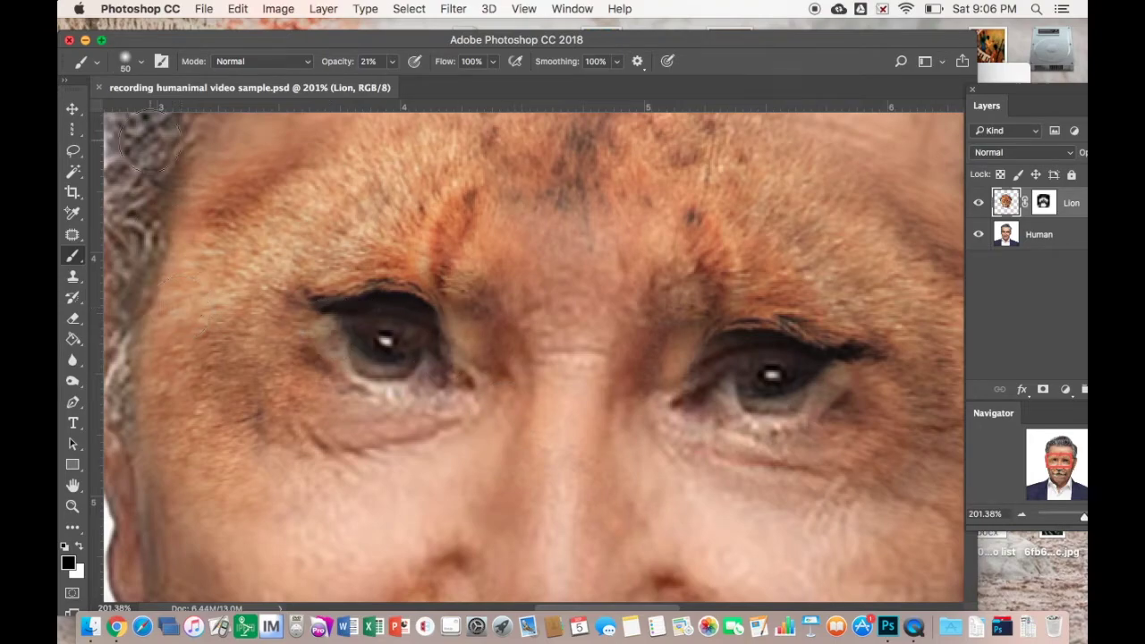
{"action": "left_click", "coordinate": [238, 8]}
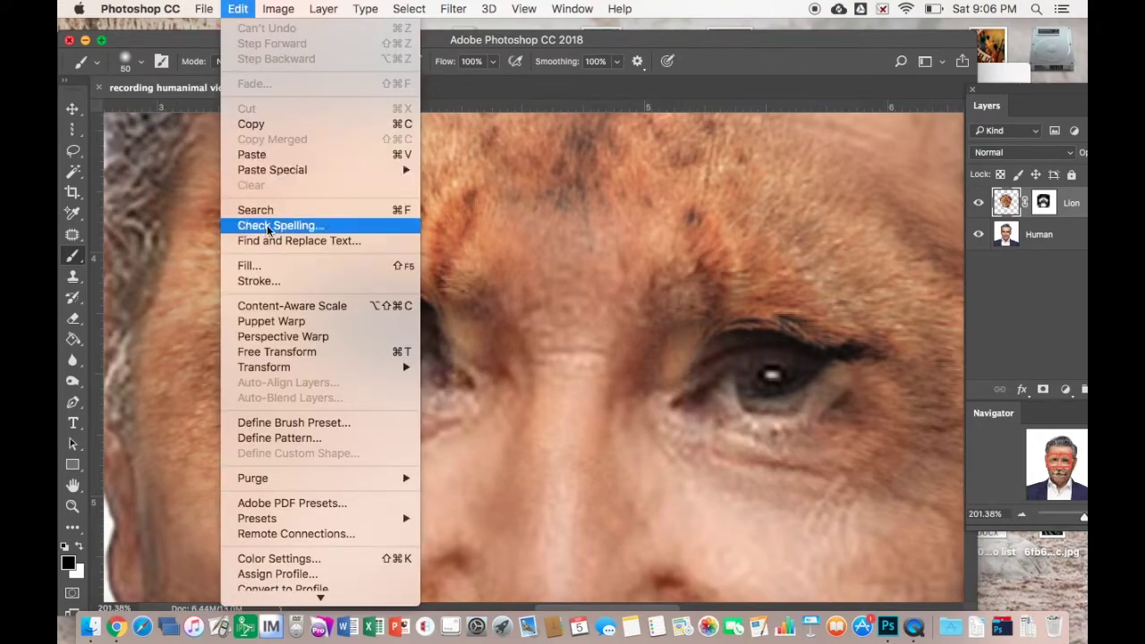
{"action": "mouse_move", "coordinate": [302, 369]}
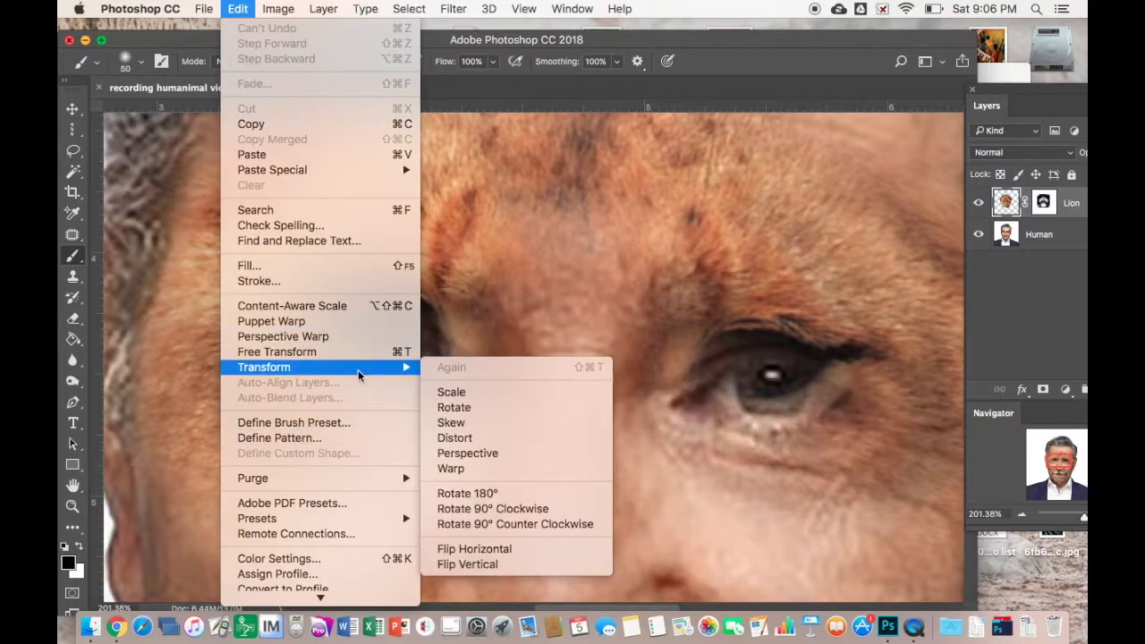
{"action": "left_click", "coordinate": [458, 466]}
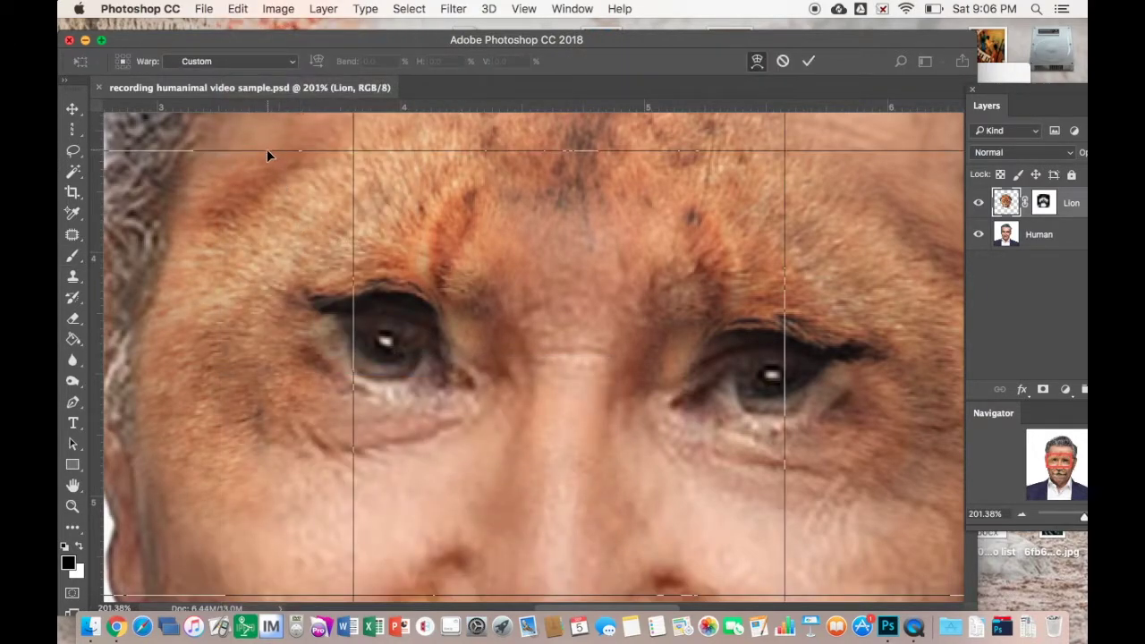
{"action": "left_click_drag", "start_coordinate": [324, 40], "coordinate": [449, 28]}
{"action": "left_click_drag", "start_coordinate": [1083, 520], "coordinate": [1081, 519]}
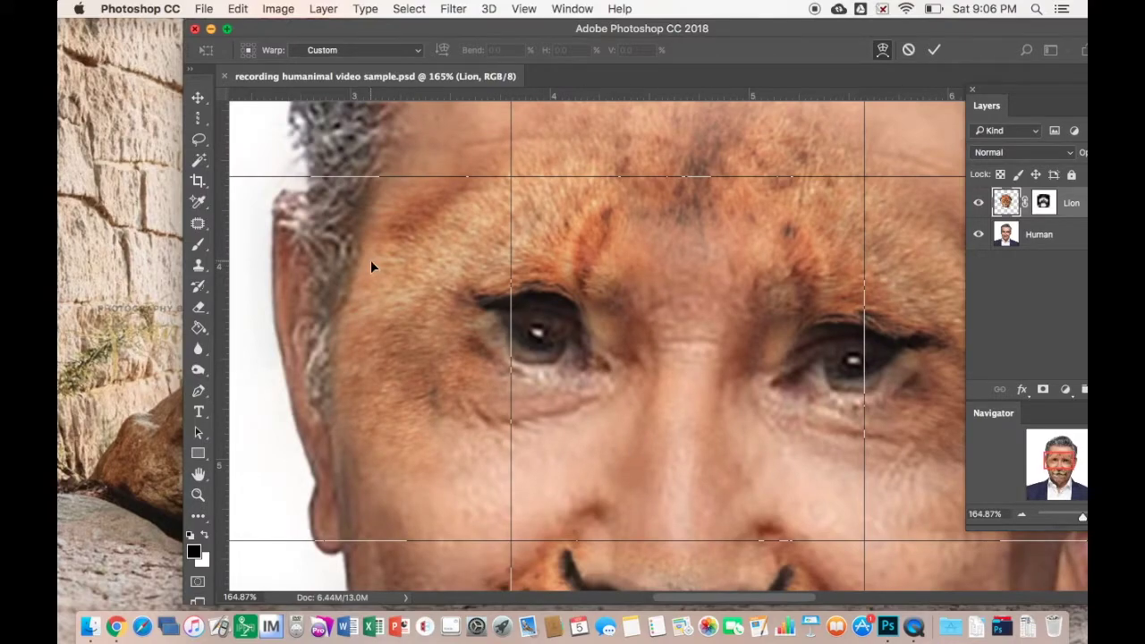
{"action": "mouse_move", "coordinate": [319, 179]}
{"action": "left_mouse_down"}
{"action": "mouse_move", "coordinate": [324, 195]}
{"action": "mouse_move", "coordinate": [322, 170]}
{"action": "mouse_move", "coordinate": [325, 198]}
{"action": "left_mouse_up"}
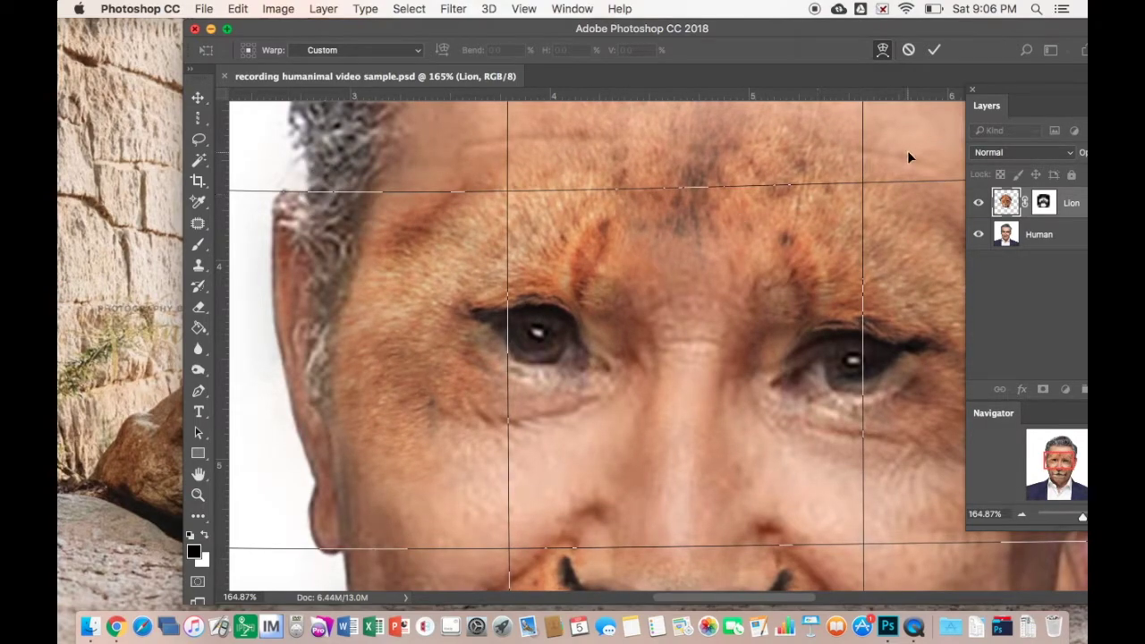
{"action": "left_click_drag", "start_coordinate": [959, 187], "coordinate": [965, 204]}
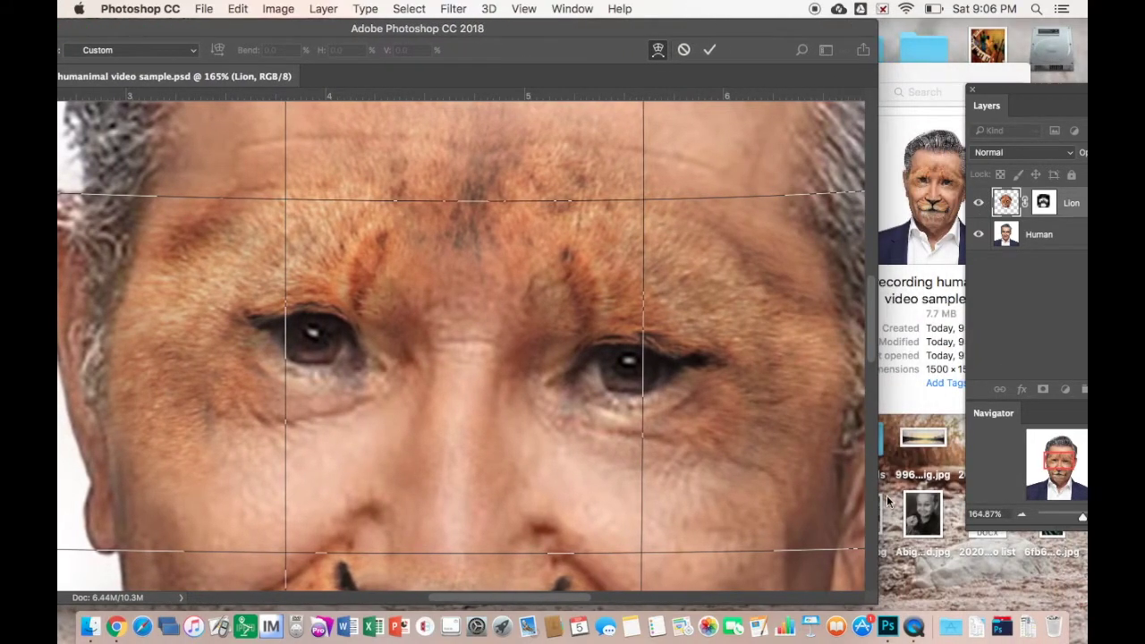
Pull the warp mesh's outer edges slightly down on both sides of the face near eye level, and apply the warp.
{"action": "left_click_drag", "start_coordinate": [1082, 521], "coordinate": [1078, 519]}
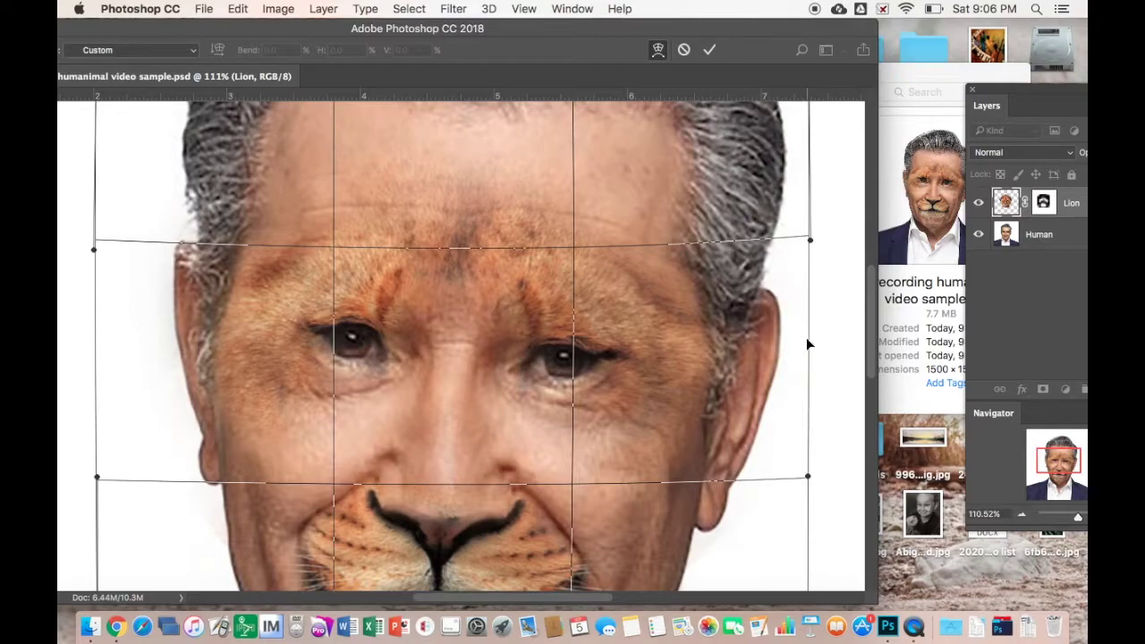
{"action": "left_click_drag", "start_coordinate": [807, 328], "coordinate": [805, 345]}
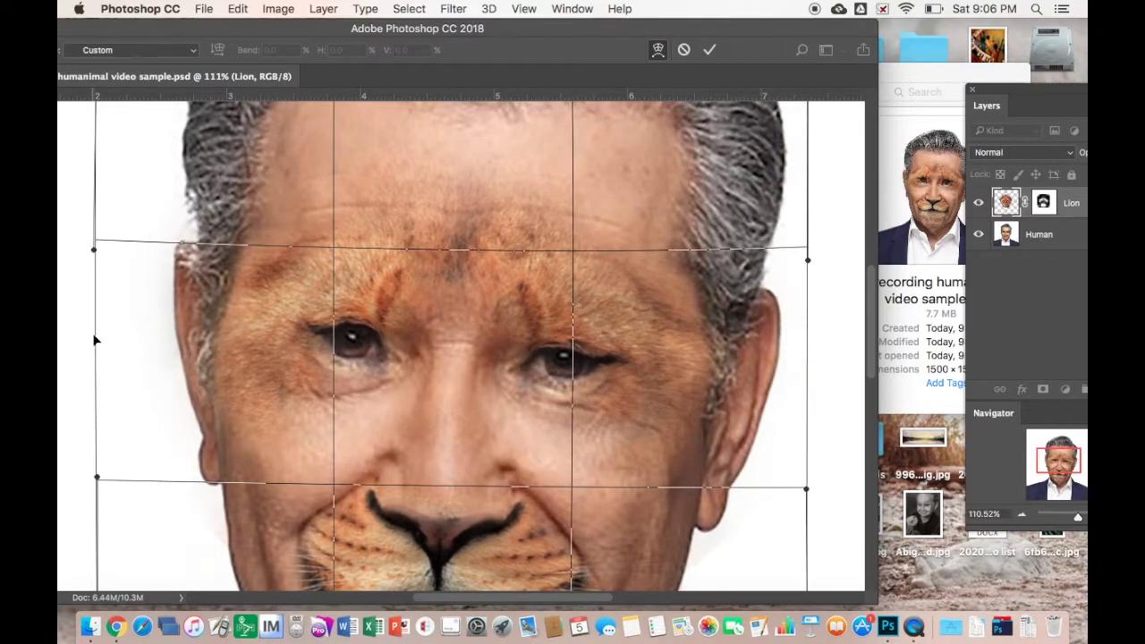
{"action": "left_click_drag", "start_coordinate": [94, 336], "coordinate": [93, 350]}
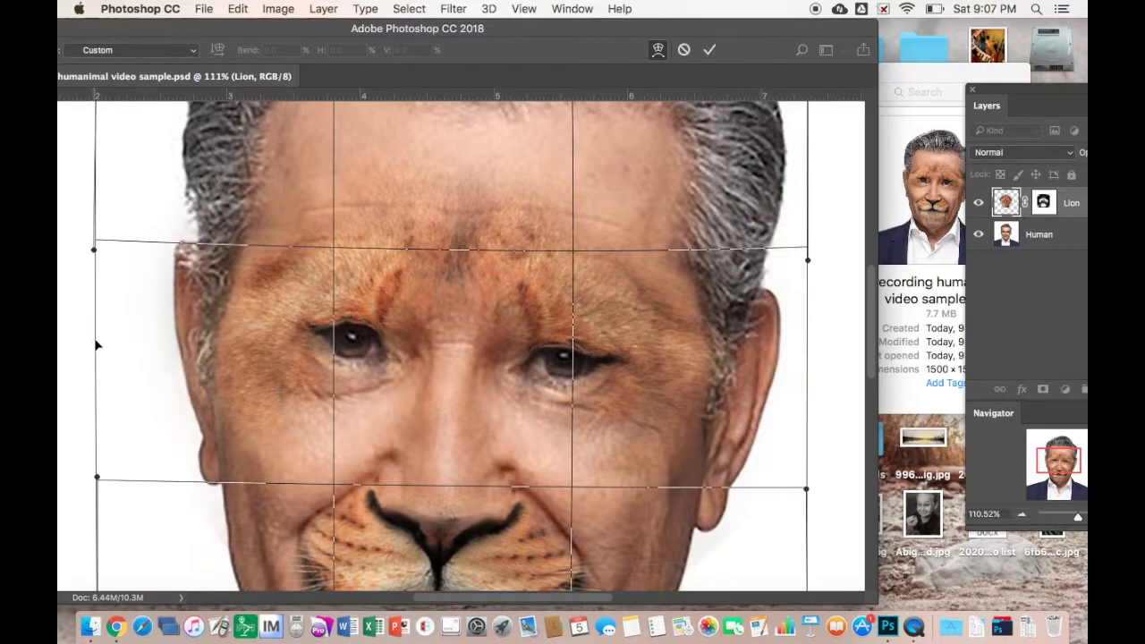
{"action": "left_click", "coordinate": [95, 342]}
{"action": "left_click_drag", "start_coordinate": [94, 256], "coordinate": [92, 266]}
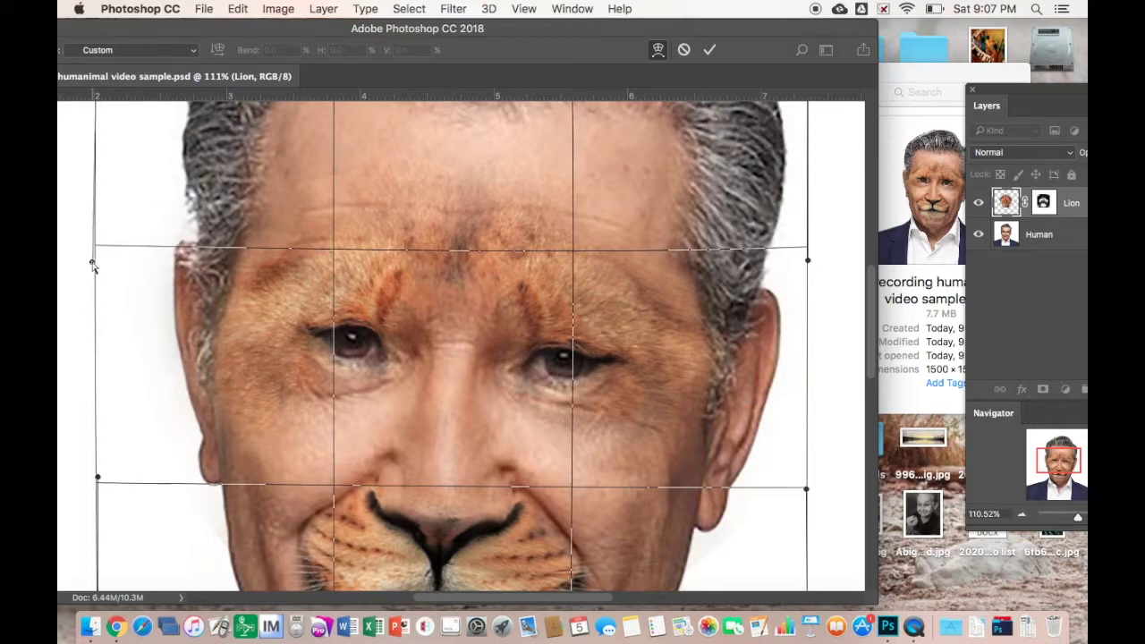
{"action": "key", "text": "Return"}
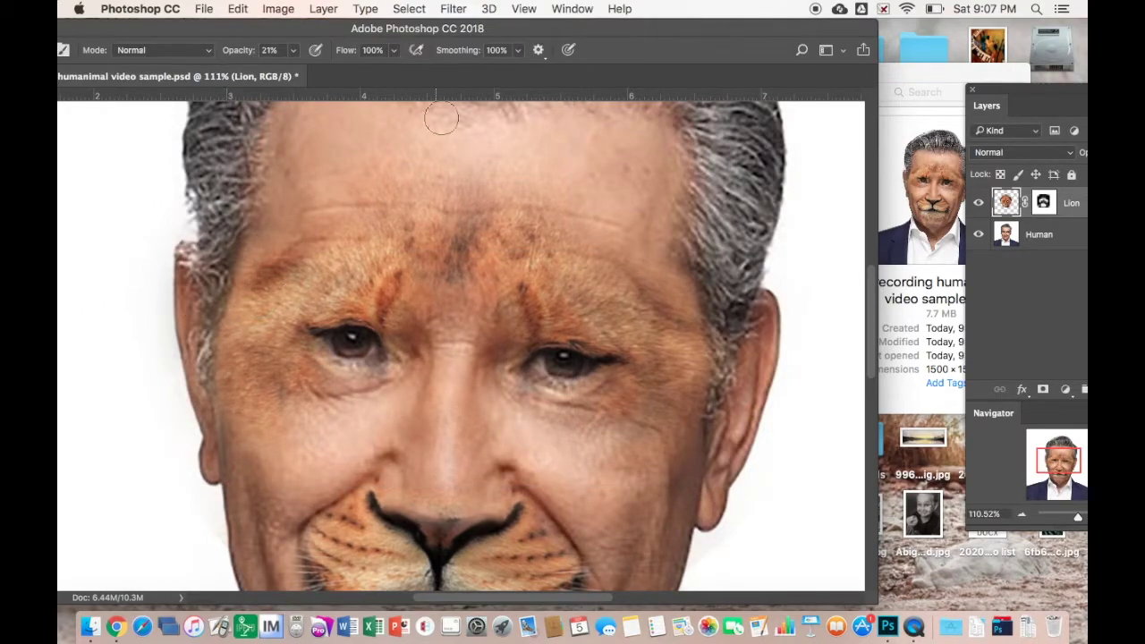
{"action": "left_click_drag", "start_coordinate": [1077, 521], "coordinate": [1083, 516]}
{"action": "left_click", "coordinate": [1046, 454]}
{"action": "mouse_move", "coordinate": [1046, 454]}
{"action": "left_mouse_down"}
{"action": "mouse_move", "coordinate": [1054, 460]}
{"action": "mouse_move", "coordinate": [1032, 459]}
{"action": "mouse_move", "coordinate": [1046, 458]}
{"action": "left_mouse_up"}
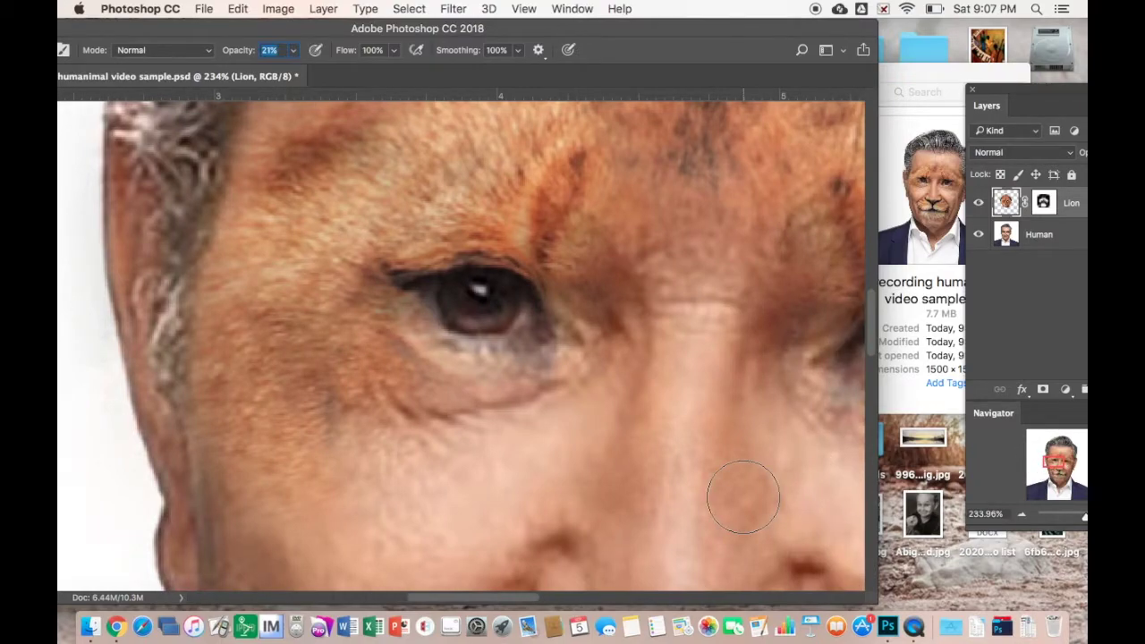
{"action": "left_click_drag", "start_coordinate": [1084, 519], "coordinate": [1074, 520]}
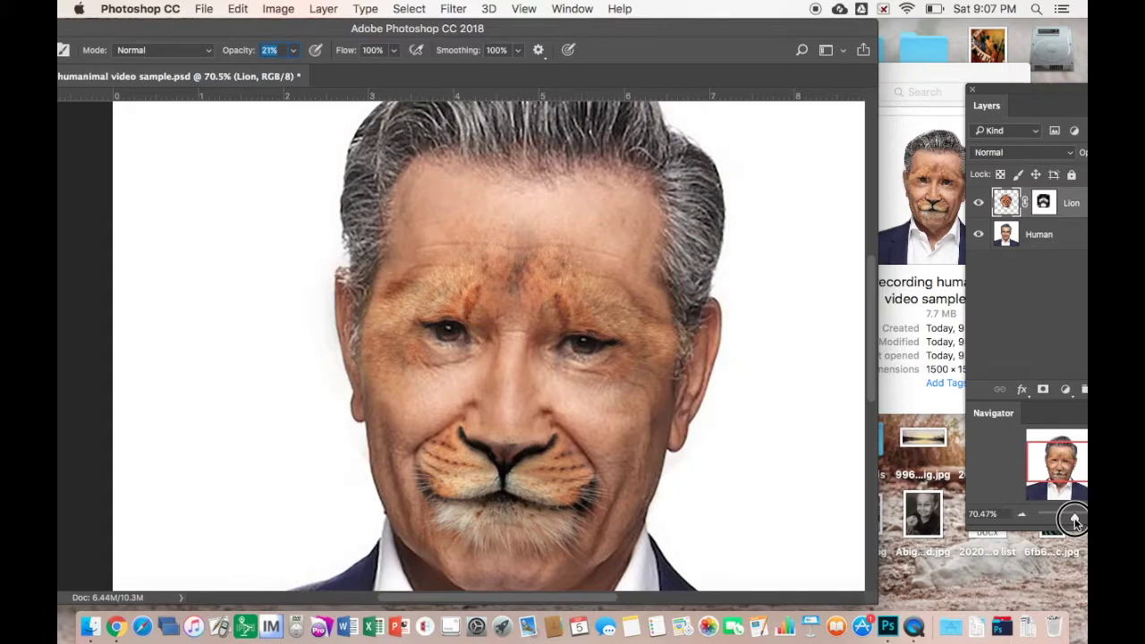
{"action": "left_click_drag", "start_coordinate": [1074, 521], "coordinate": [1076, 524]}
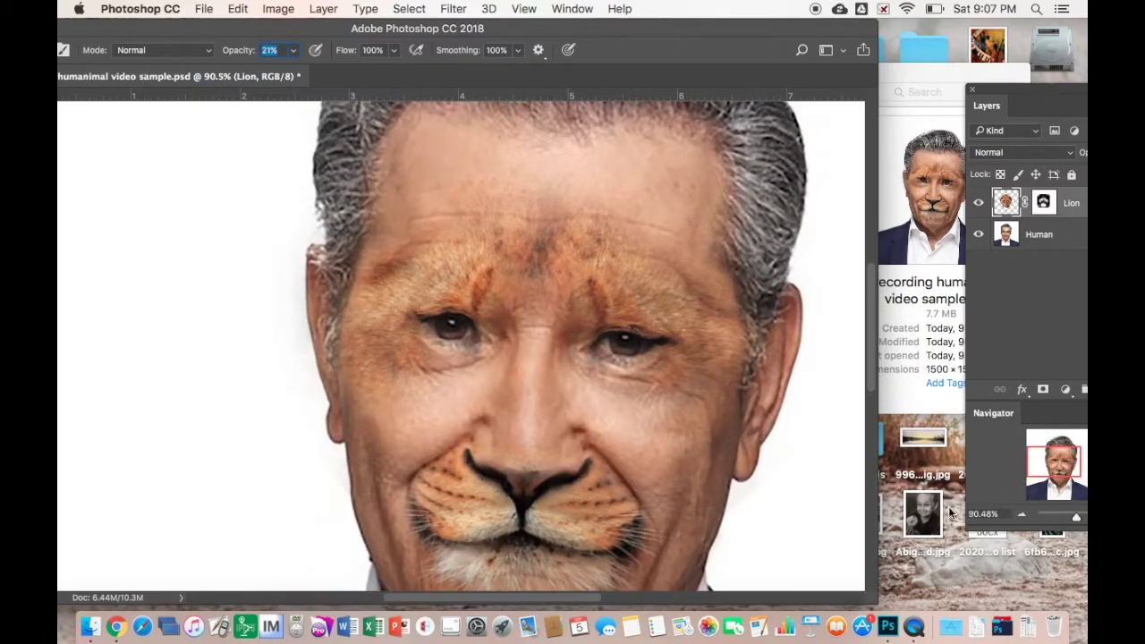